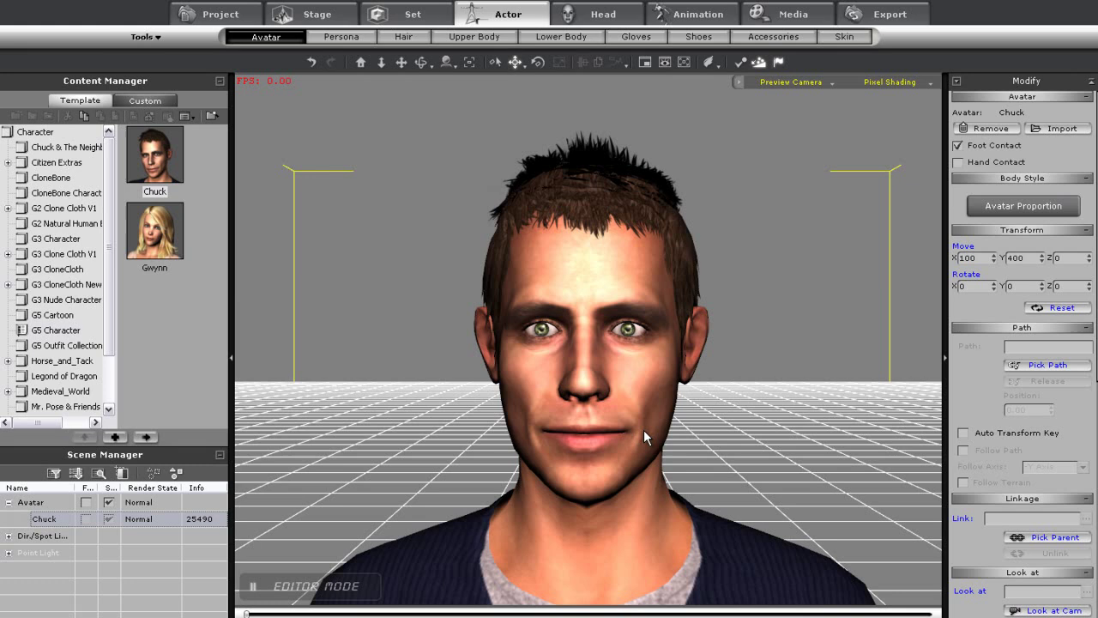
# From the Head tab, start loading a front face image and browse up to the Local Disk (C:) root
pyautogui.moveTo(645, 436); pyautogui.dragTo(652, 500, button='right')
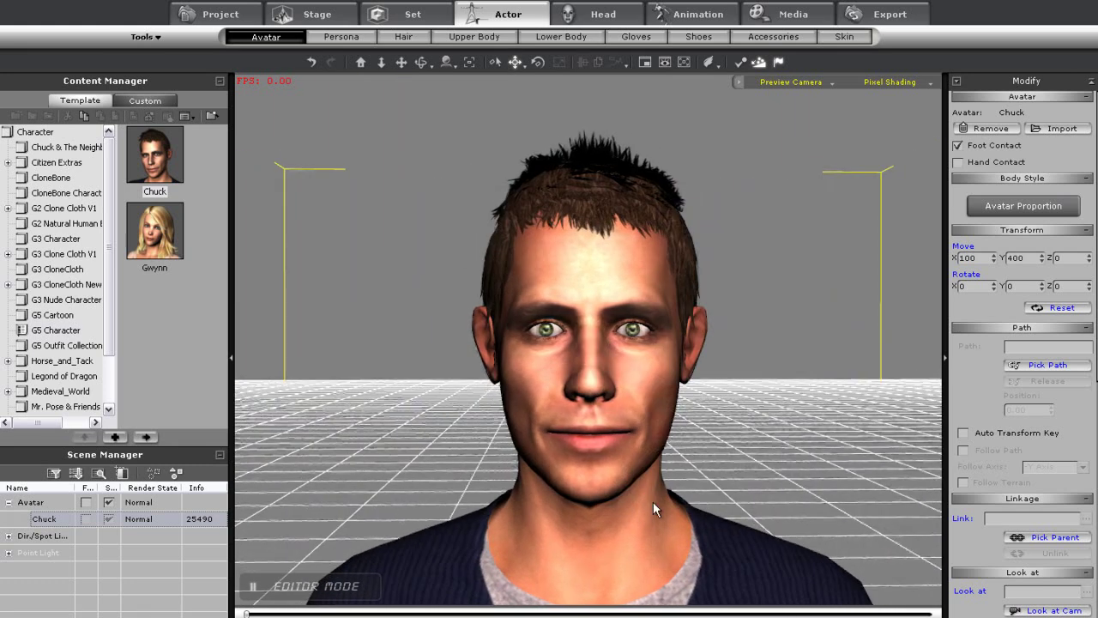
pyautogui.click(604, 16)
pyautogui.click(404, 38)
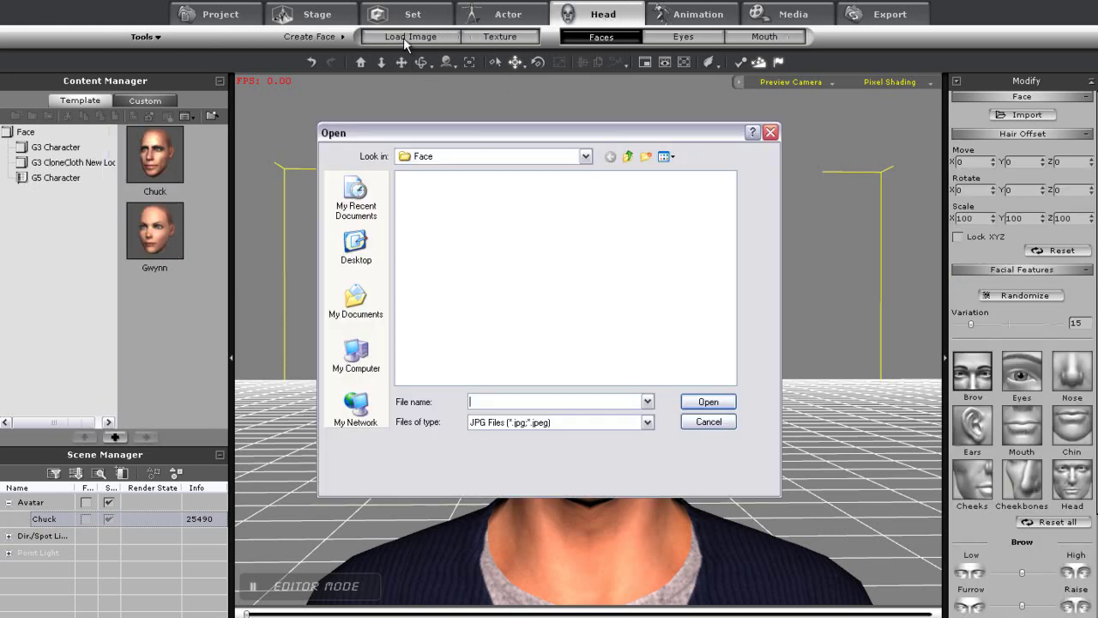
pyautogui.click(629, 157)
pyautogui.click(629, 156)
pyautogui.click(629, 156)
pyautogui.click(629, 157)
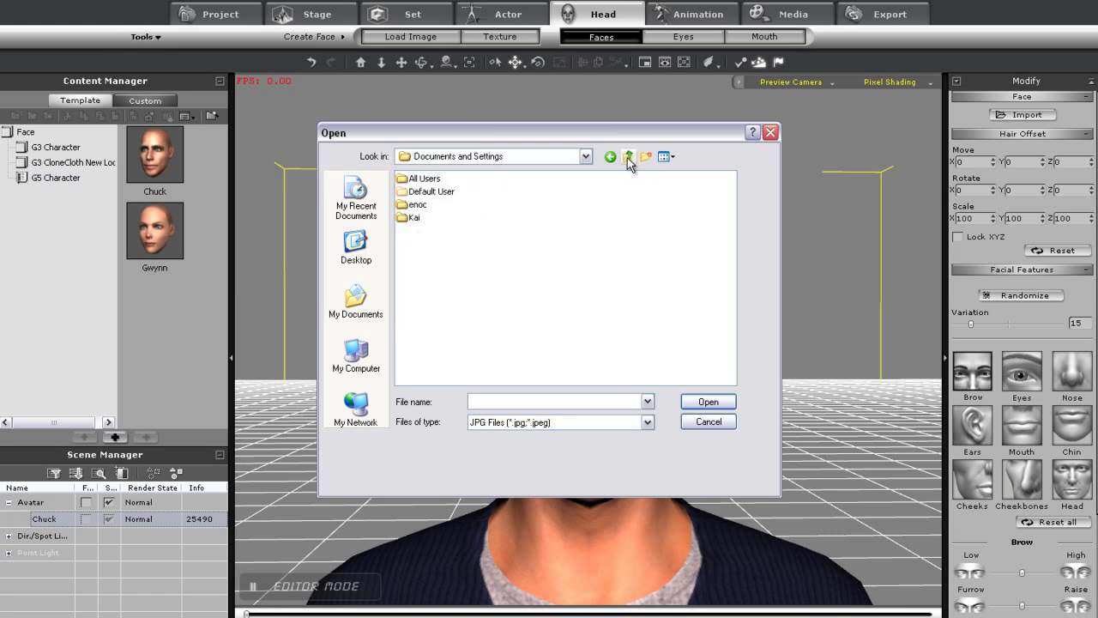
pyautogui.click(629, 156)
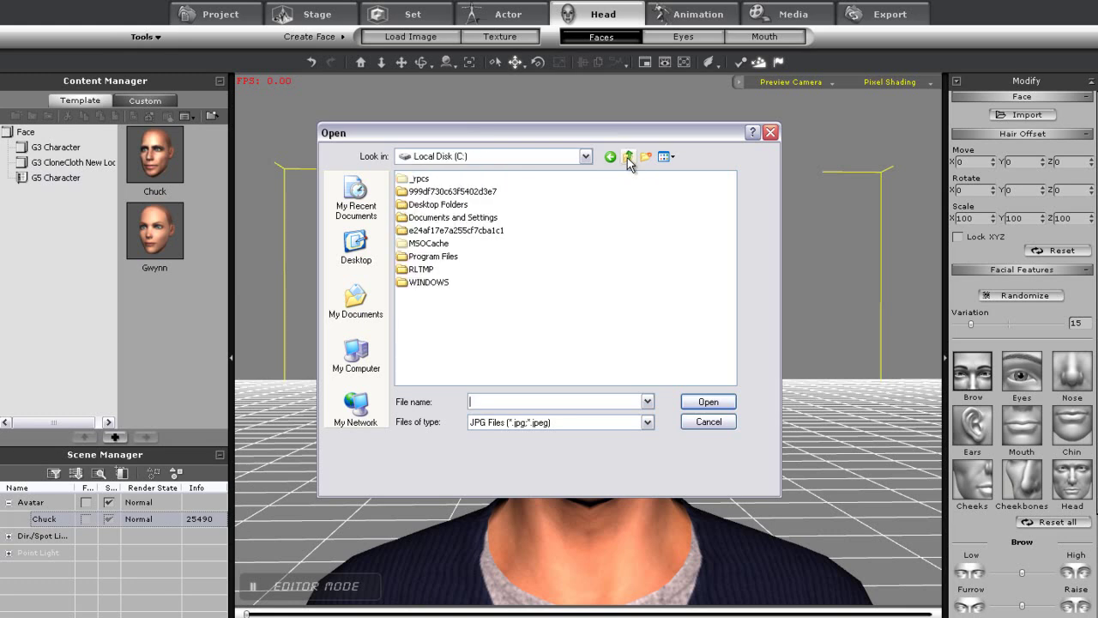
# Open Desktop Folders > ic5 > facial images in Thumbnails view and load Ferdinand poses 02 0010
pyautogui.doubleClick(436, 206)
pyautogui.doubleClick(413, 257)
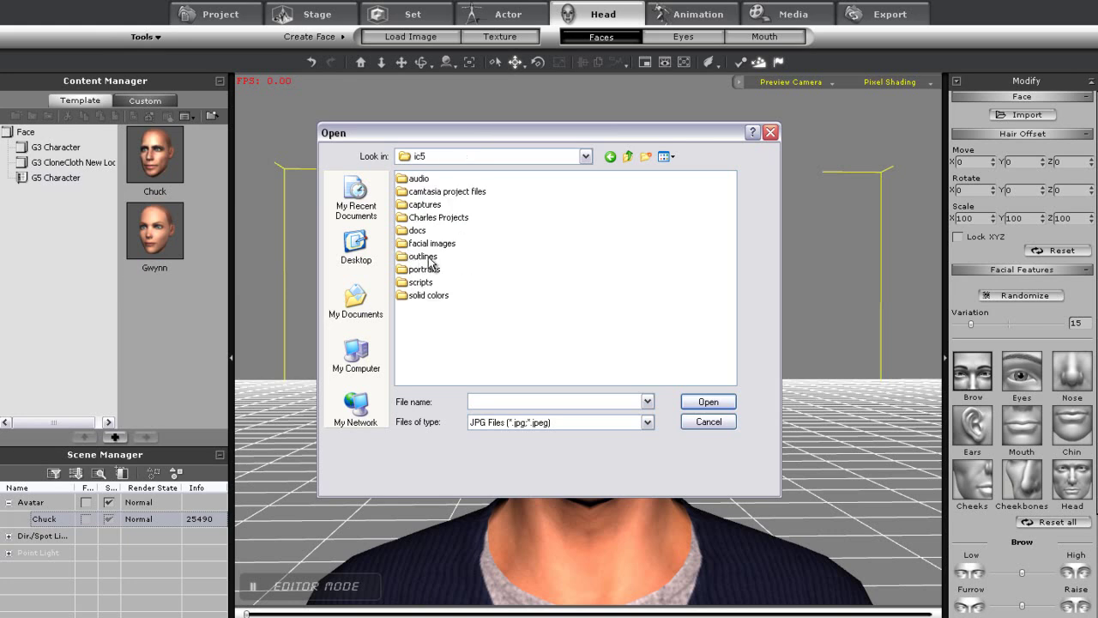
pyautogui.doubleClick(429, 243)
pyautogui.click(664, 156)
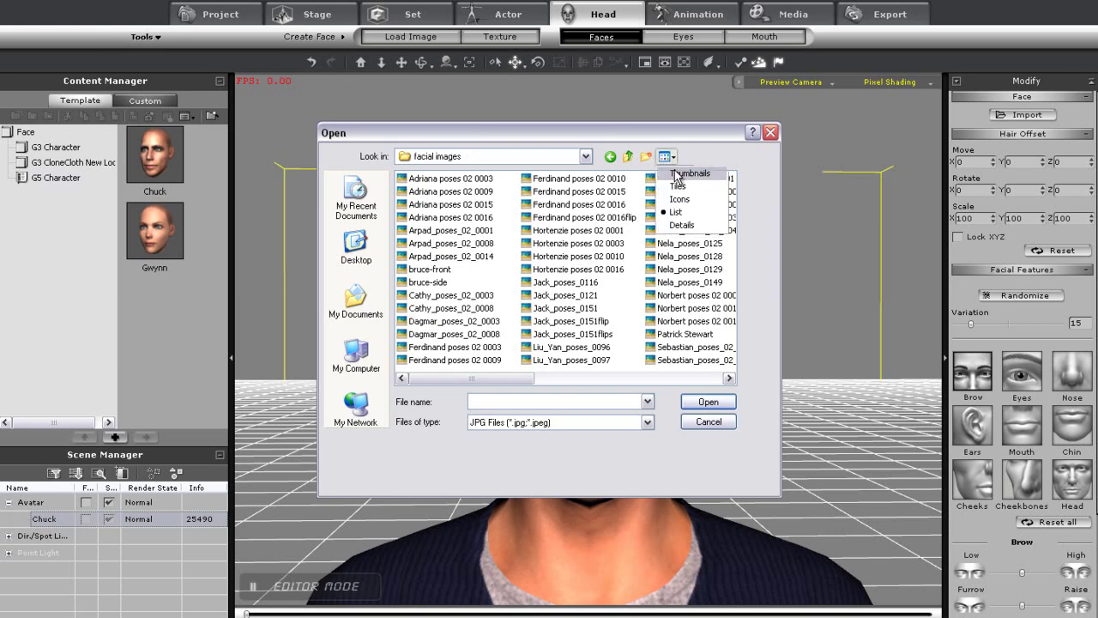
pyautogui.click(672, 172)
pyautogui.moveTo(729, 190); pyautogui.dragTo(730, 233)
pyautogui.click(436, 279)
pyautogui.click(708, 402)
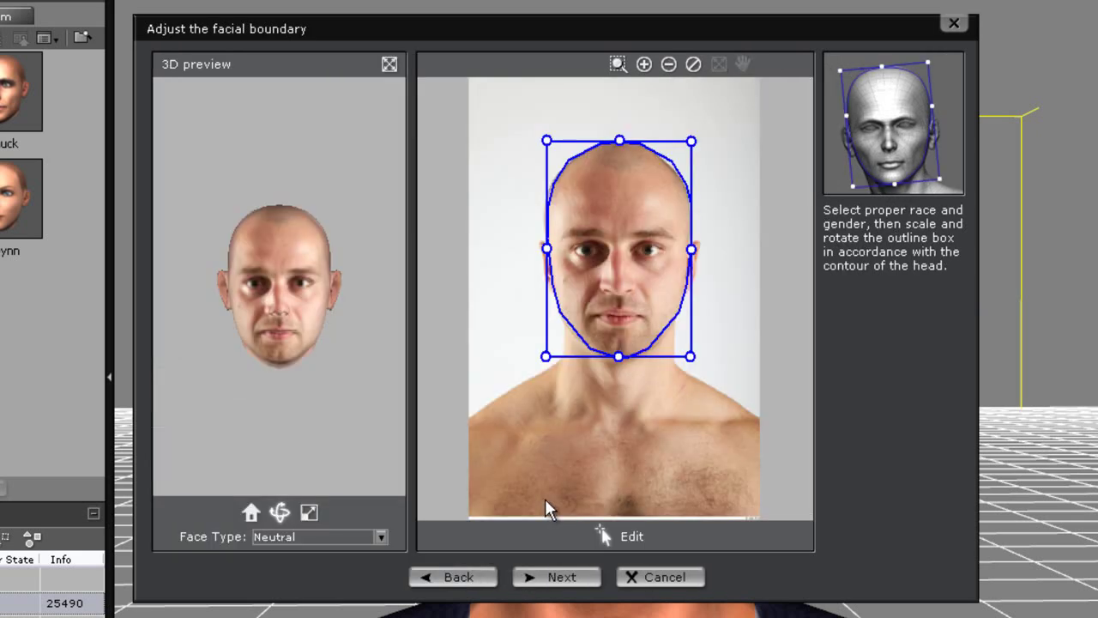
# Set Face Type to Male and stretch the outline box to the chin, crown and side of the head
pyautogui.scroll(5, 305, 343)
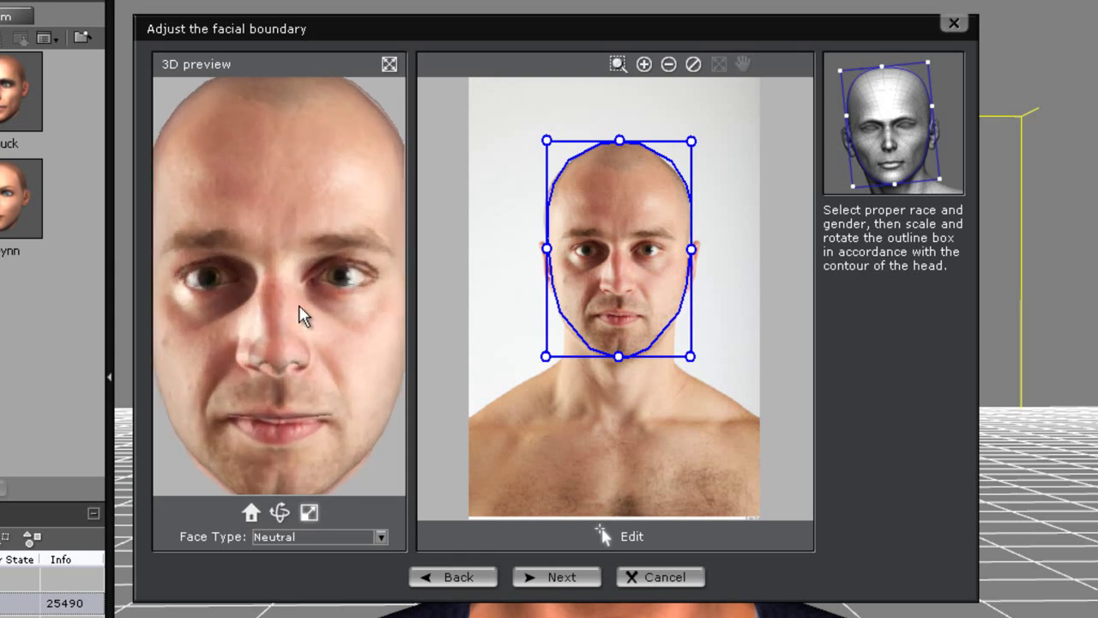
pyautogui.click(381, 537)
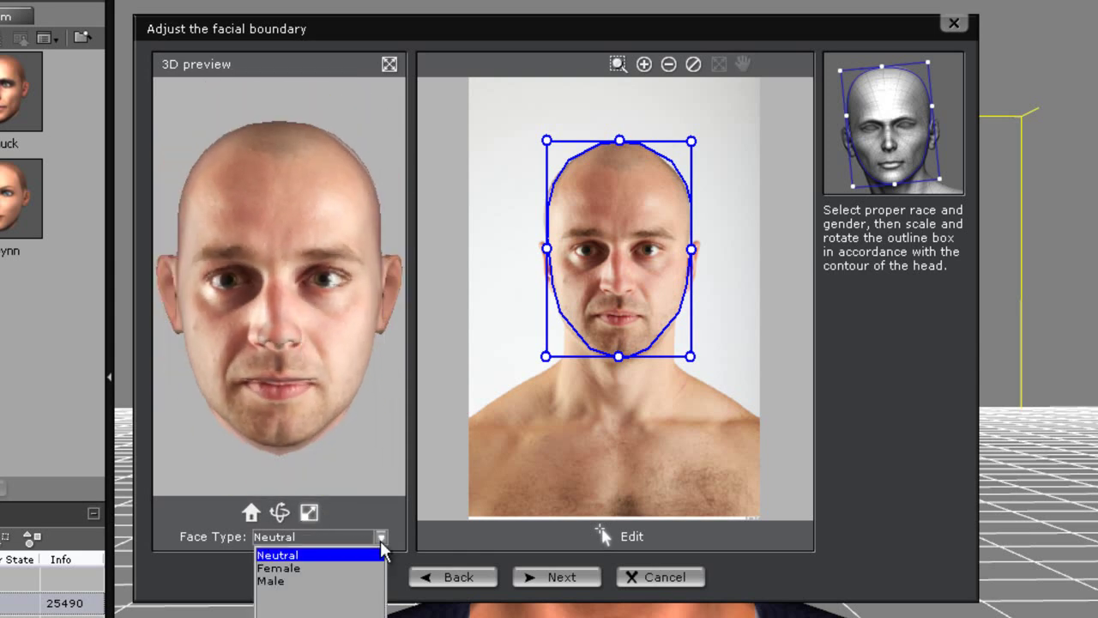
pyautogui.click(306, 583)
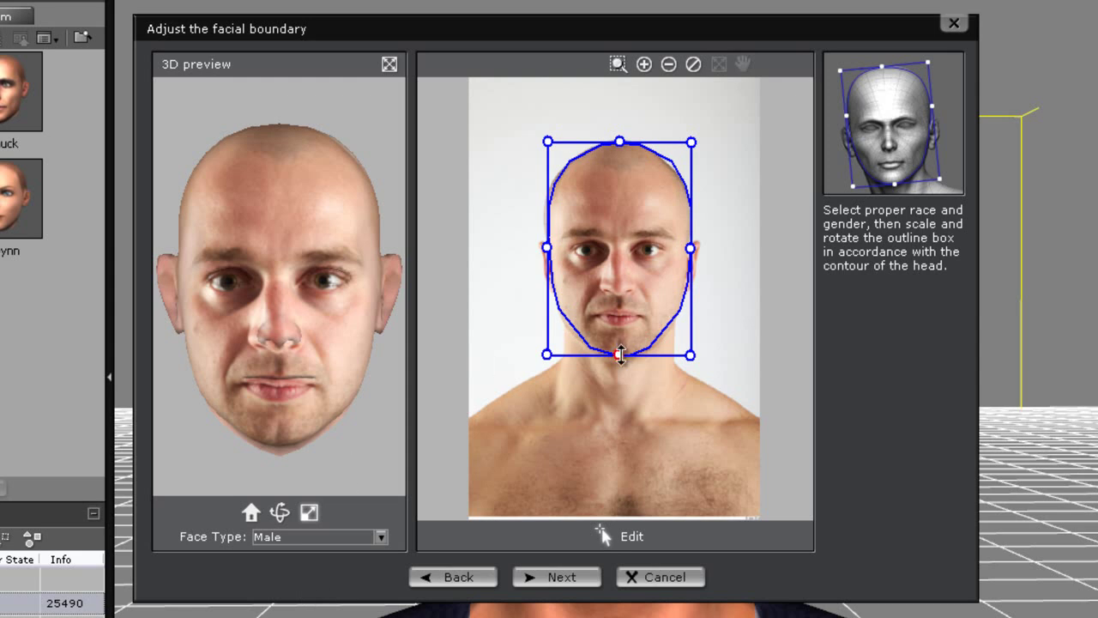
pyautogui.moveTo(620, 354); pyautogui.dragTo(621, 361)
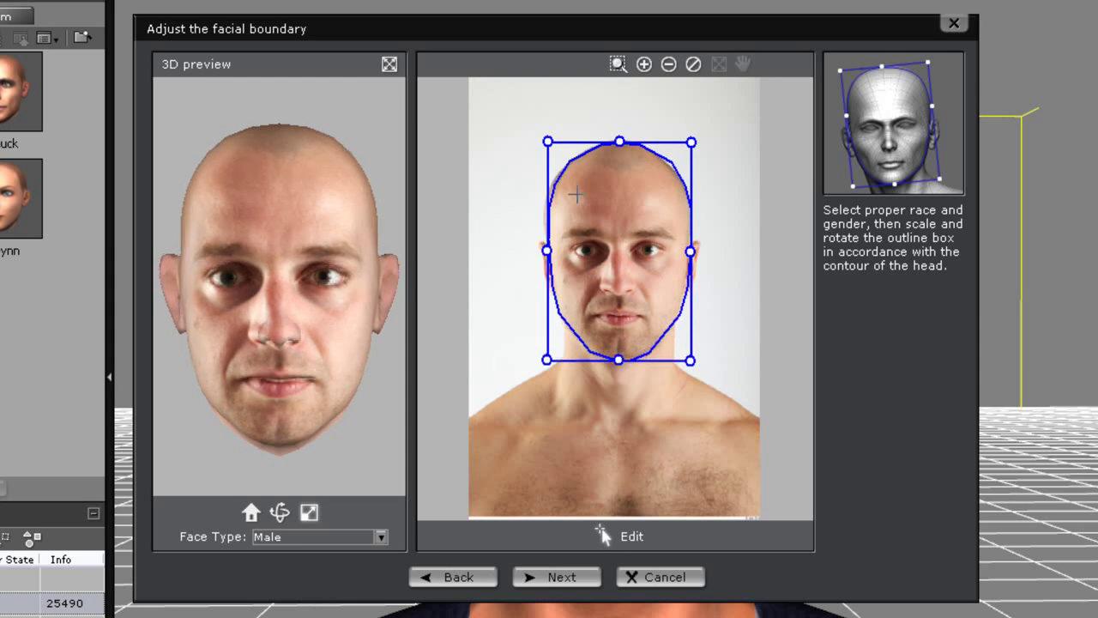
pyautogui.moveTo(620, 142); pyautogui.dragTo(618, 140)
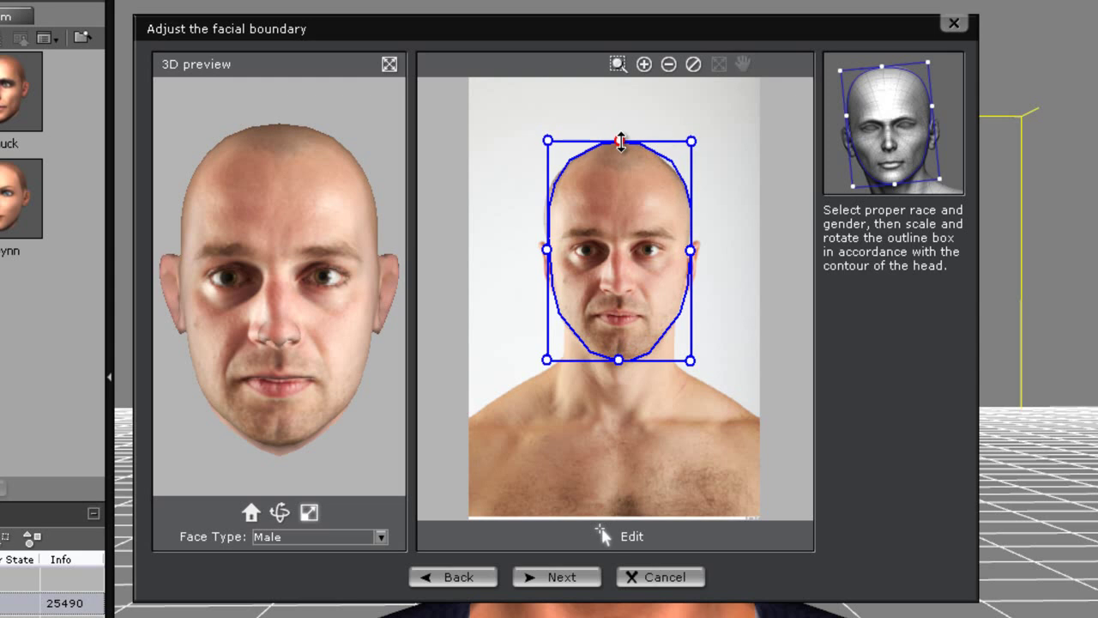
pyautogui.moveTo(548, 250); pyautogui.dragTo(545, 250)
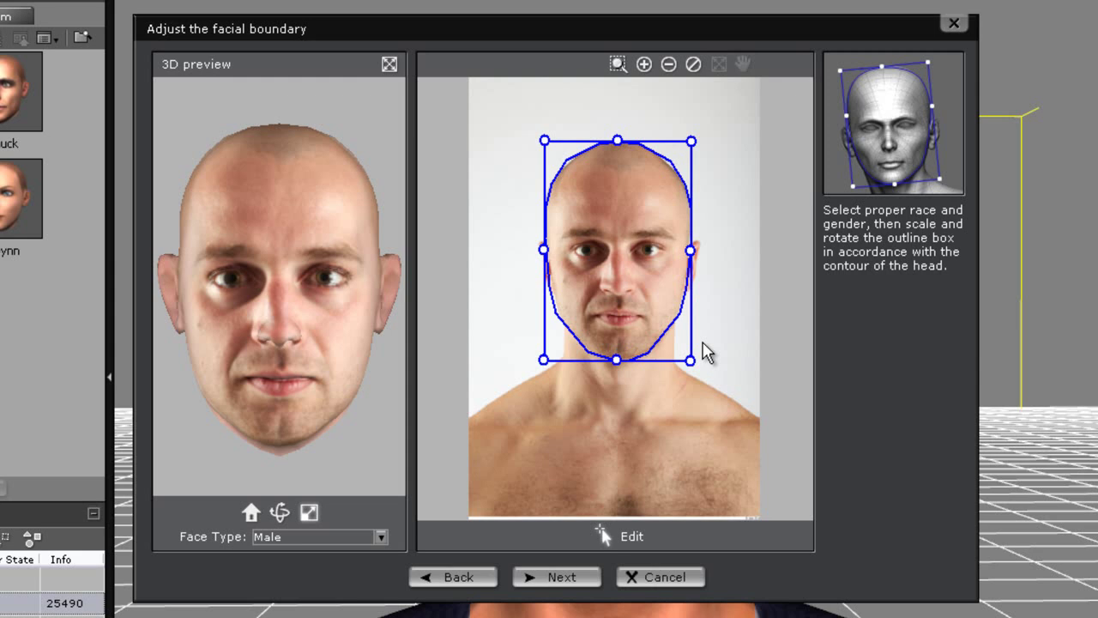
# Accept the boundary and nudge the face mask lower so it matches the photo's face
pyautogui.click(583, 576)
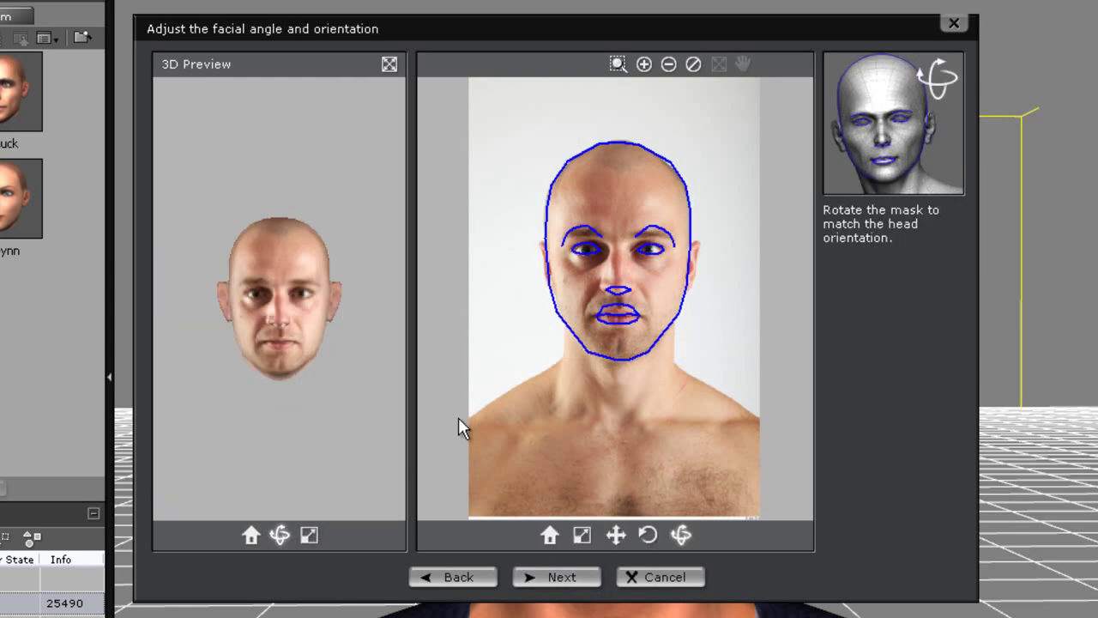
pyautogui.scroll(5, 320, 428)
pyautogui.scroll(-2, 318, 342)
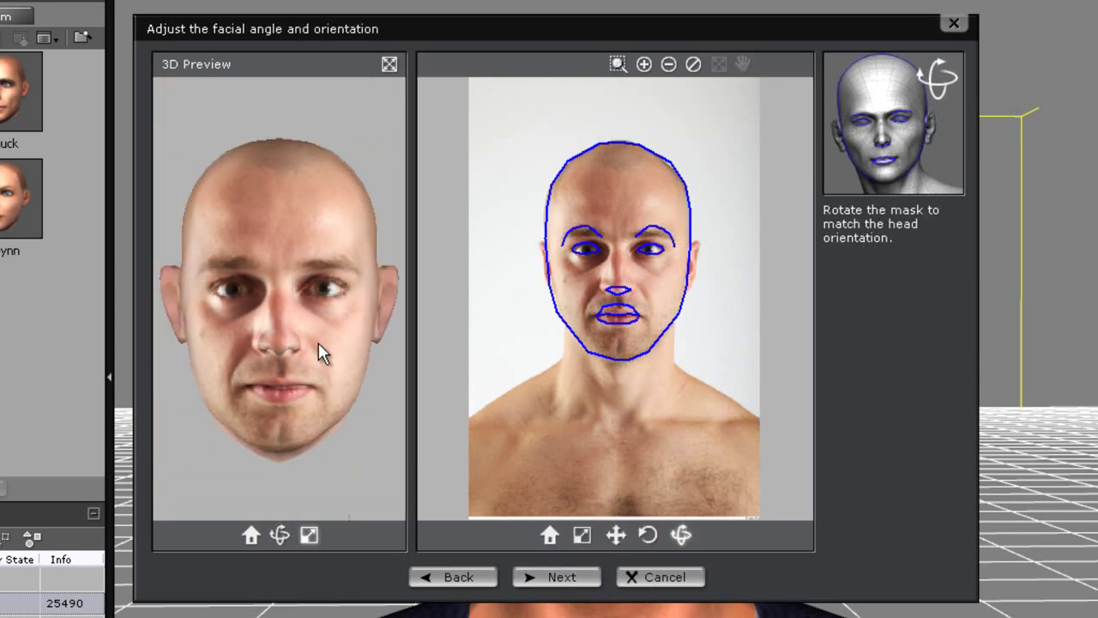
pyautogui.click(610, 274)
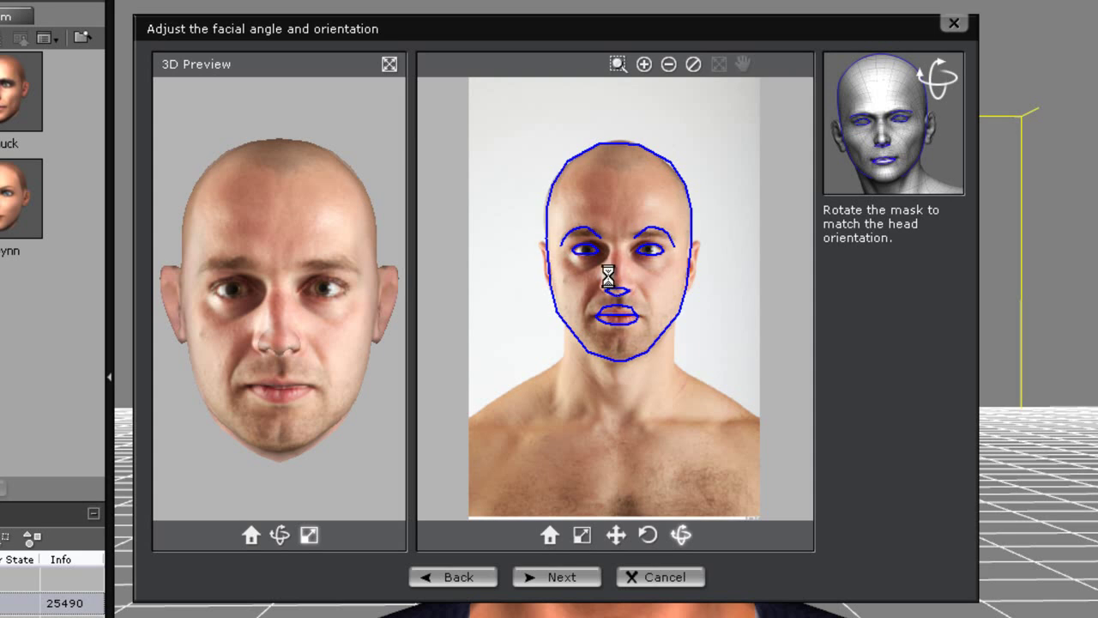
pyautogui.moveTo(618, 274); pyautogui.dragTo(623, 284)
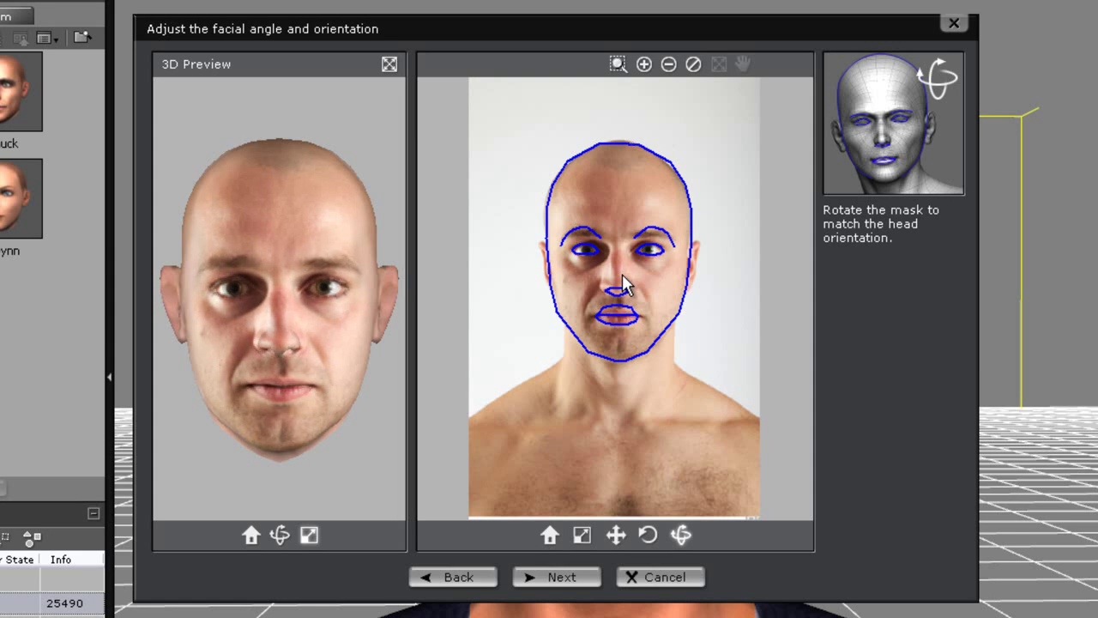
# Enter the feature points step, zoom in on one eye, and fit its outer corner and lower lid points
pyautogui.click(562, 577)
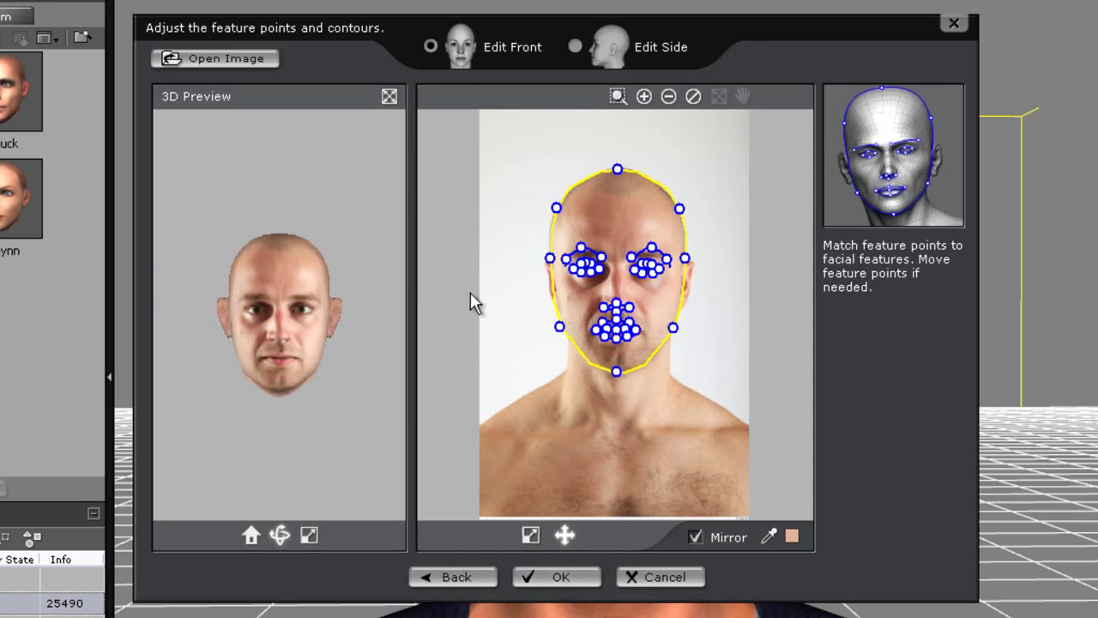
pyautogui.click(311, 533)
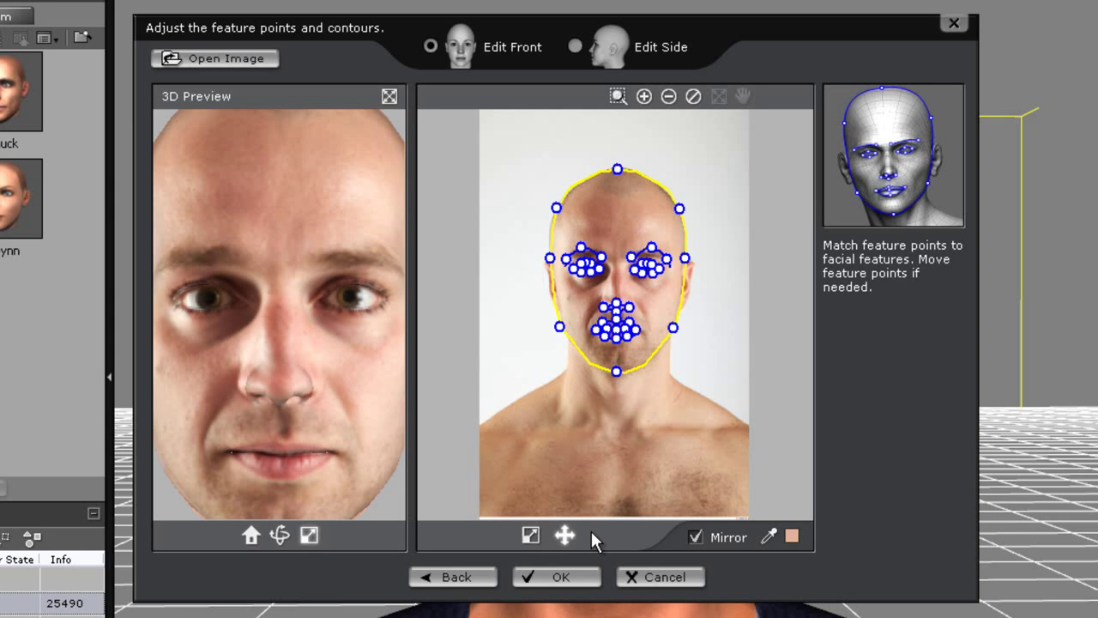
pyautogui.click(618, 96)
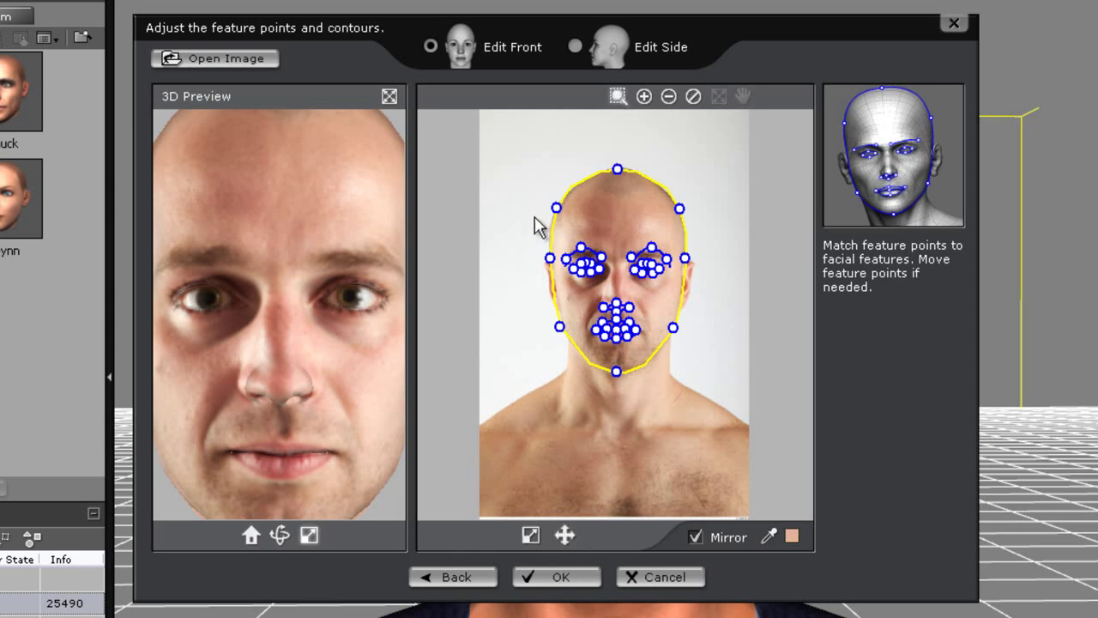
pyautogui.moveTo(534, 217); pyautogui.dragTo(627, 307)
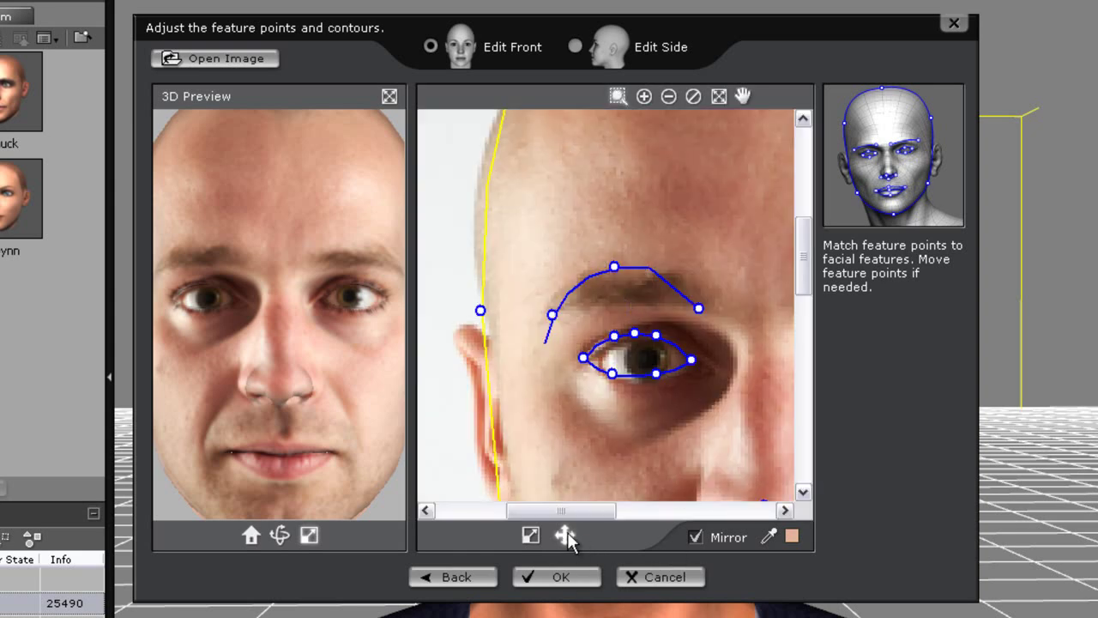
pyautogui.moveTo(691, 359); pyautogui.dragTo(700, 367)
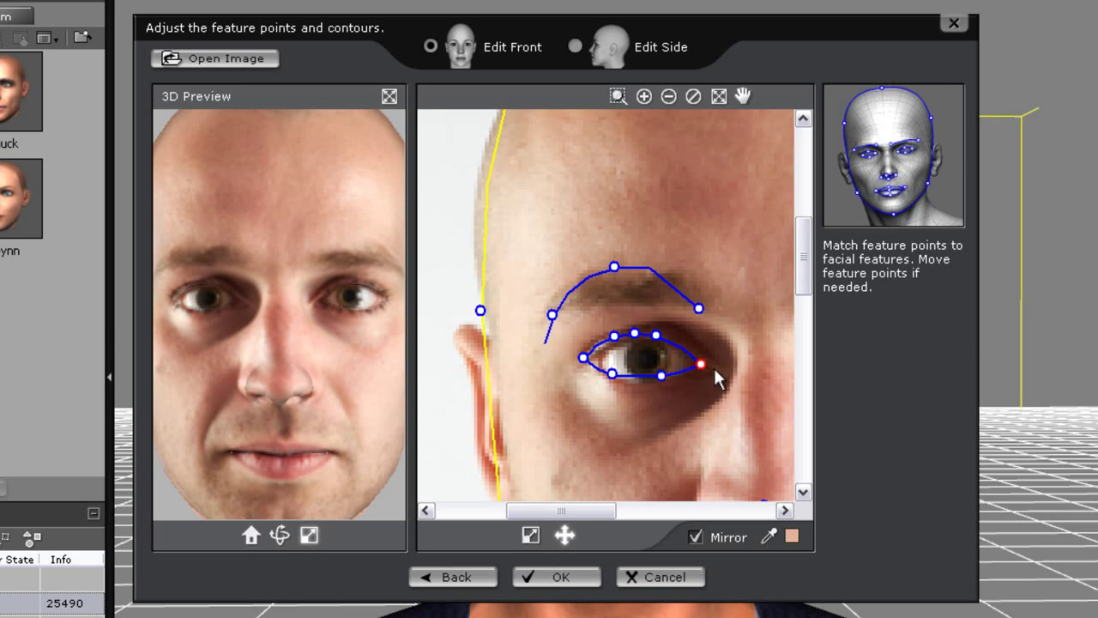
pyautogui.click(660, 378)
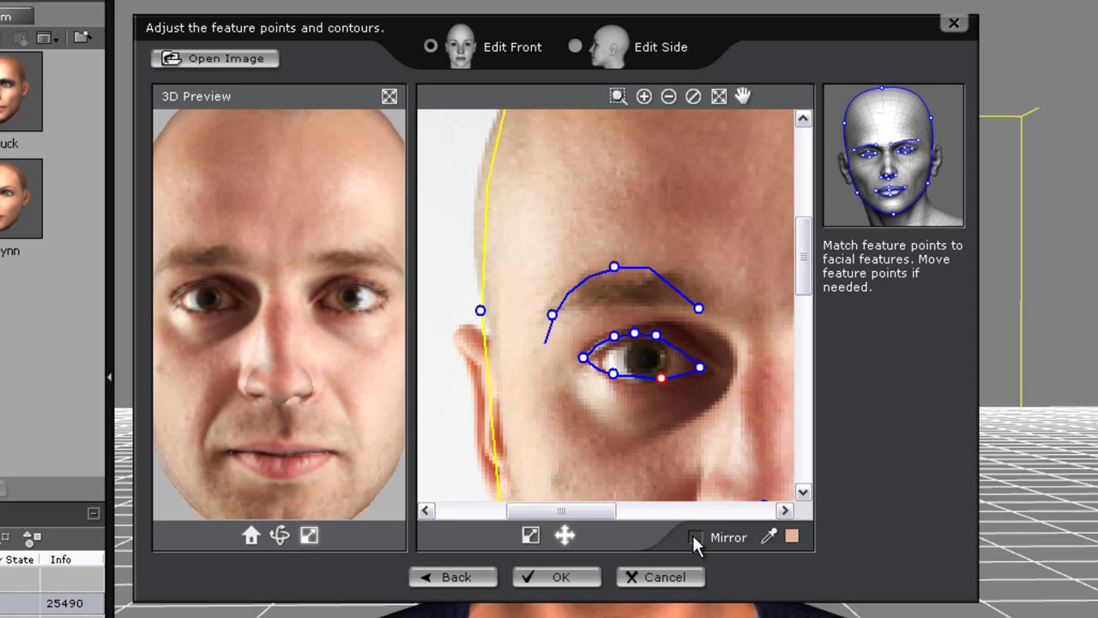
pyautogui.moveTo(613, 374); pyautogui.dragTo(613, 381)
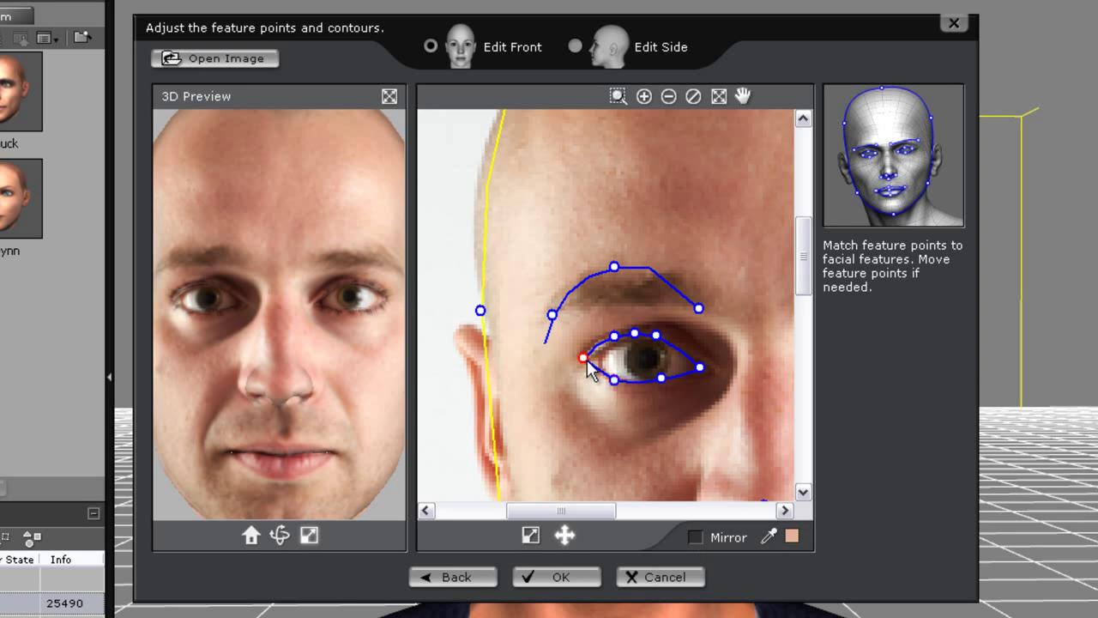
# Fit that eye's upper lid point and the eyebrow's end, top and inner points
pyautogui.press('Right')
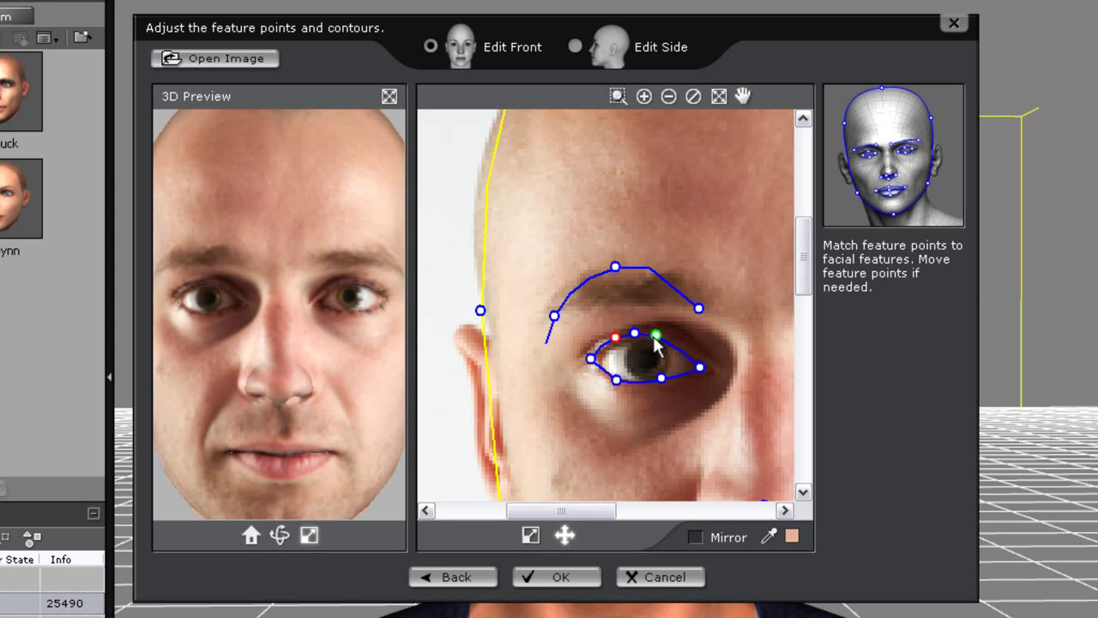
pyautogui.moveTo(656, 335)
pyautogui.mouseDown()
pyautogui.moveTo(676, 339)
pyautogui.moveTo(652, 343)
pyautogui.mouseUp()
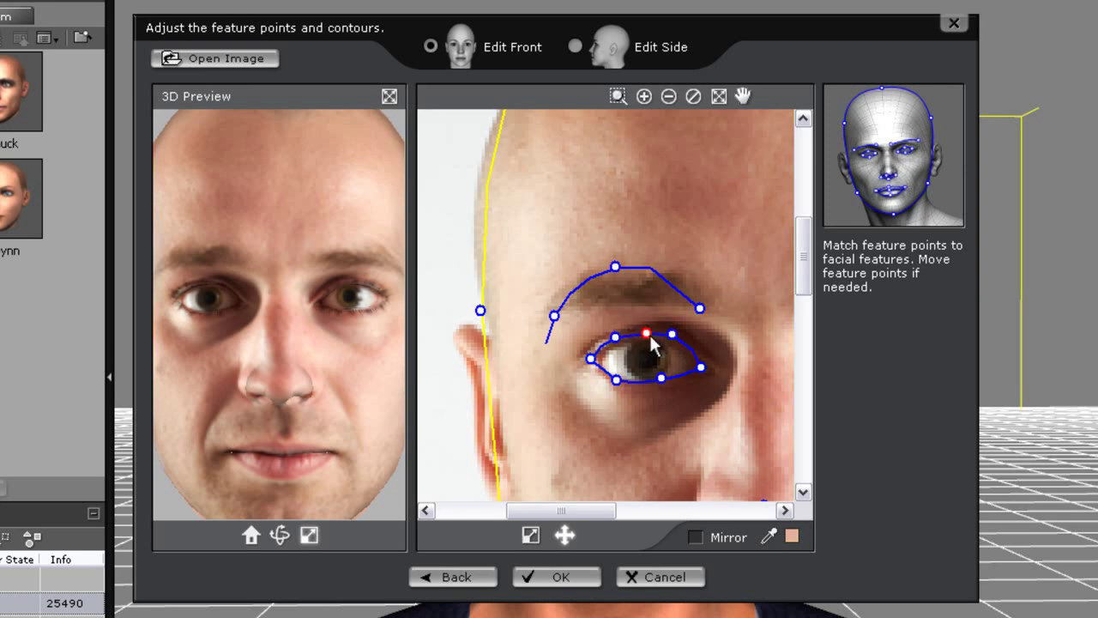
pyautogui.moveTo(700, 308); pyautogui.dragTo(704, 305)
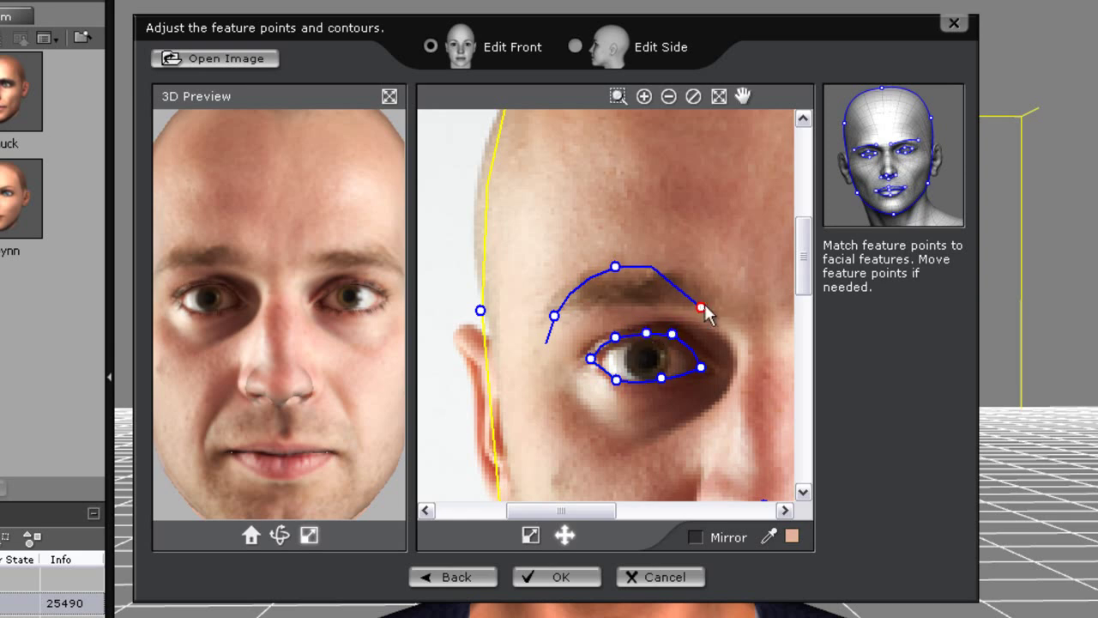
pyautogui.moveTo(621, 270); pyautogui.dragTo(617, 283)
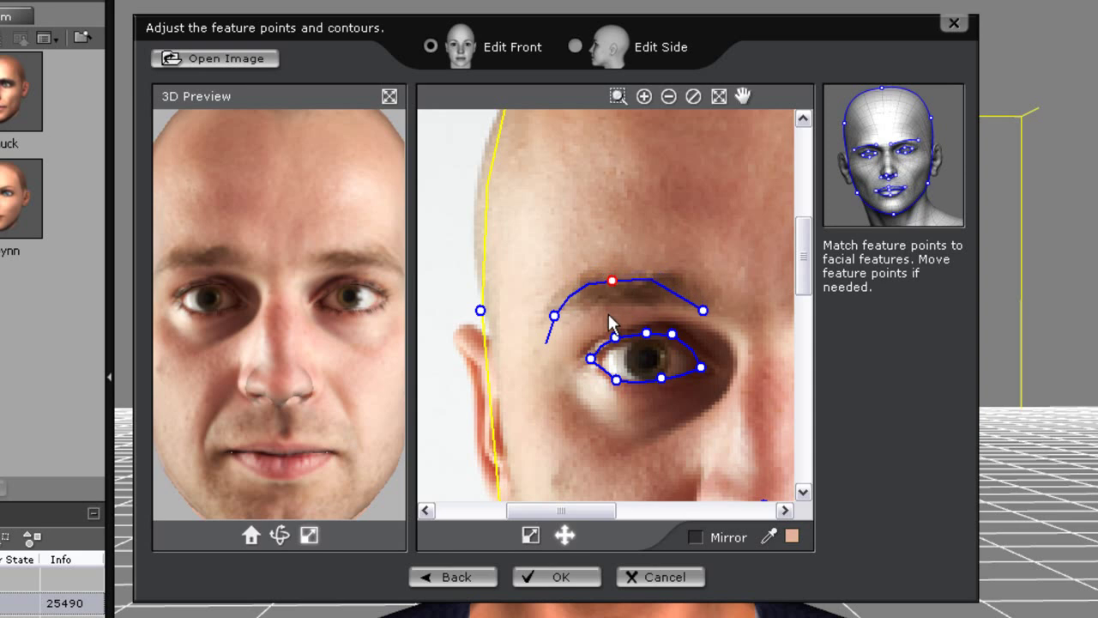
pyautogui.moveTo(554, 317); pyautogui.dragTo(534, 314)
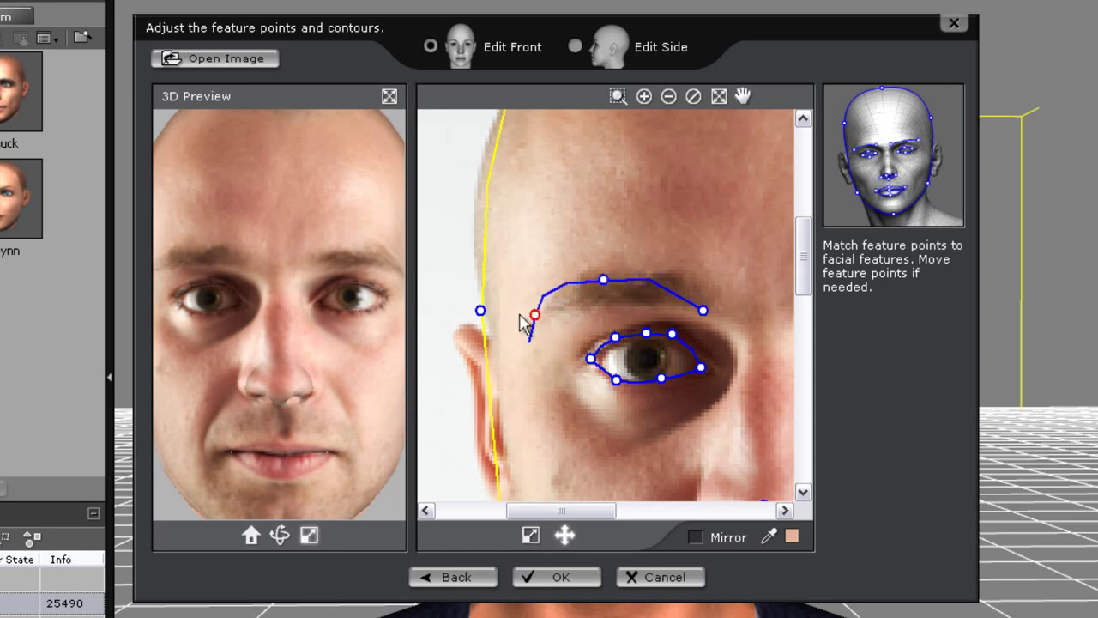
pyautogui.moveTo(604, 279); pyautogui.dragTo(612, 279)
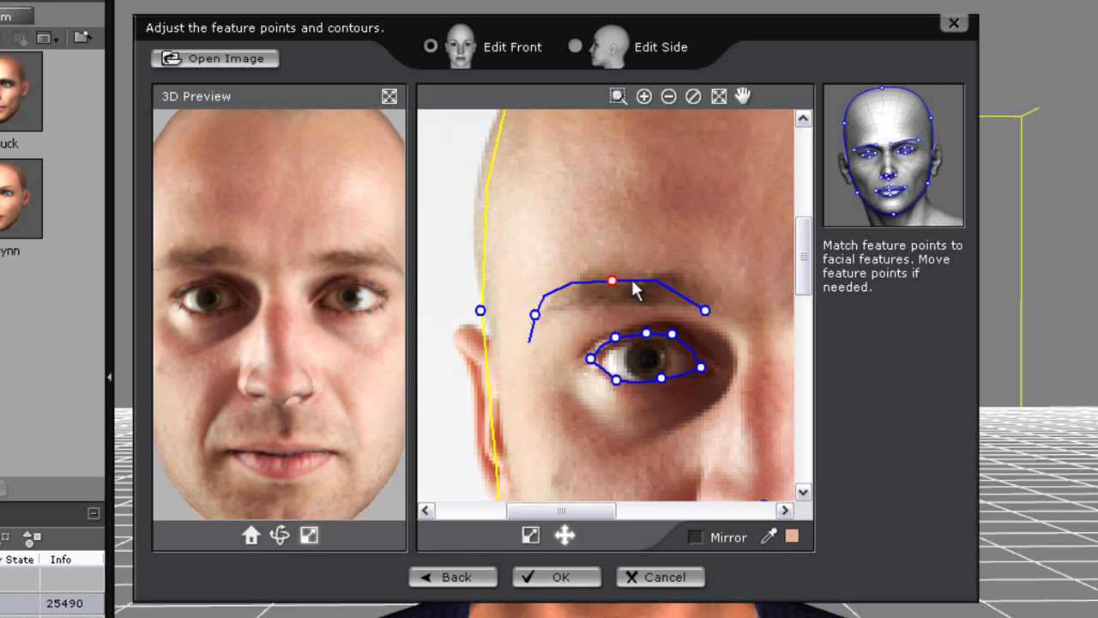
# Pan to the other eye and fit its corner, upper lid and eyebrow points
pyautogui.click(533, 314)
pyautogui.moveTo(567, 511); pyautogui.dragTo(677, 513)
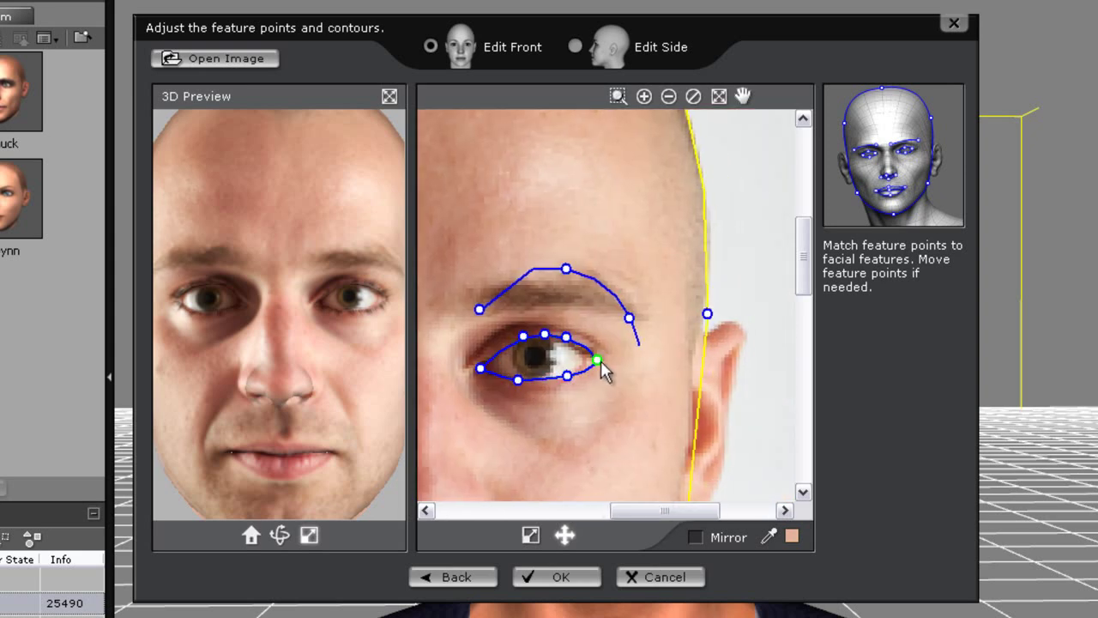
pyautogui.moveTo(598, 361); pyautogui.dragTo(593, 360)
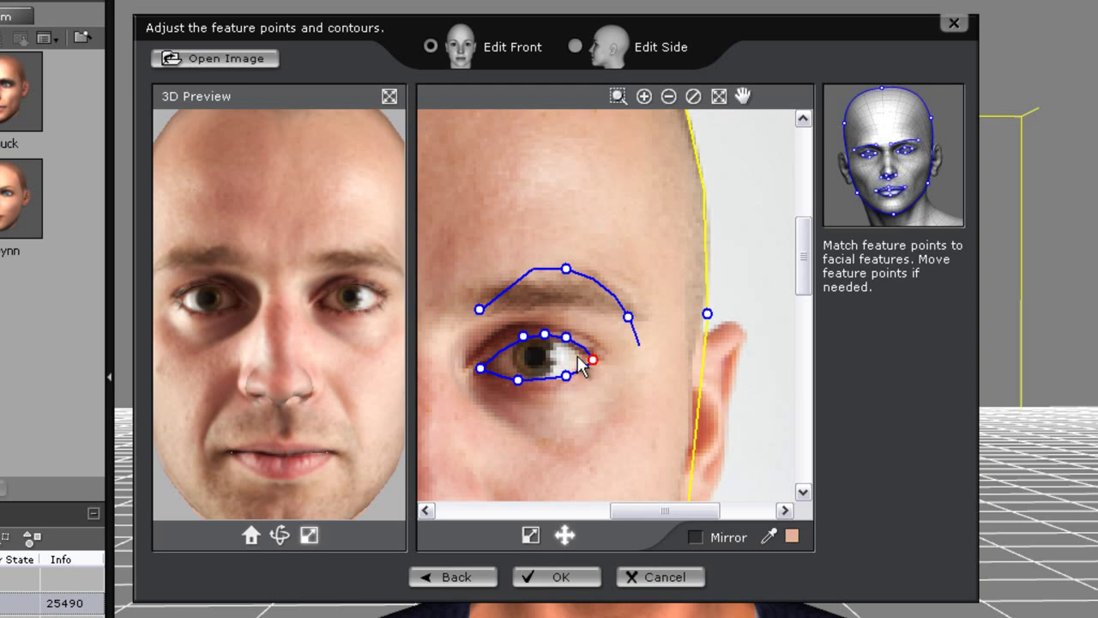
pyautogui.moveTo(524, 336); pyautogui.dragTo(511, 339)
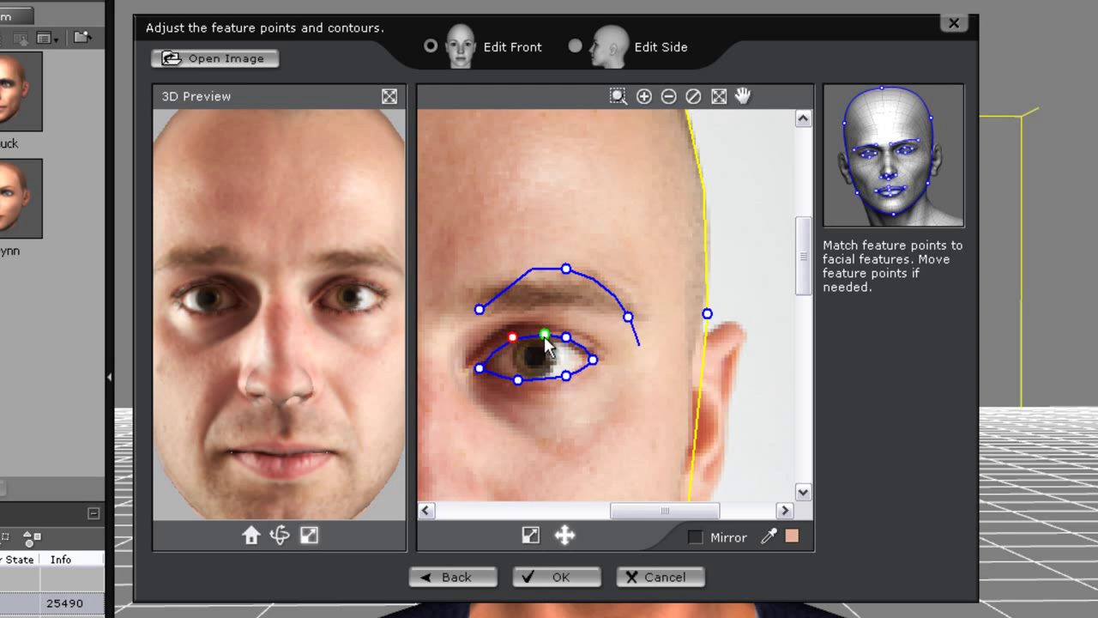
pyautogui.moveTo(544, 335); pyautogui.dragTo(537, 334)
pyautogui.moveTo(568, 270); pyautogui.dragTo(614, 308)
pyautogui.moveTo(483, 312); pyautogui.dragTo(483, 310)
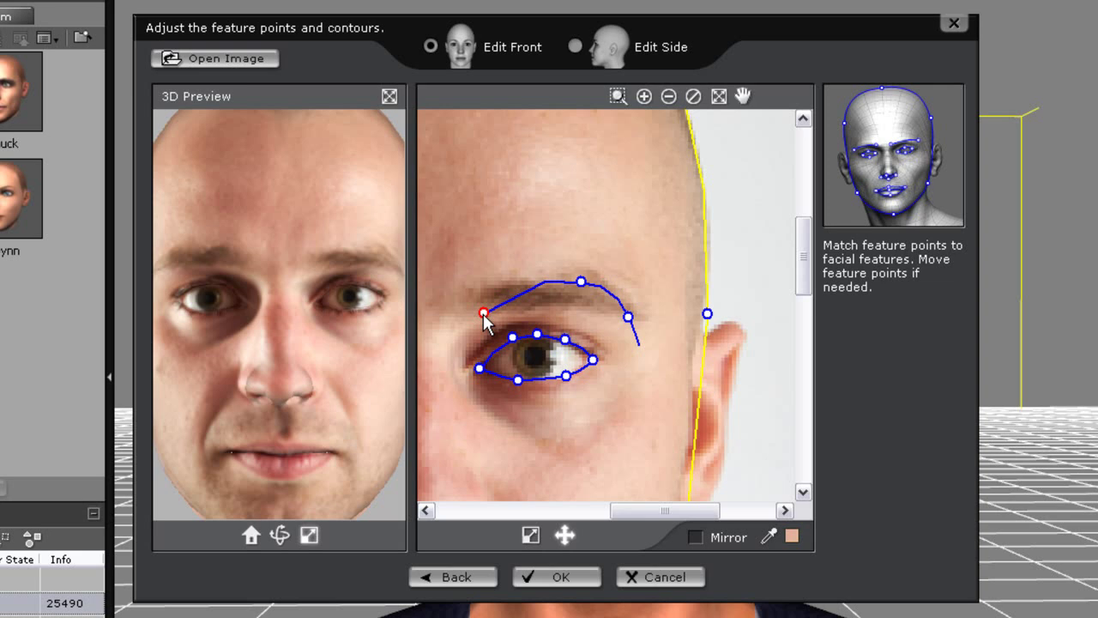
pyautogui.moveTo(627, 315); pyautogui.dragTo(639, 321)
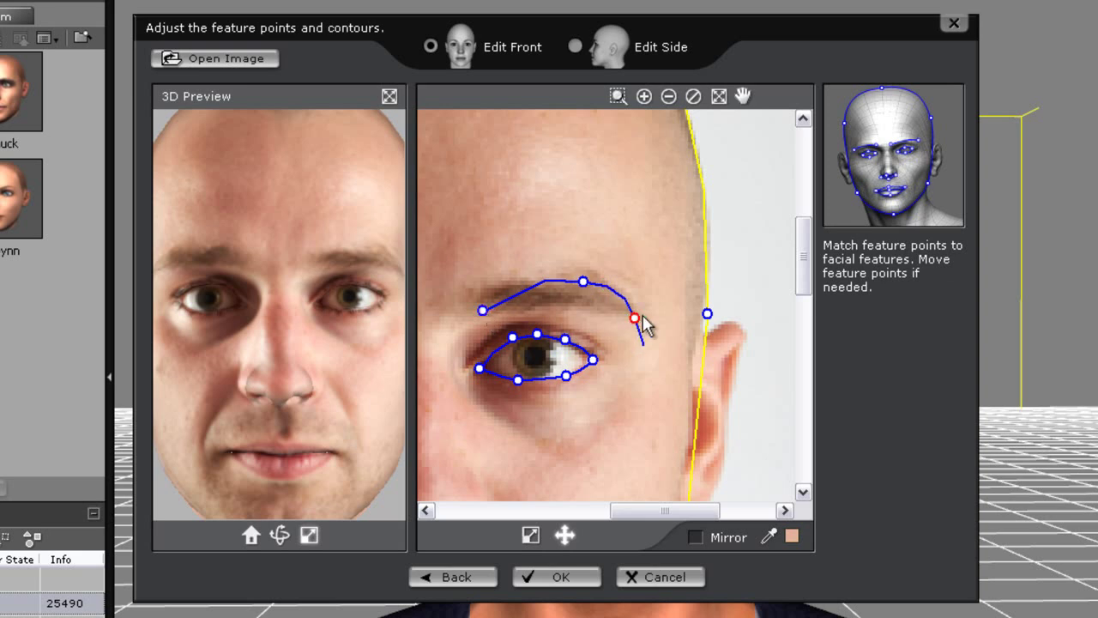
# Fit the left and right nostril points and the nose top and base points
pyautogui.scroll(-3, 800, 306)
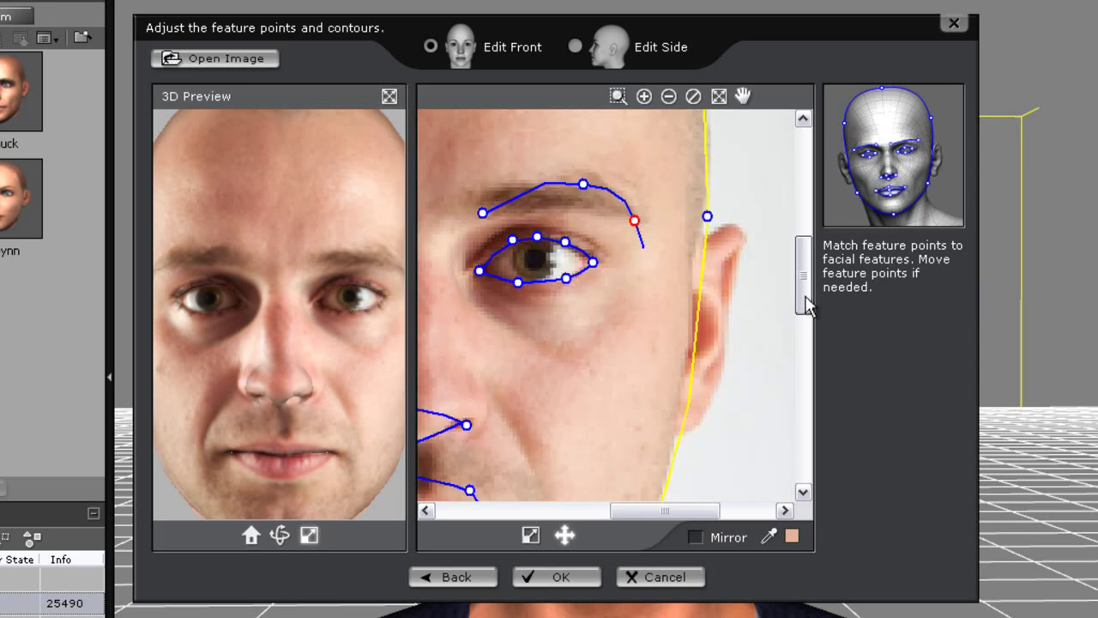
pyautogui.moveTo(665, 511); pyautogui.dragTo(619, 515)
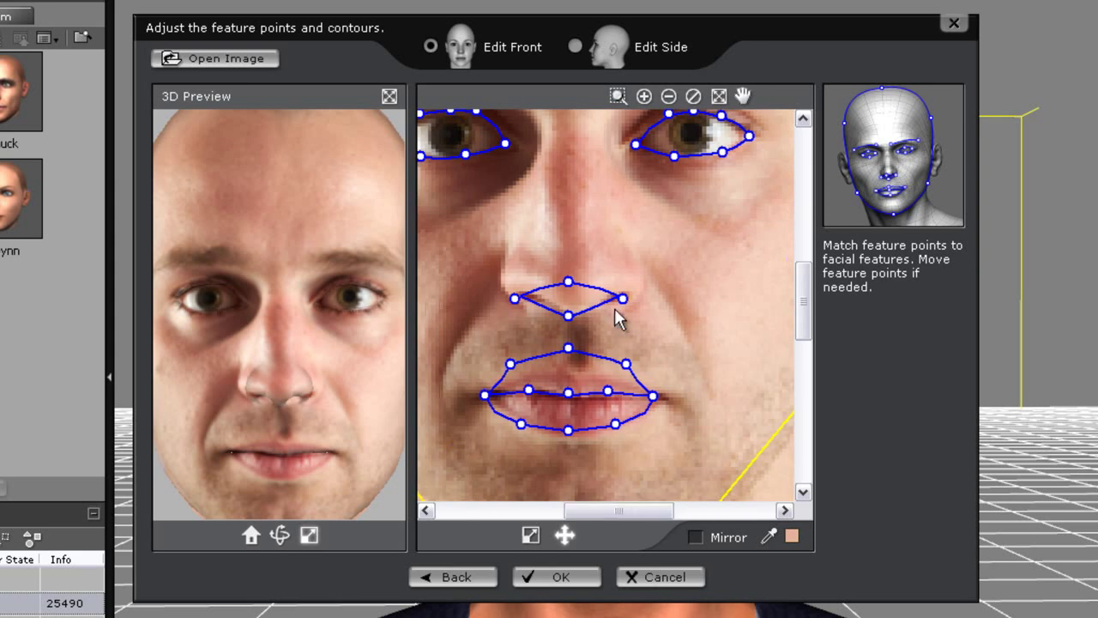
pyautogui.moveTo(625, 298); pyautogui.dragTo(701, 272)
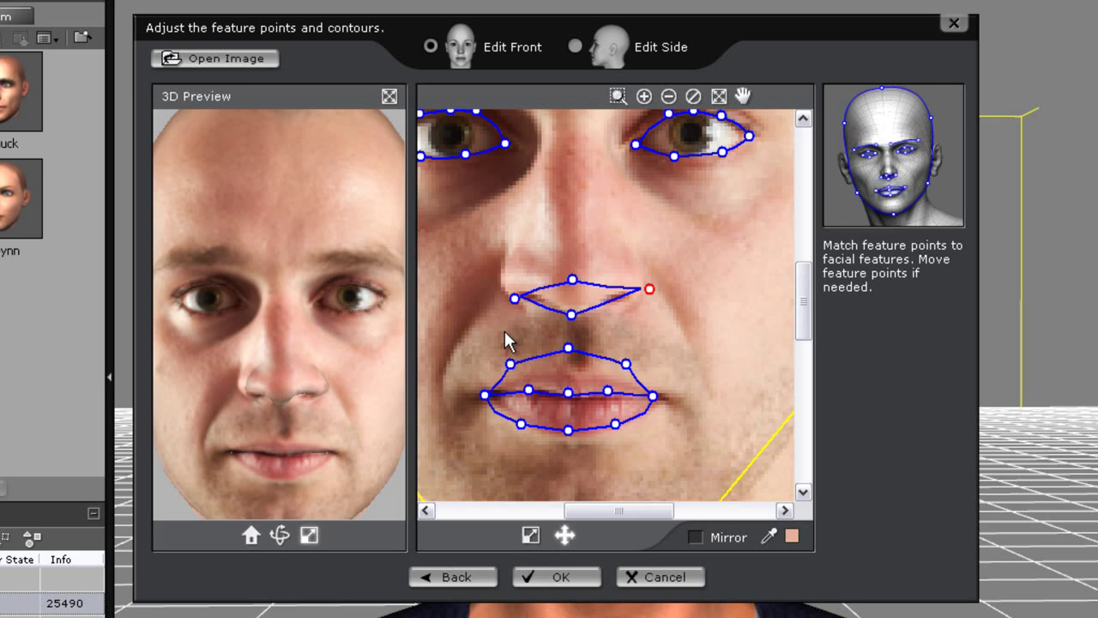
pyautogui.click(514, 297)
pyautogui.moveTo(512, 298); pyautogui.dragTo(498, 288)
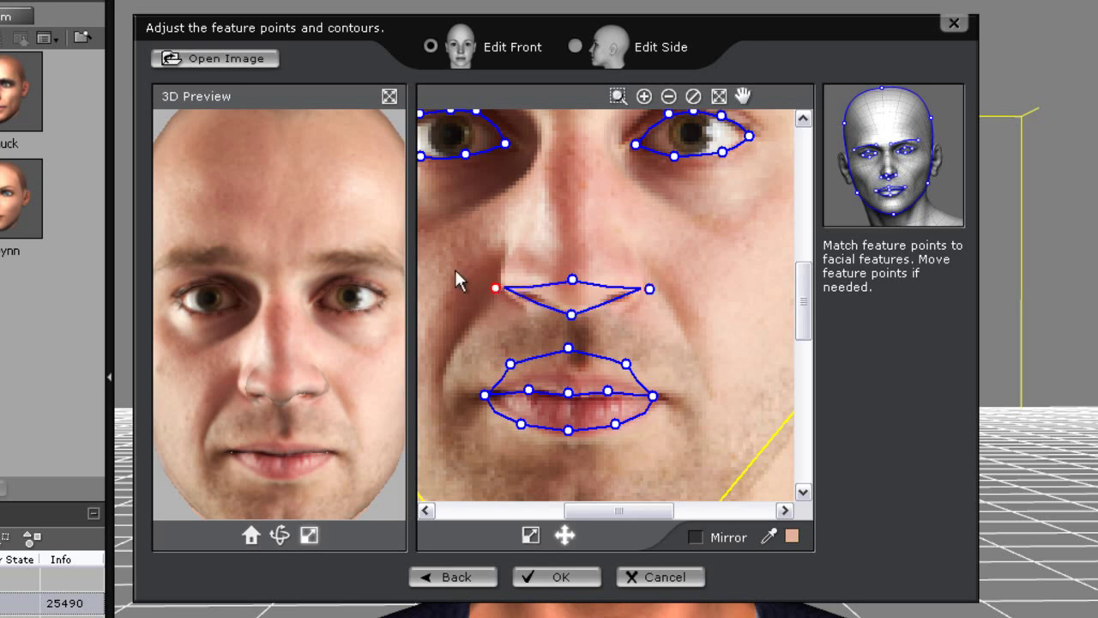
pyautogui.click(649, 290)
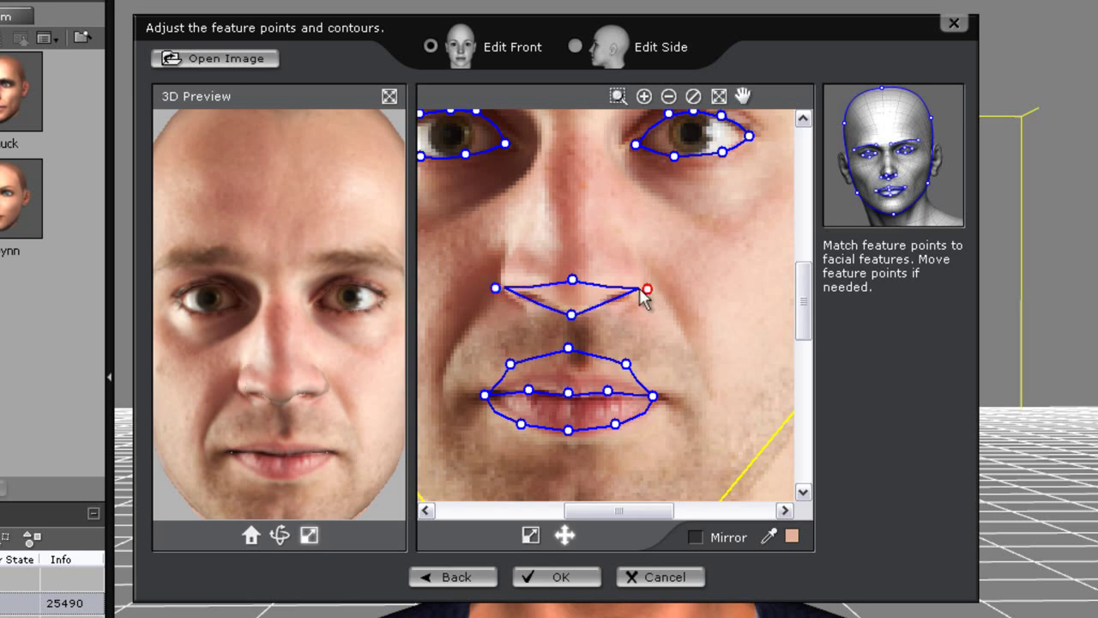
pyautogui.click(572, 280)
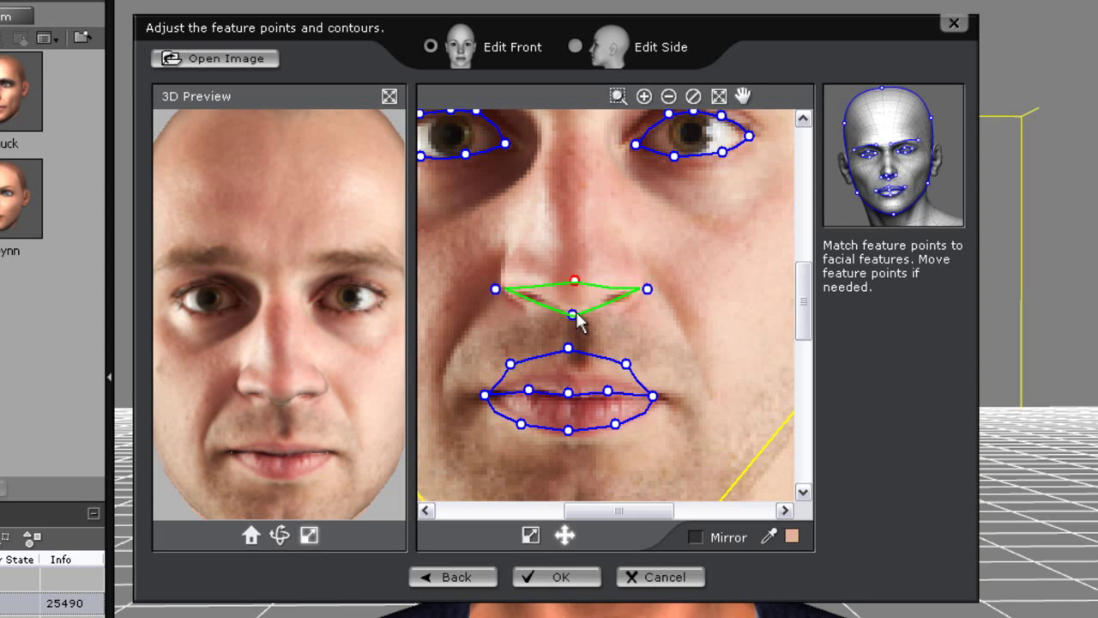
pyautogui.moveTo(577, 321); pyautogui.dragTo(580, 324)
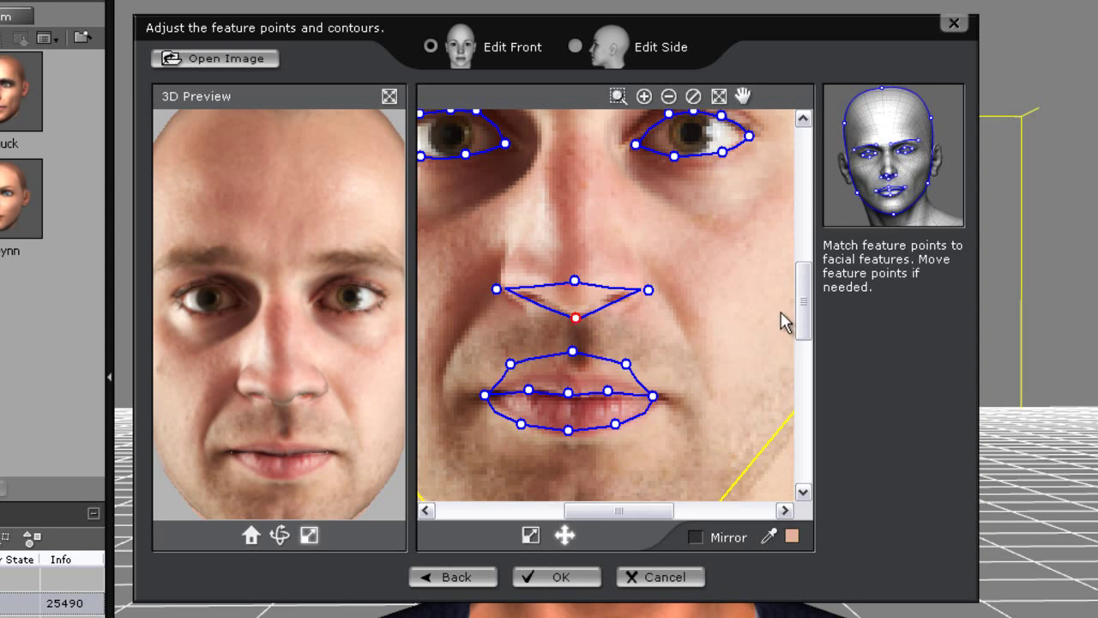
# Fit the lip centre, upper-lip and lower-lip points to the mouth
pyautogui.scroll(-2, 809, 316)
pyautogui.moveTo(569, 314); pyautogui.dragTo(577, 328)
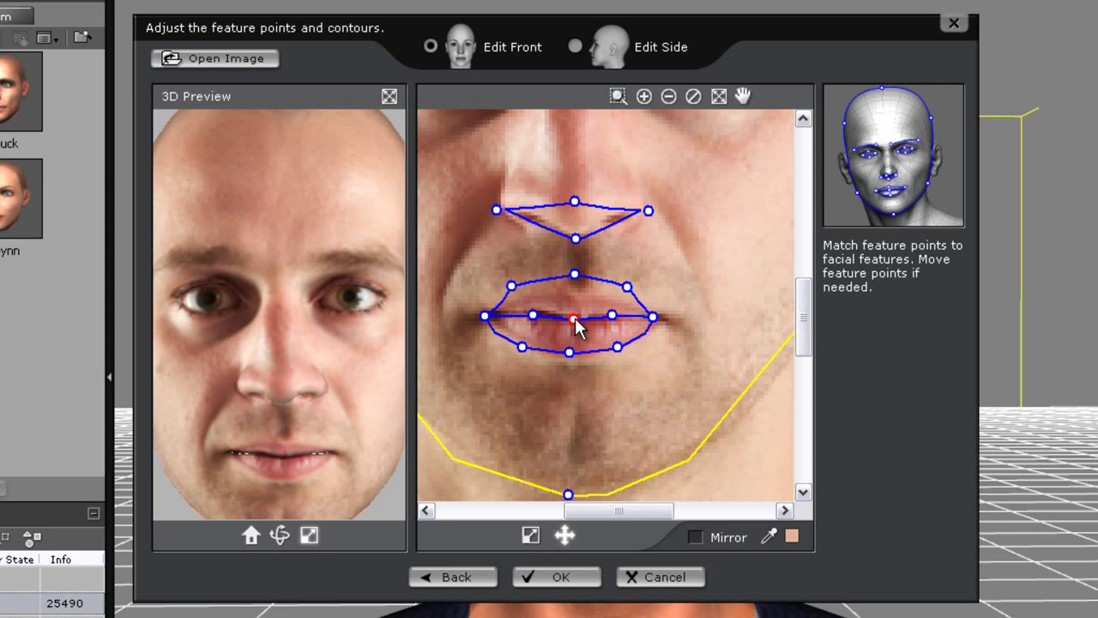
pyautogui.moveTo(573, 318); pyautogui.dragTo(639, 334)
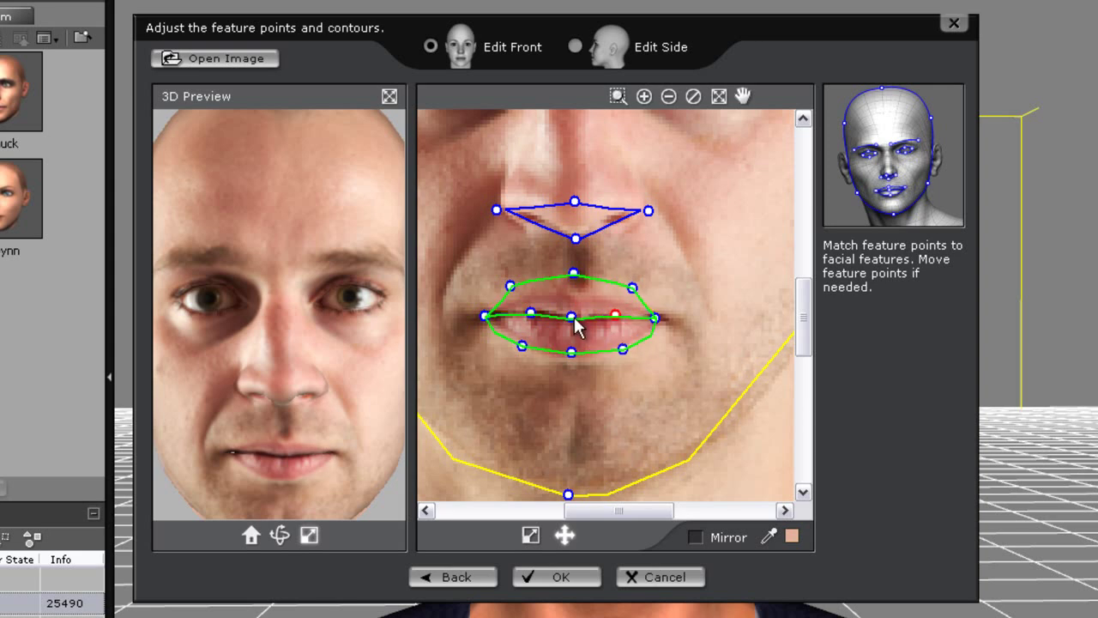
pyautogui.moveTo(534, 315); pyautogui.dragTo(518, 319)
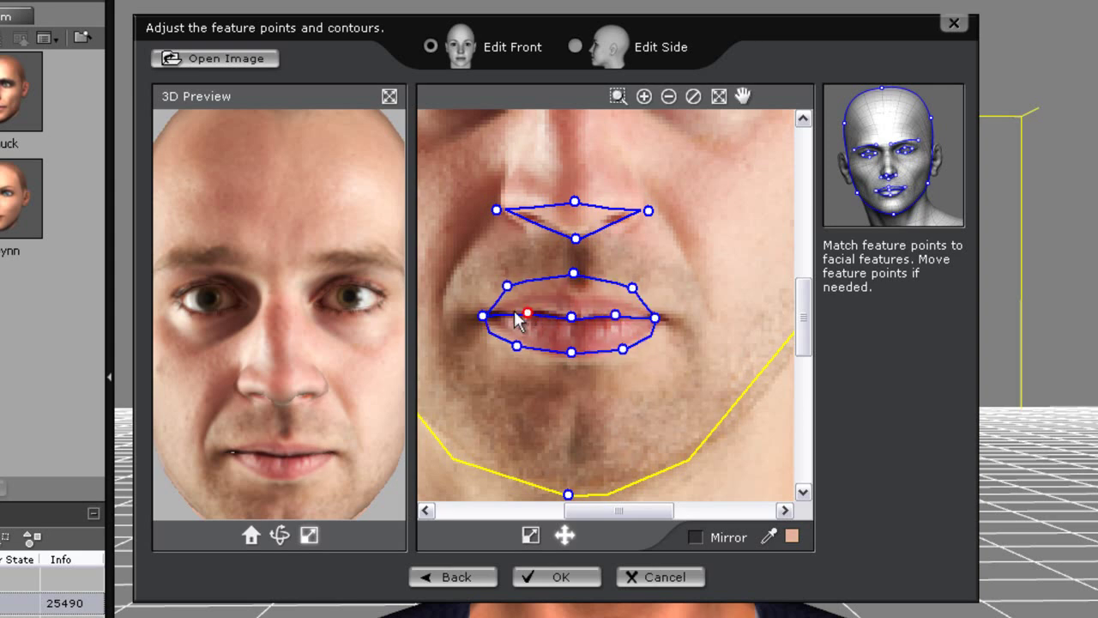
pyautogui.moveTo(570, 354); pyautogui.dragTo(587, 376)
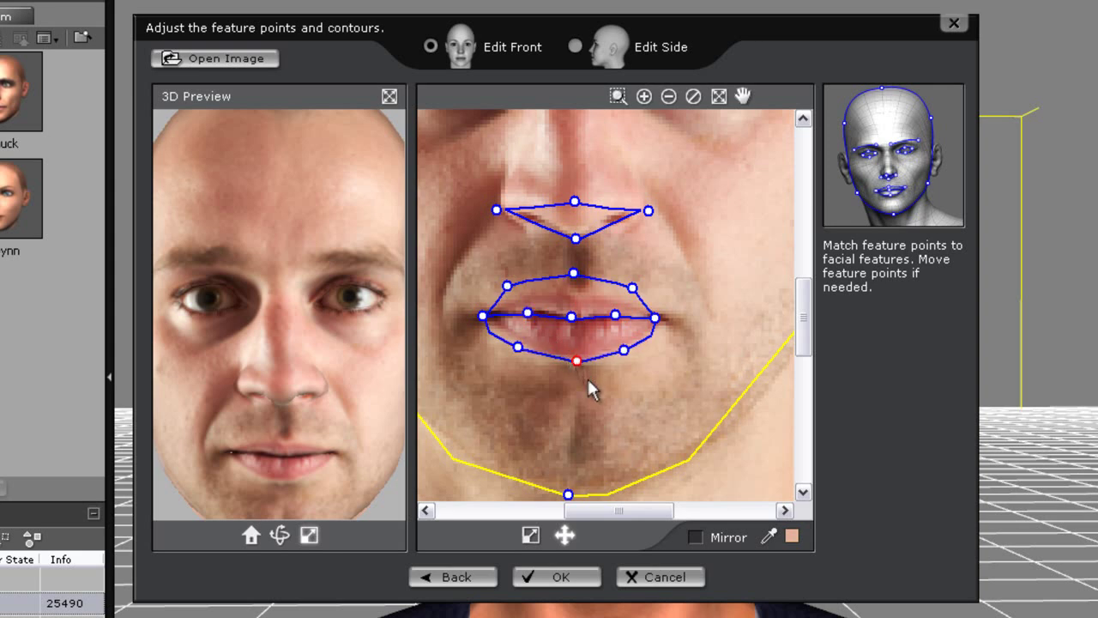
pyautogui.click(624, 350)
pyautogui.click(519, 347)
# Zoom the photo out twice to view the whole face and pick a head outline point
pyautogui.scroll(-3, 339, 446)
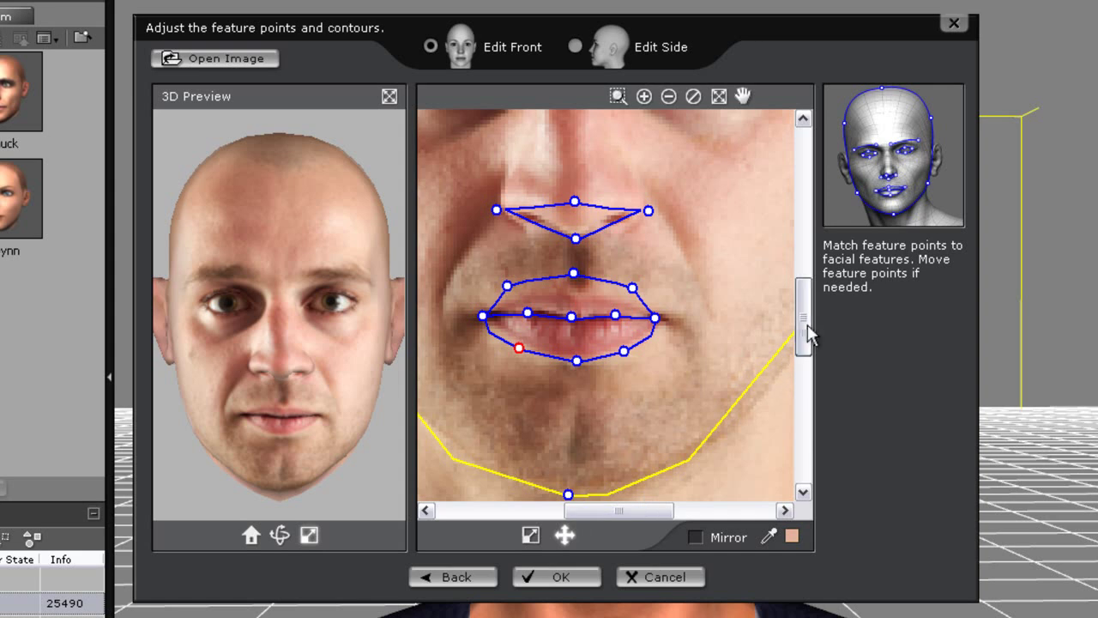
pyautogui.moveTo(801, 294); pyautogui.dragTo(801, 321)
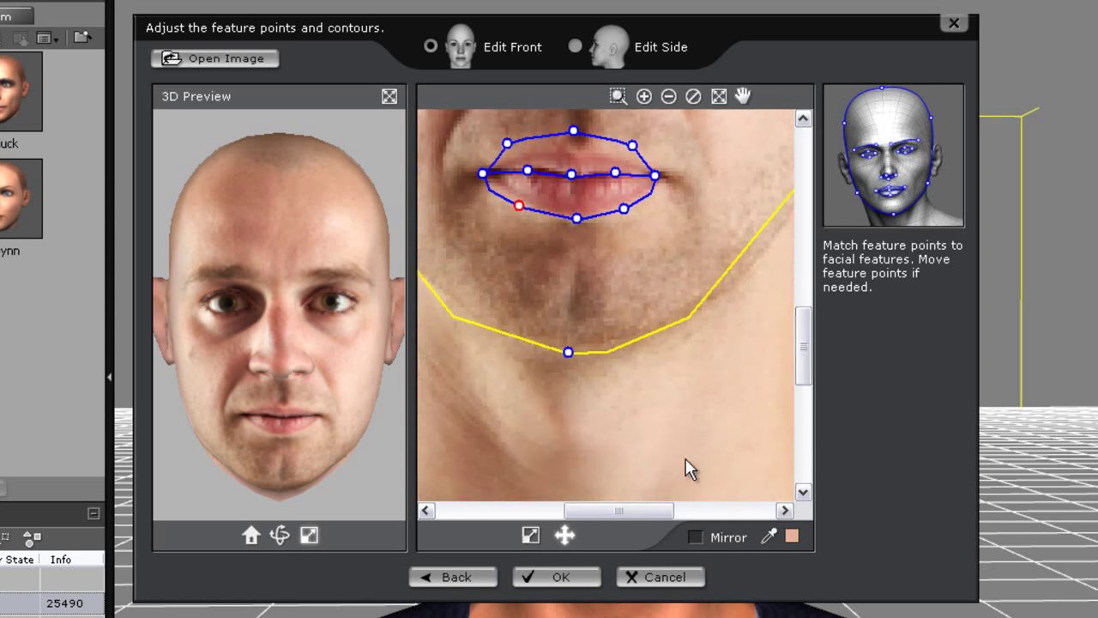
pyautogui.click(667, 96)
pyautogui.click(667, 96)
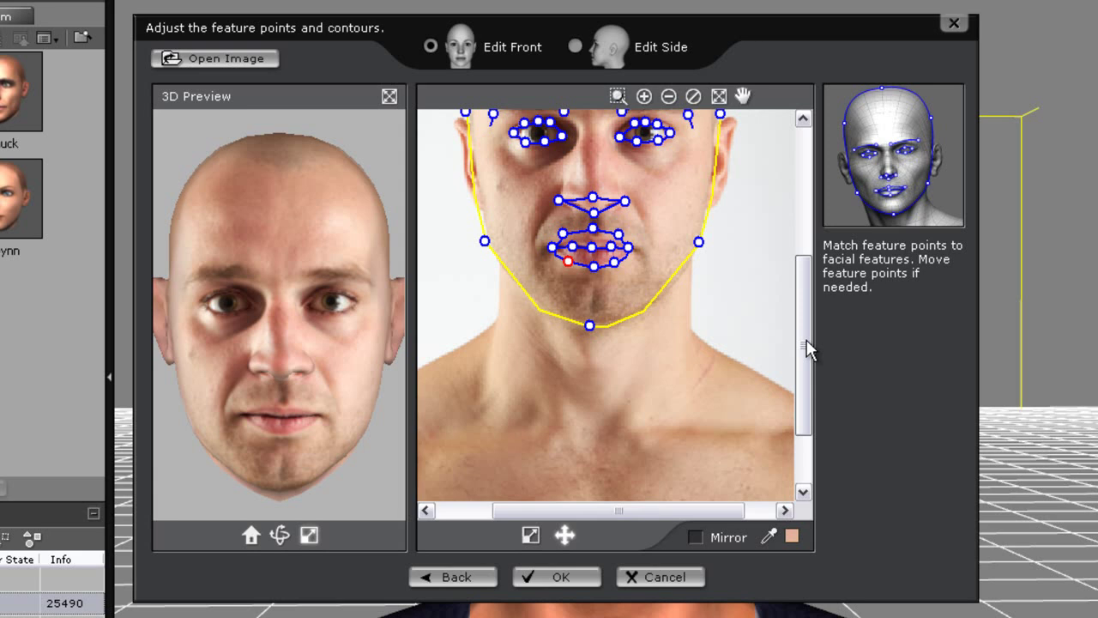
pyautogui.moveTo(806, 343); pyautogui.dragTo(806, 270)
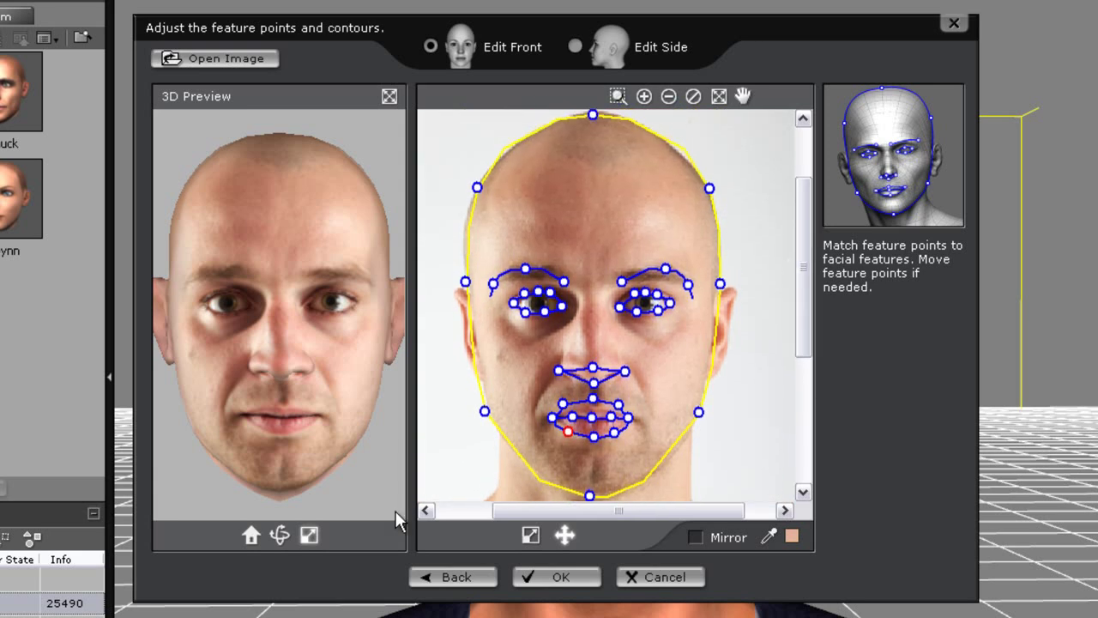
pyautogui.click(485, 412)
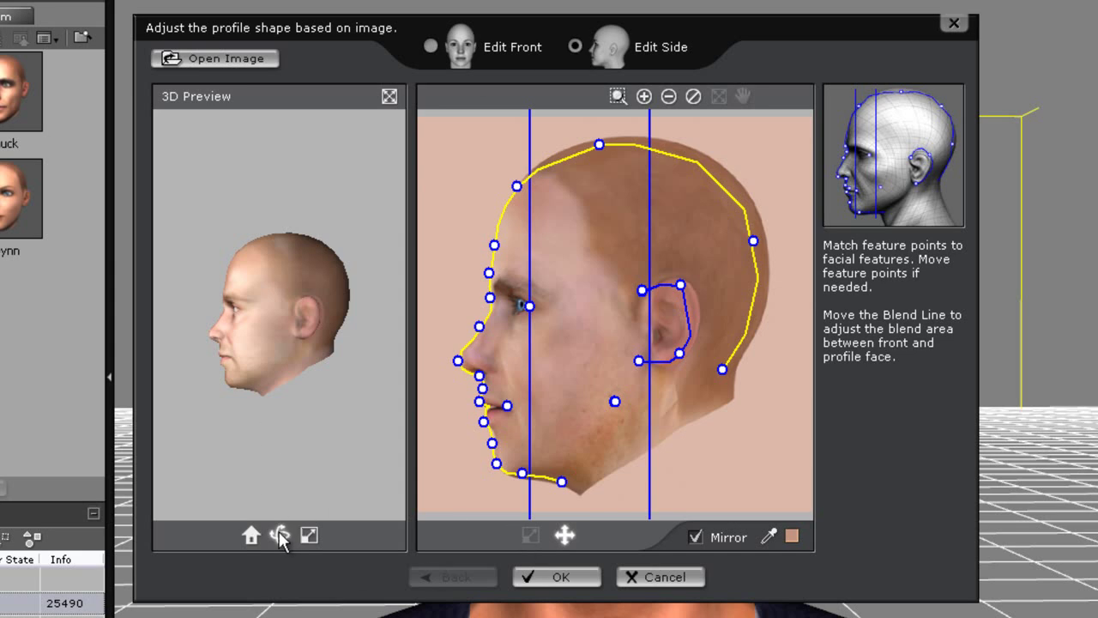
# Discard the side-face changes and load Ferdinand poses 02 0016flip as the side photo
pyautogui.moveTo(309, 536); pyautogui.dragTo(307, 436)
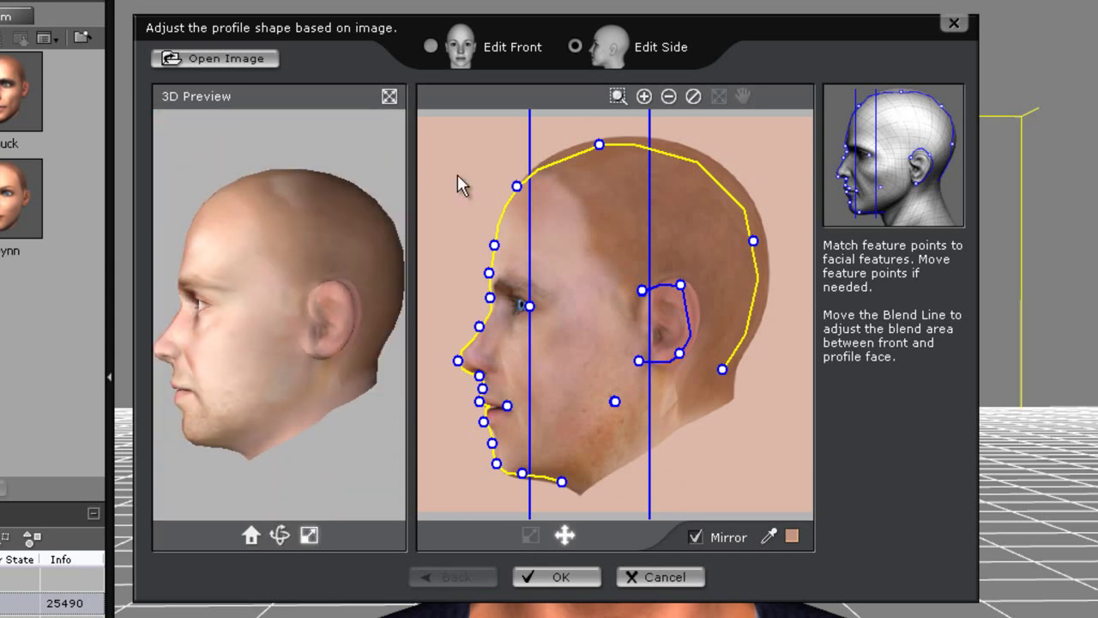
pyautogui.click(228, 57)
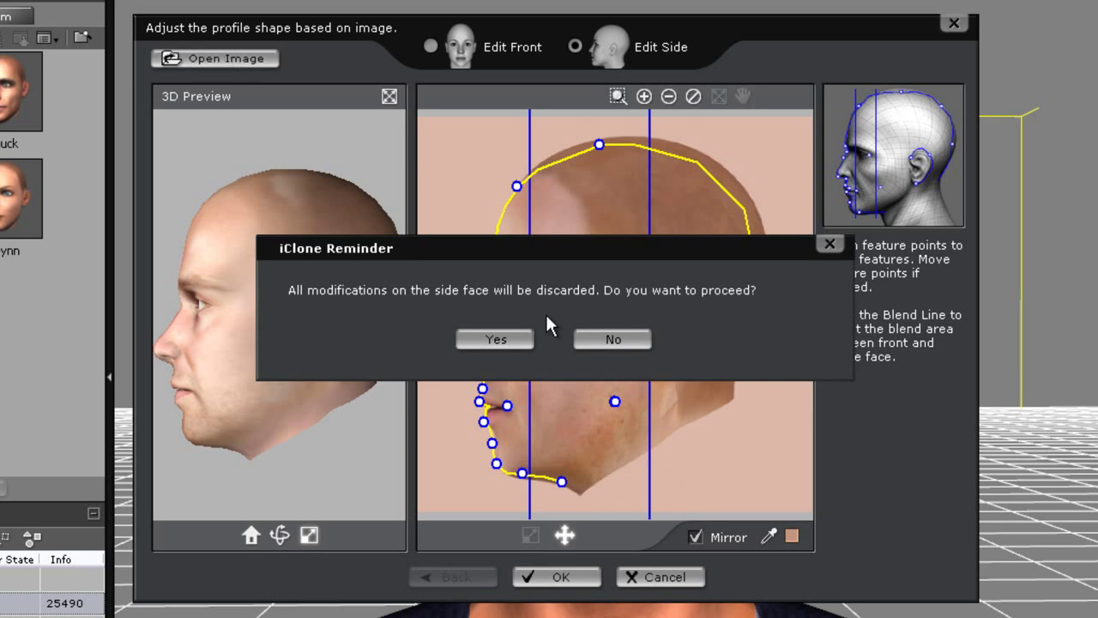
pyautogui.click(508, 338)
pyautogui.click(722, 93)
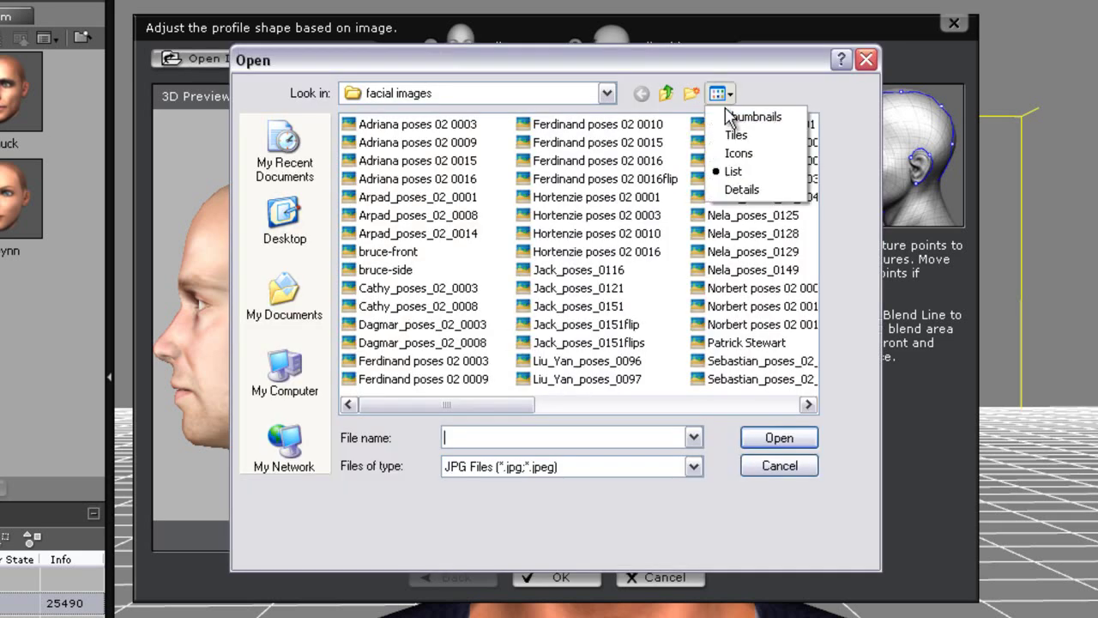
pyautogui.click(734, 116)
pyautogui.moveTo(807, 143); pyautogui.dragTo(810, 216)
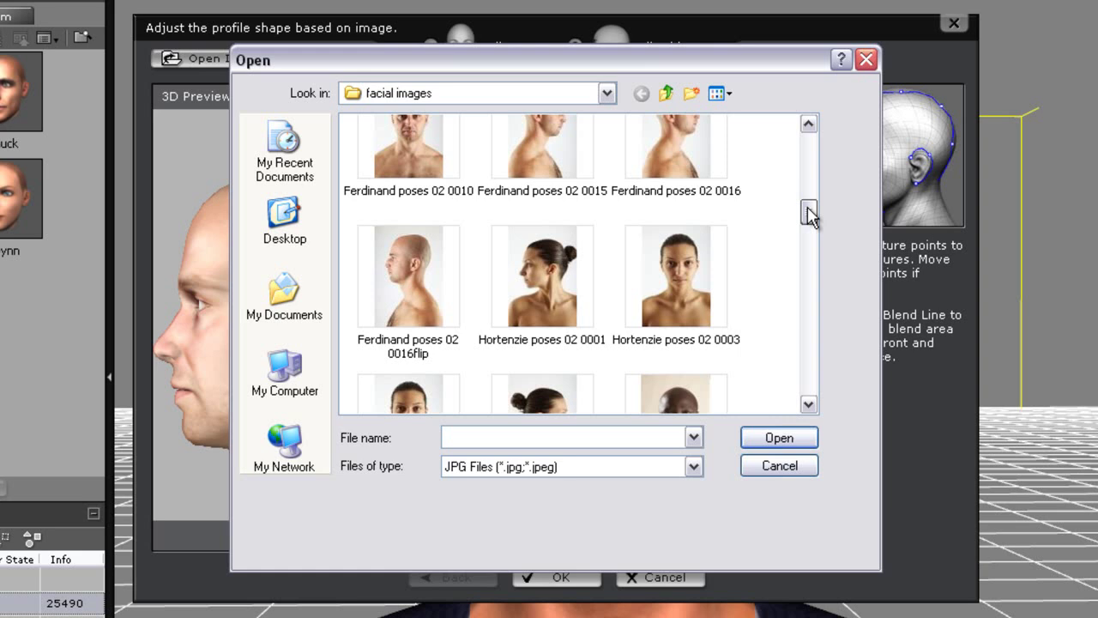
pyautogui.click(420, 272)
pyautogui.click(780, 438)
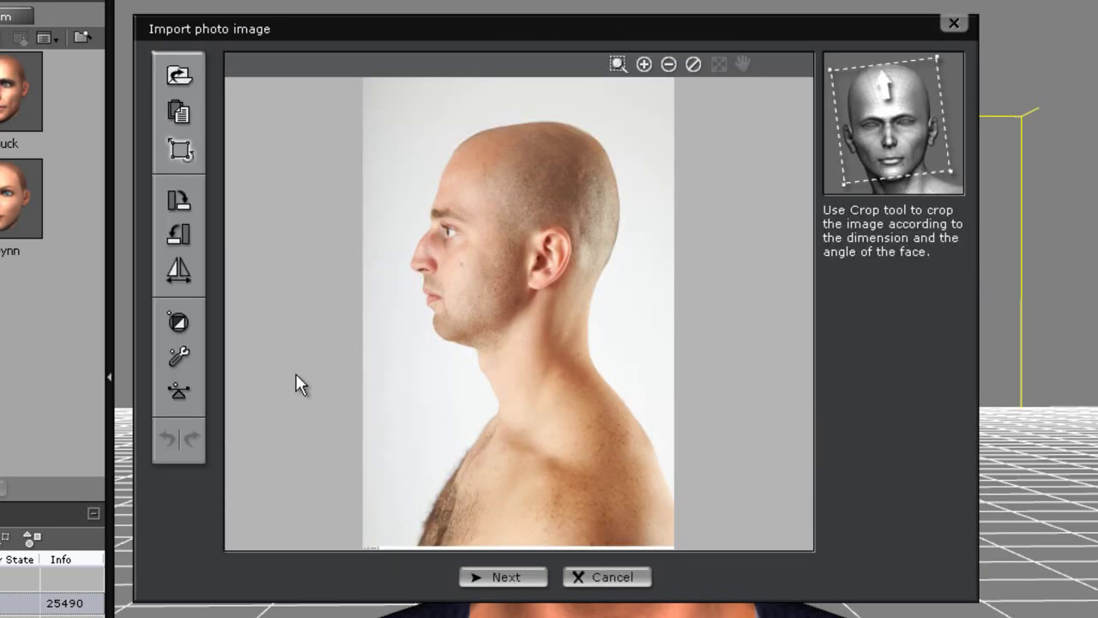
# Move, rotate and shrink the outline box onto the profile head, then advance to feature points
pyautogui.click(532, 581)
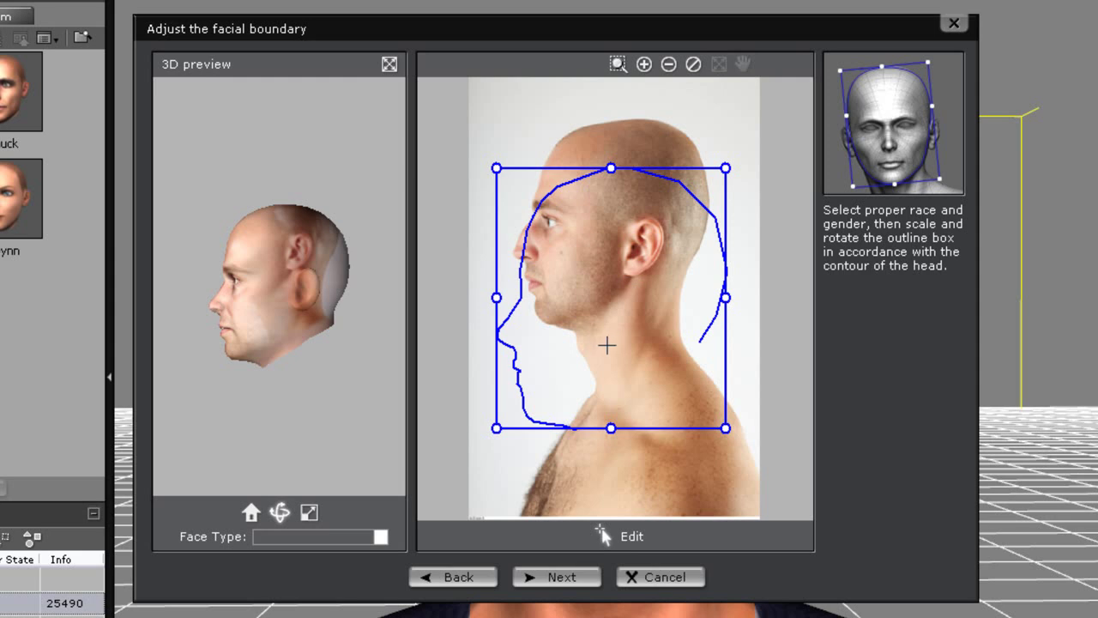
pyautogui.moveTo(606, 343); pyautogui.dragTo(614, 294)
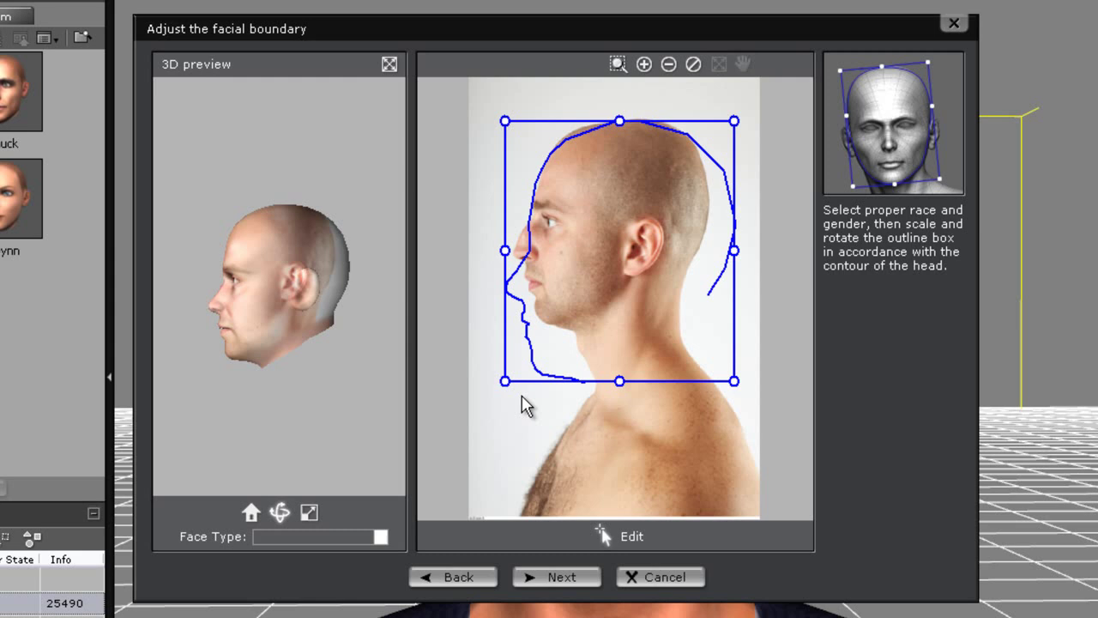
pyautogui.moveTo(507, 375); pyautogui.dragTo(509, 373)
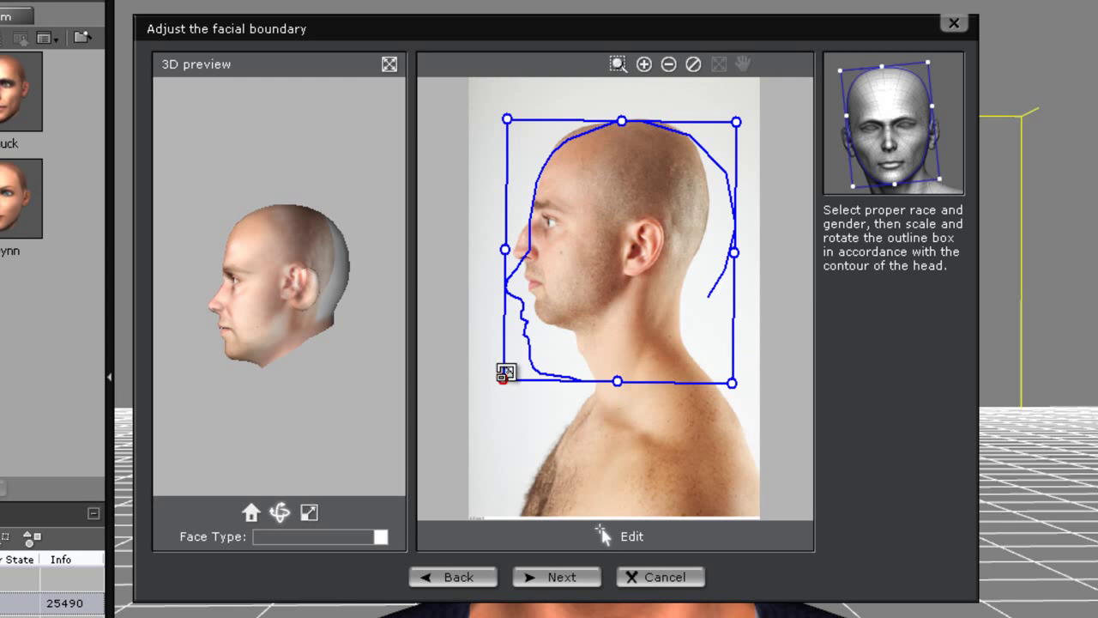
pyautogui.moveTo(503, 378); pyautogui.dragTo(533, 323)
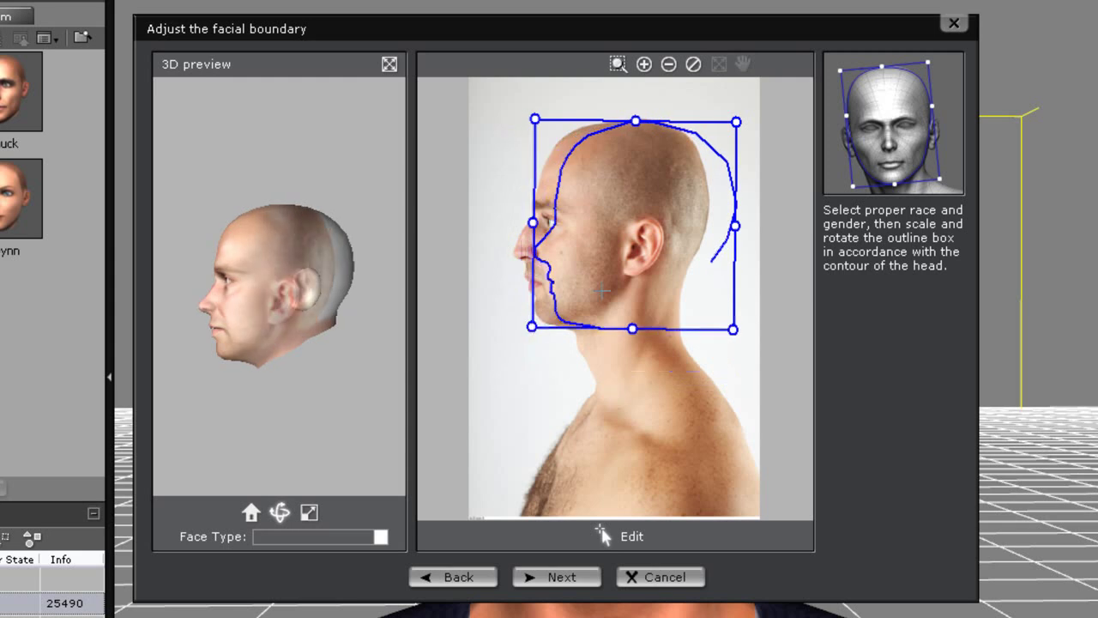
pyautogui.moveTo(619, 275); pyautogui.dragTo(593, 274)
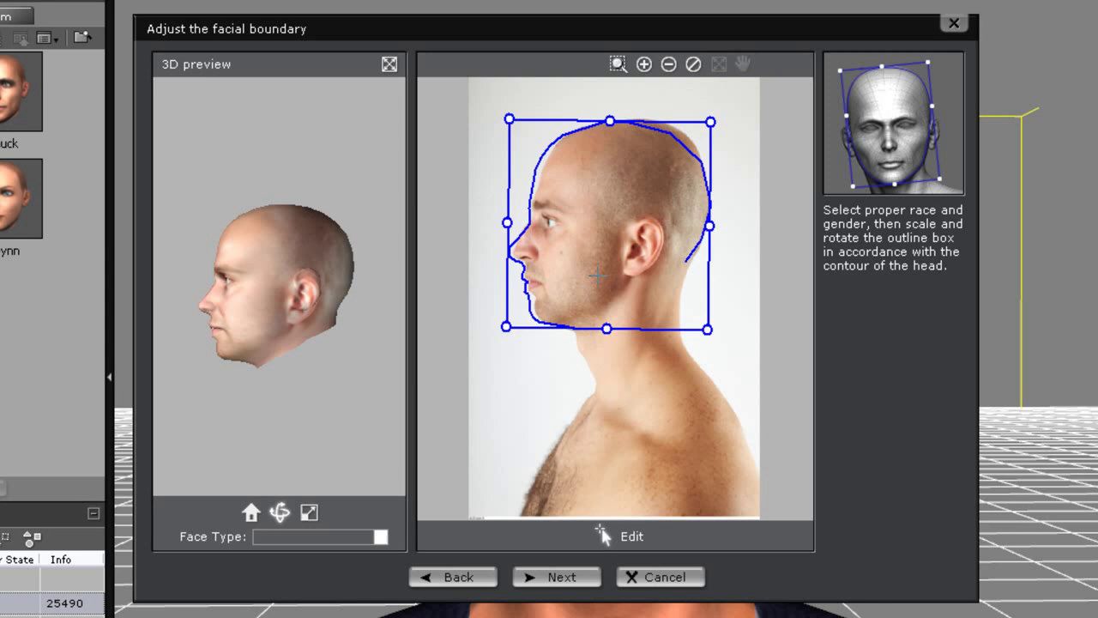
pyautogui.scroll(5, 340, 286)
pyautogui.scroll(-5, 340, 291)
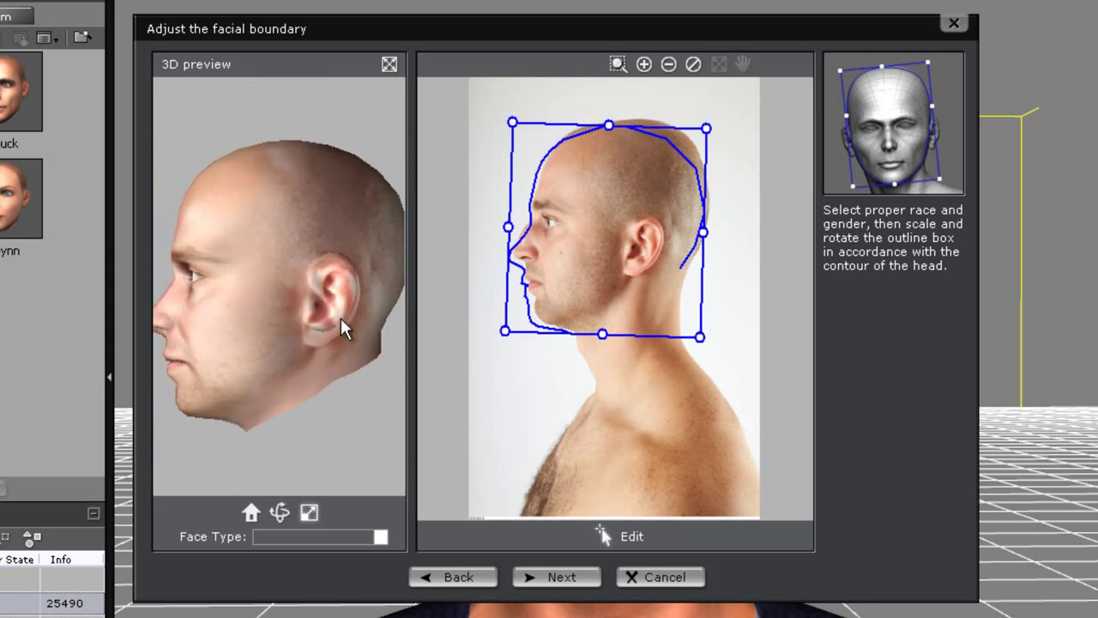
pyautogui.click(553, 577)
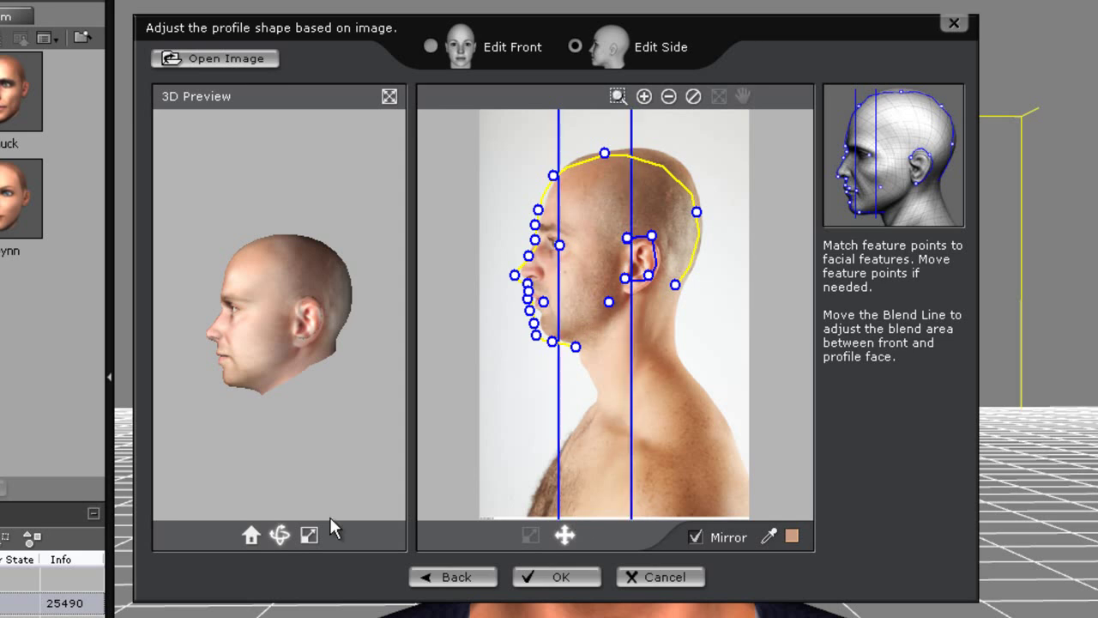
# Rotate the 3D preview, drag the rear blend line toward the ear, and zoom the photo onto the ear
pyautogui.moveTo(310, 533); pyautogui.dragTo(320, 336)
pyautogui.click(281, 536)
pyautogui.moveTo(321, 270); pyautogui.dragTo(320, 361)
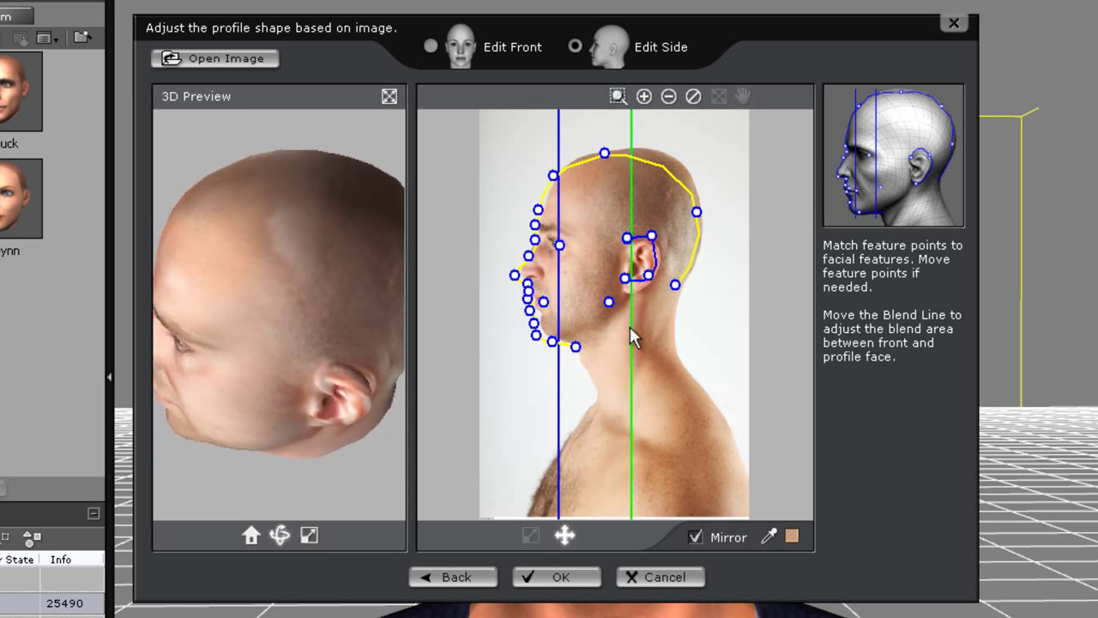
pyautogui.moveTo(633, 335); pyautogui.dragTo(572, 368)
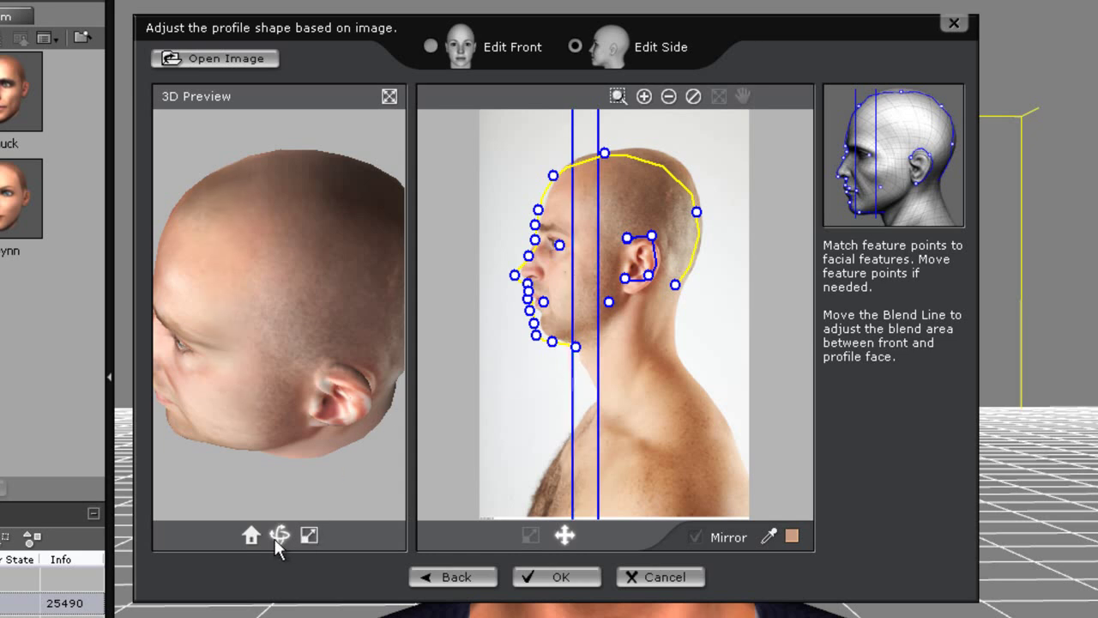
pyautogui.moveTo(280, 484); pyautogui.dragTo(298, 182)
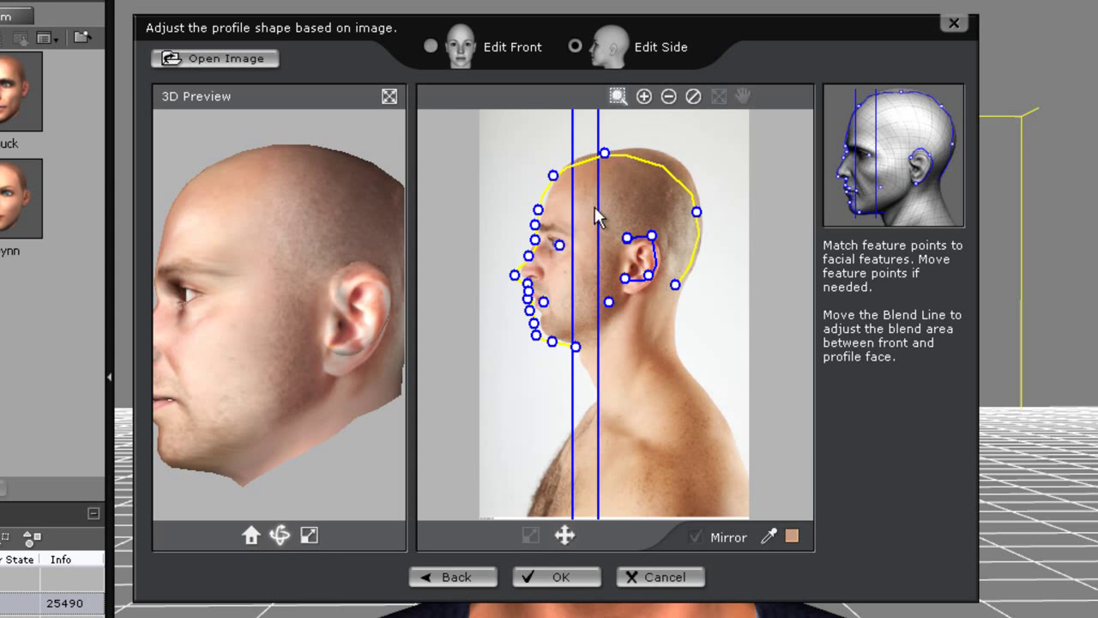
pyautogui.moveTo(631, 238); pyautogui.dragTo(707, 326)
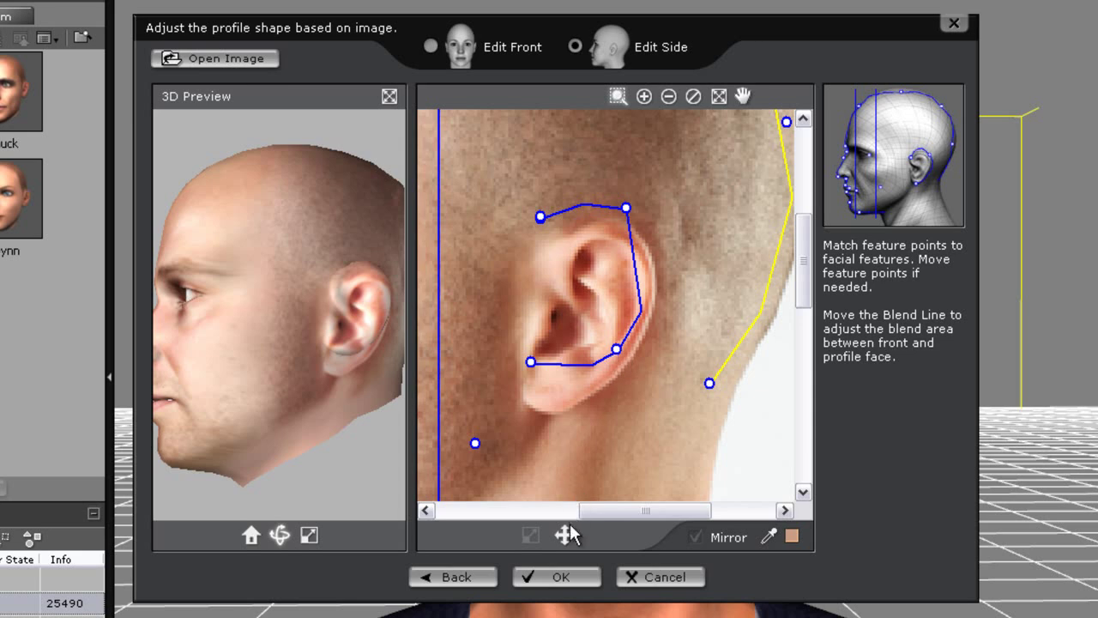
# Place the ear points along the rim, top edge and earlobe of the profile ear
pyautogui.moveTo(616, 350); pyautogui.dragTo(621, 363)
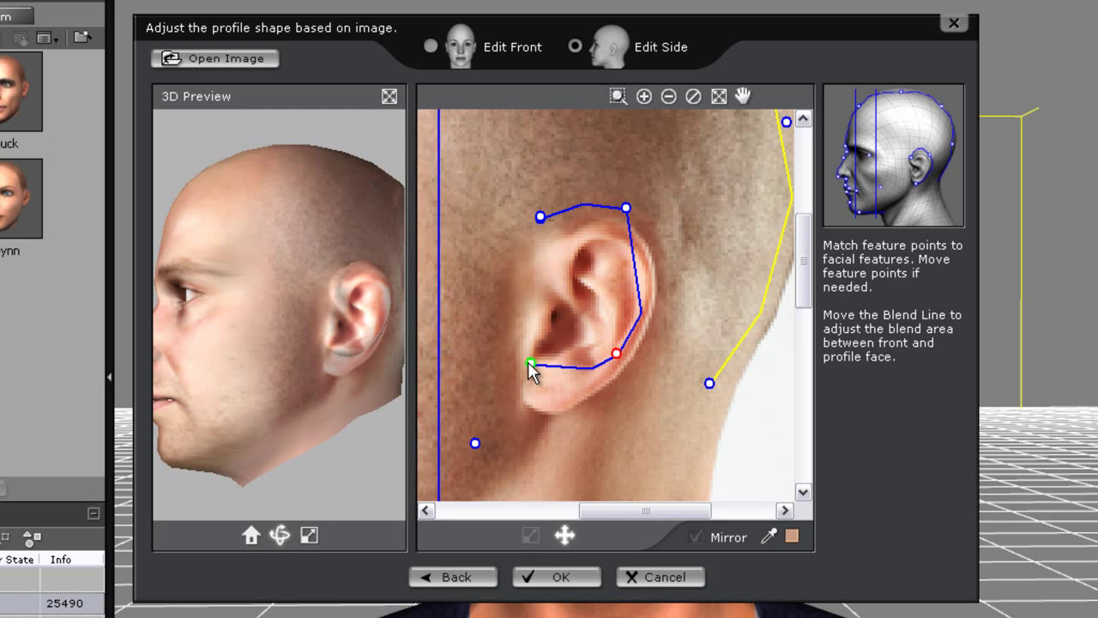
pyautogui.moveTo(529, 363); pyautogui.dragTo(536, 381)
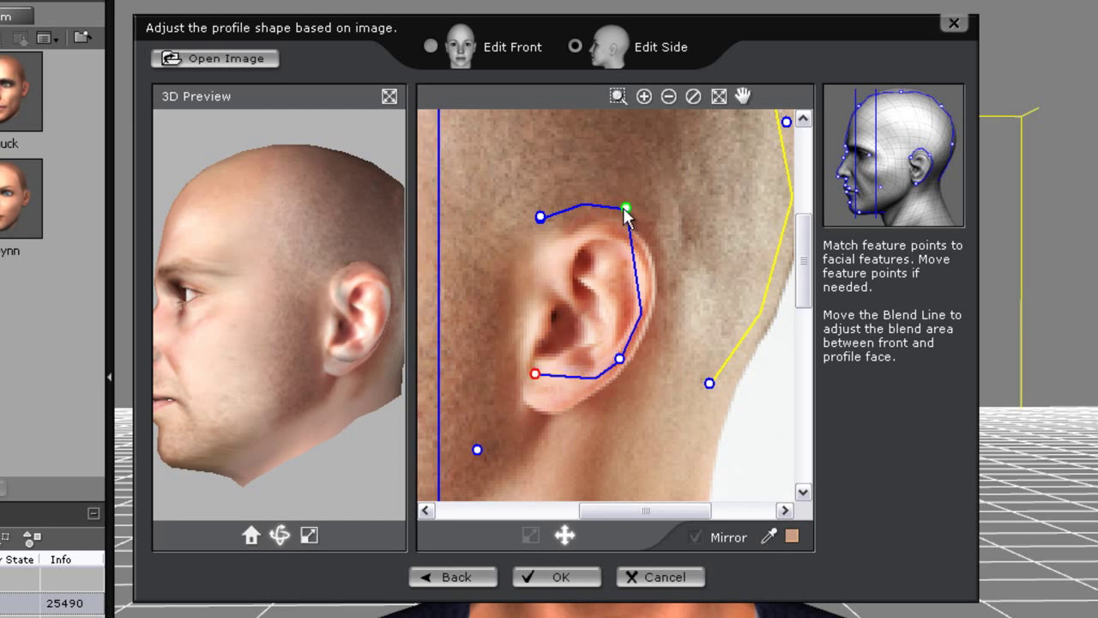
pyautogui.moveTo(624, 210); pyautogui.dragTo(647, 255)
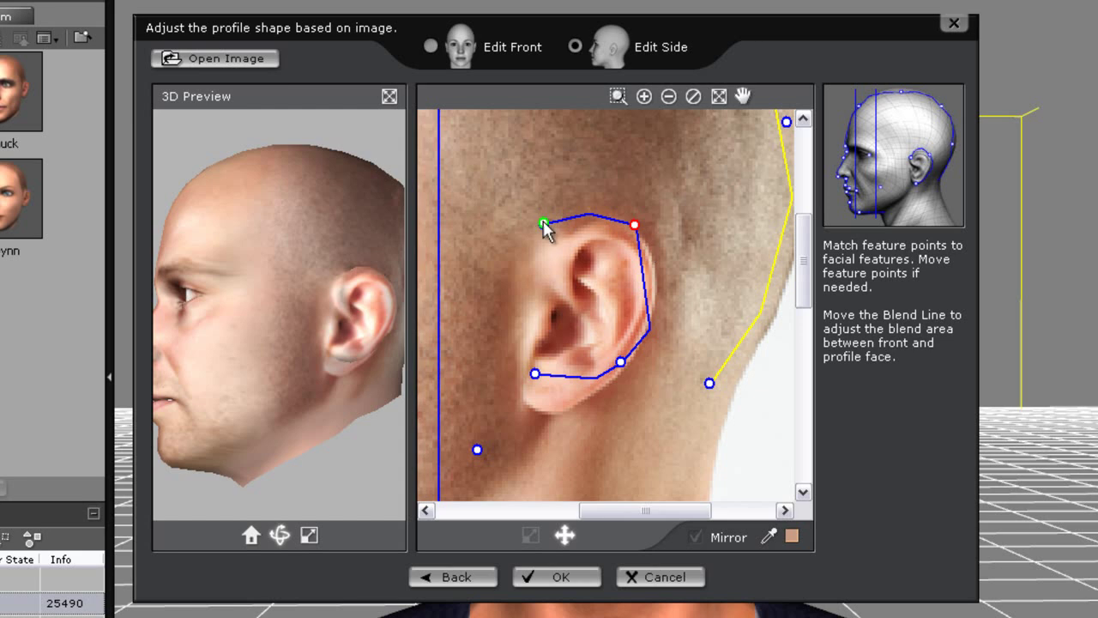
pyautogui.moveTo(543, 221); pyautogui.dragTo(552, 232)
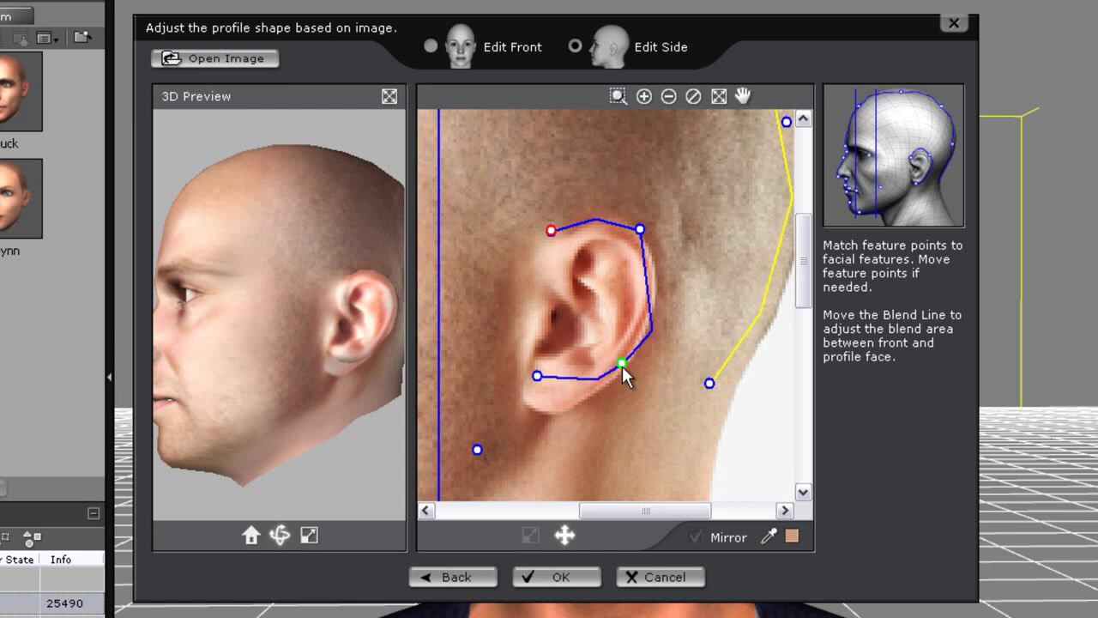
pyautogui.moveTo(270, 441); pyautogui.dragTo(456, 455)
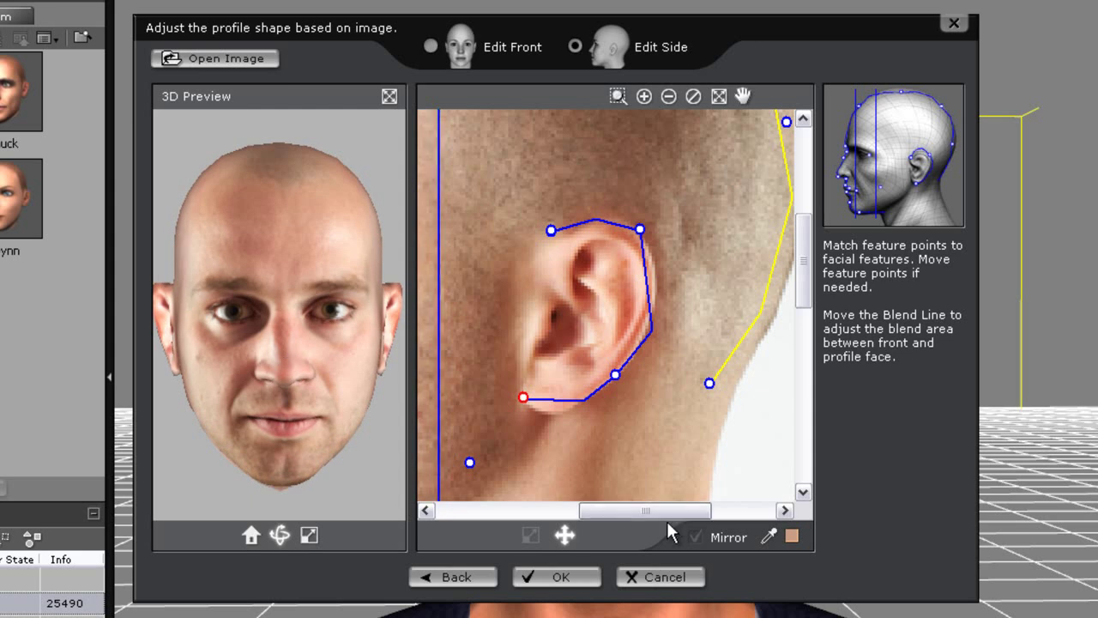
# Confirm generating the facial model and save it as the face file 'facial'
pyautogui.click(560, 577)
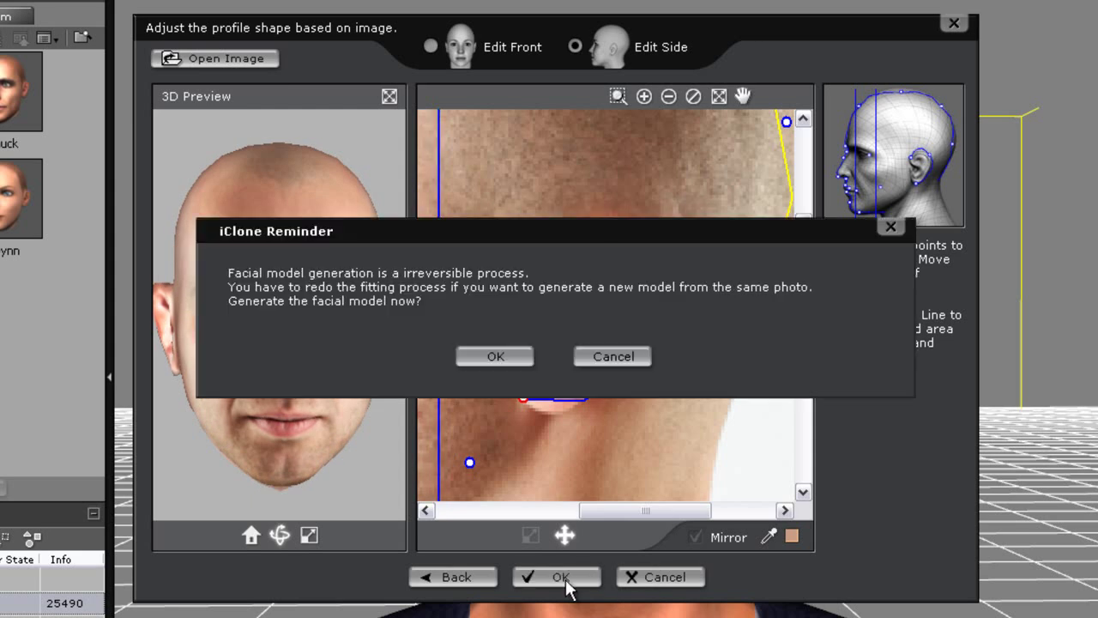
pyautogui.click(498, 357)
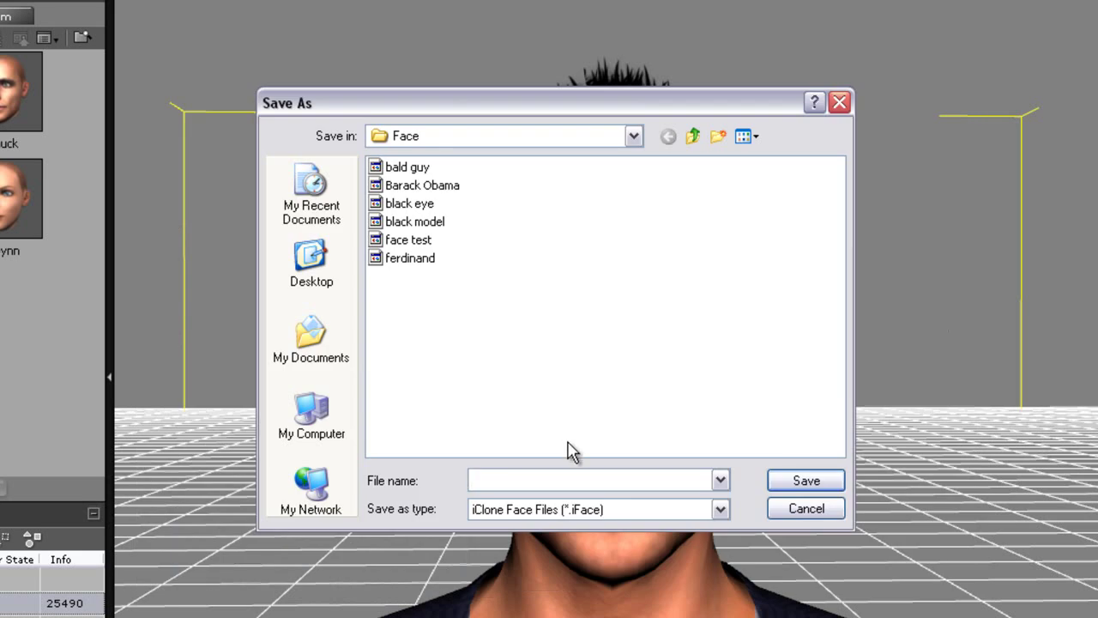
pyautogui.write('facial model')
pyautogui.click(798, 480)
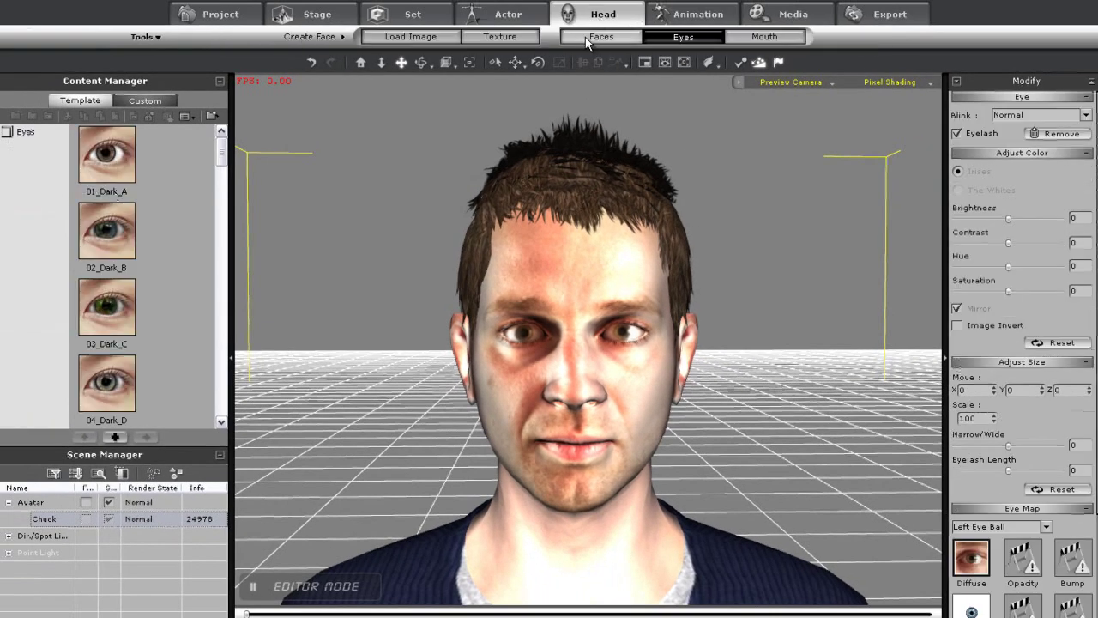
# Apply 02_Dark_B eyes, darken both eye whites, and tint the irises (brightness 3, hue -21)
pyautogui.doubleClick(103, 234)
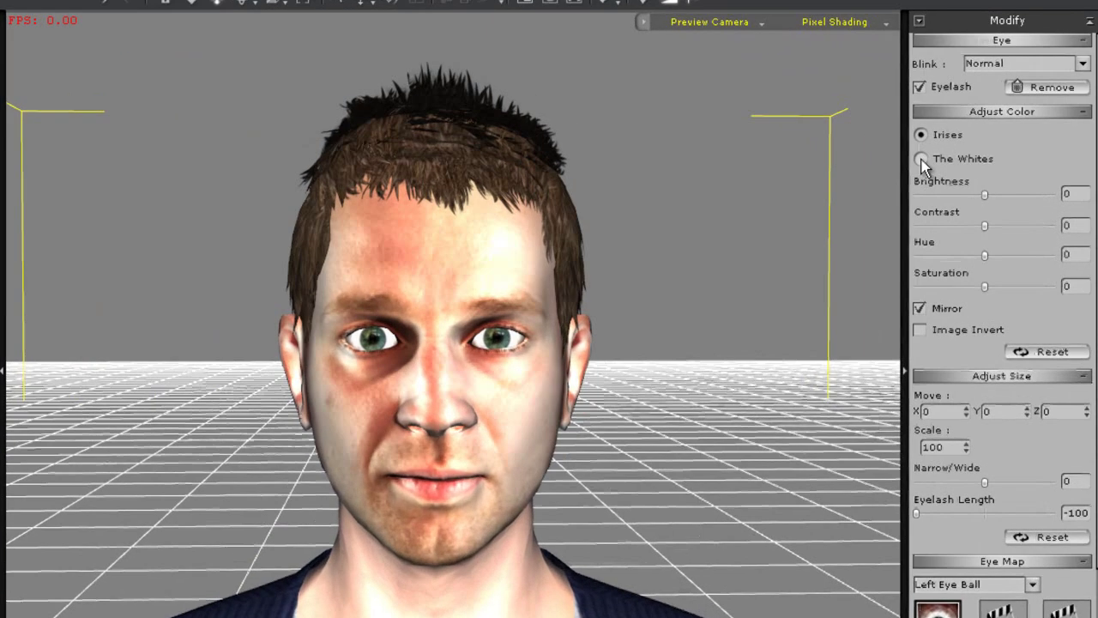
pyautogui.click(958, 190)
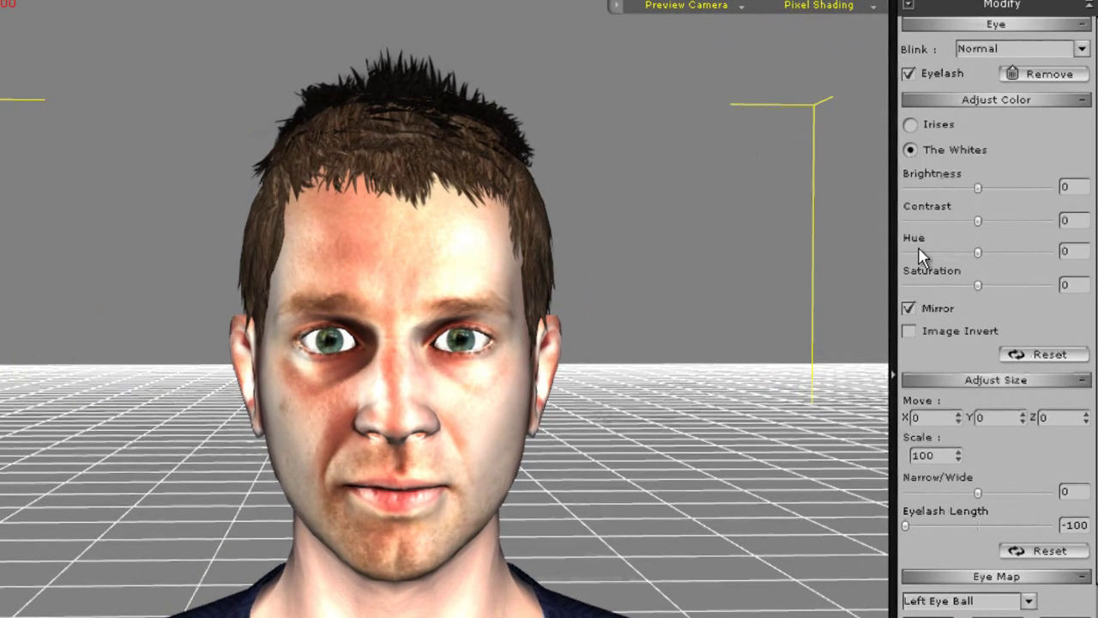
pyautogui.click(908, 309)
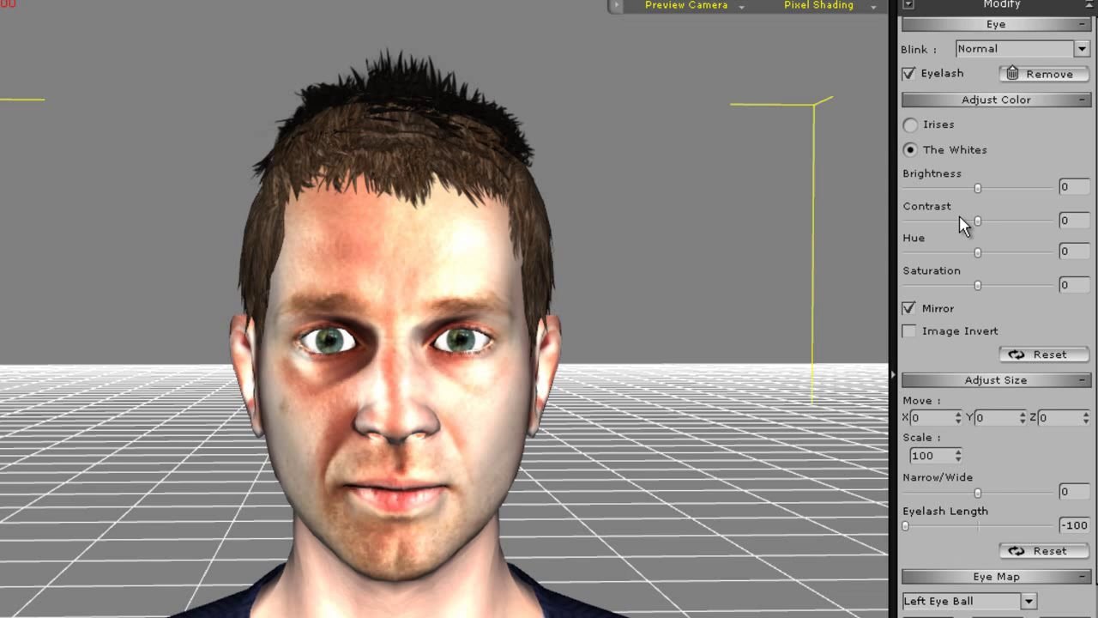
pyautogui.moveTo(977, 187); pyautogui.dragTo(941, 187)
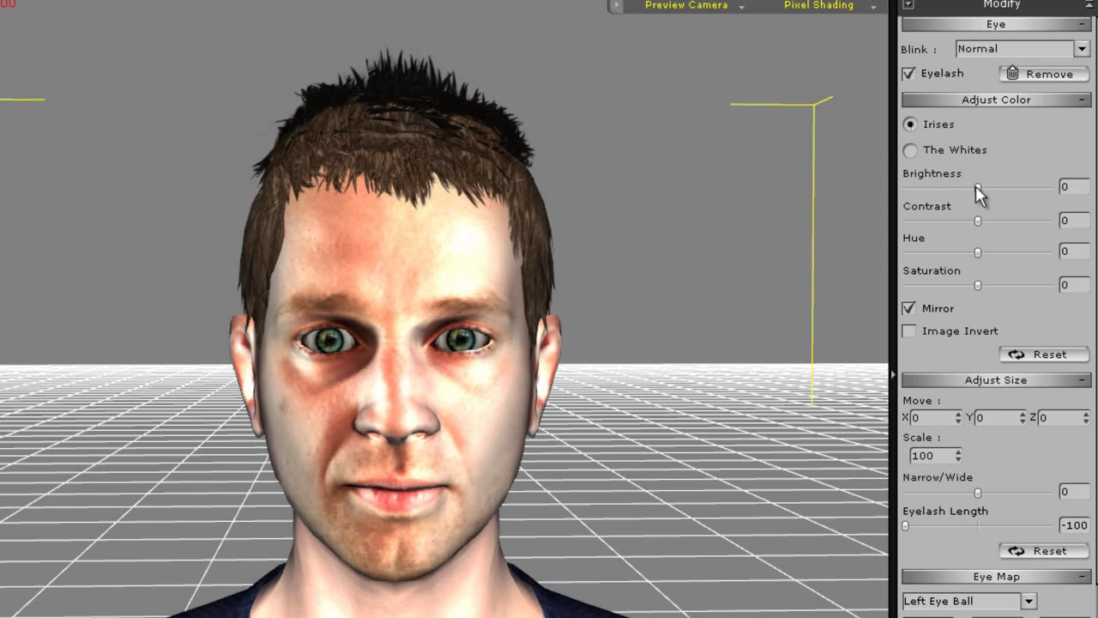
pyautogui.moveTo(978, 187); pyautogui.dragTo(980, 187)
pyautogui.moveTo(980, 251); pyautogui.dragTo(987, 285)
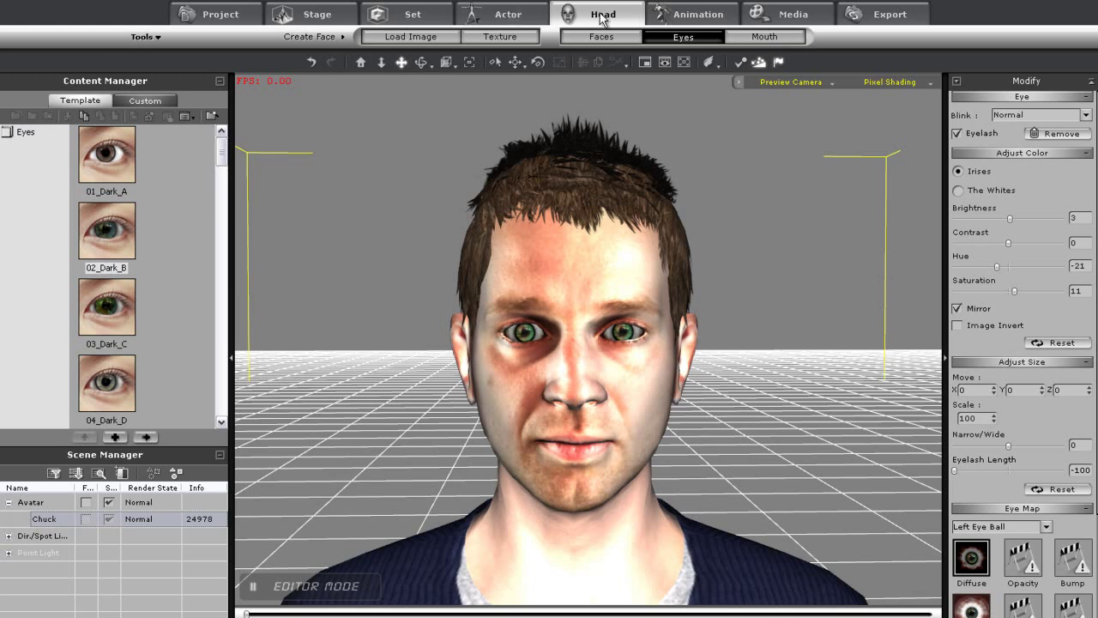
pyautogui.click(518, 13)
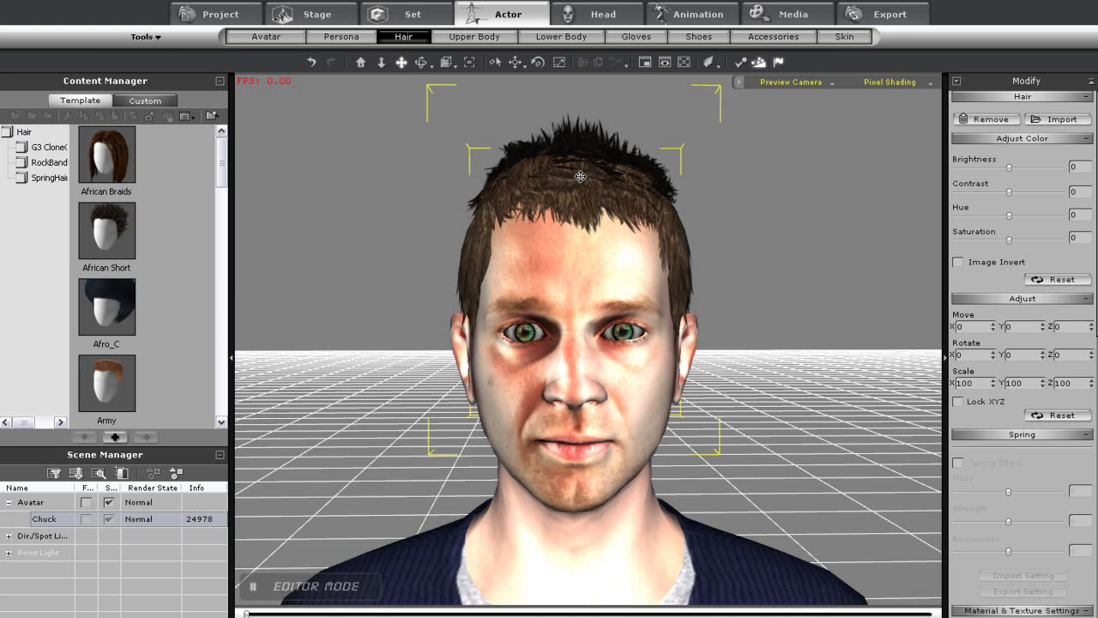
# Delete the hair to leave the head bald, then rotate the scene light so the face is brightly lit
pyautogui.press('Delete')
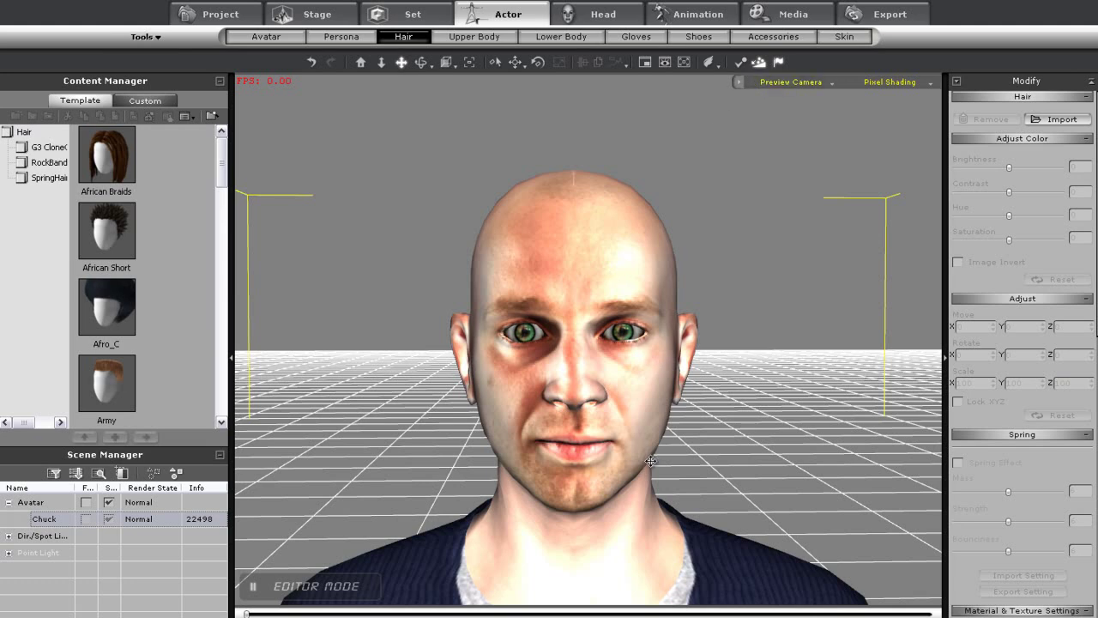
pyautogui.moveTo(680, 450); pyautogui.dragTo(399, 451, button='right')
pyautogui.press('e')
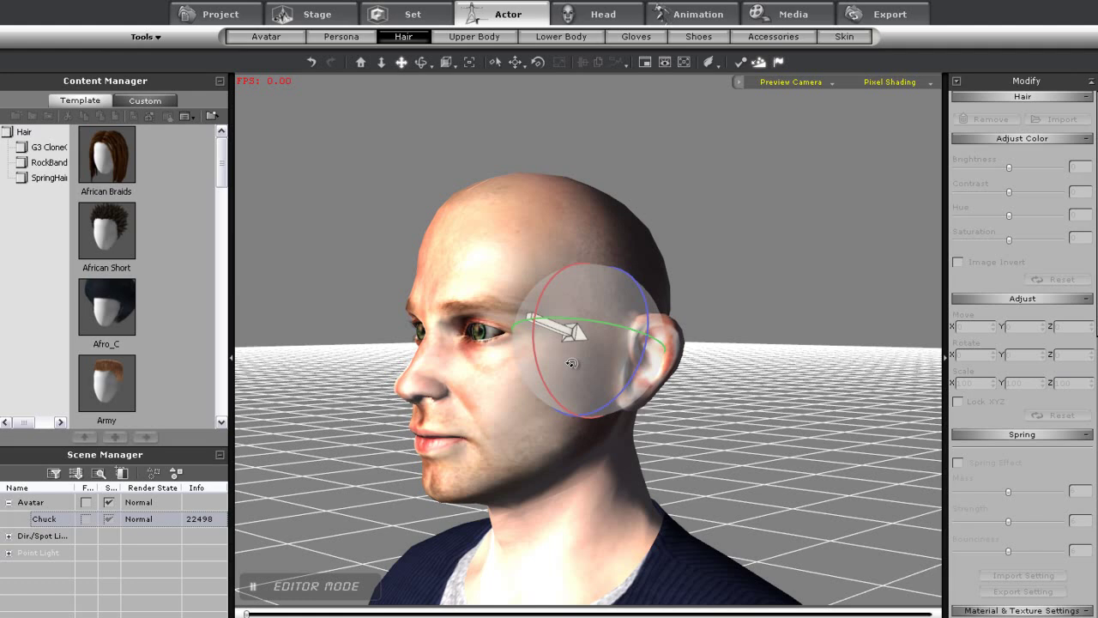
pyautogui.moveTo(571, 326)
pyautogui.mouseDown()
pyautogui.moveTo(590, 334)
pyautogui.moveTo(569, 314)
pyautogui.moveTo(619, 313)
pyautogui.moveTo(631, 288)
pyautogui.moveTo(654, 290)
pyautogui.mouseUp()
pyautogui.press('w')
pyautogui.press('e')
pyautogui.press('w')
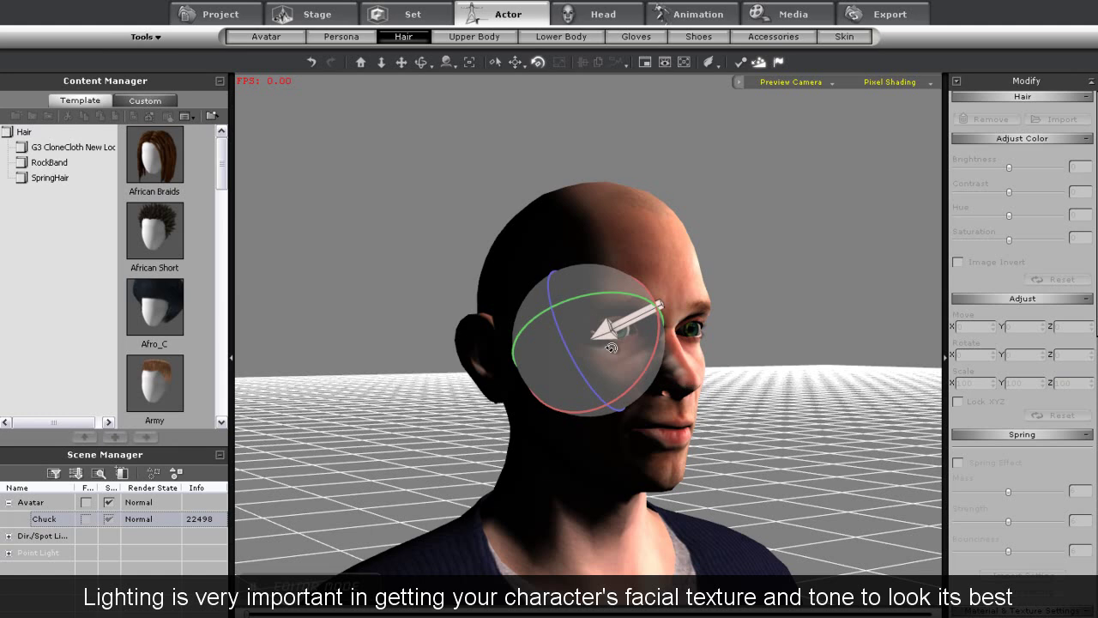
pyautogui.moveTo(610, 348); pyautogui.dragTo(527, 344)
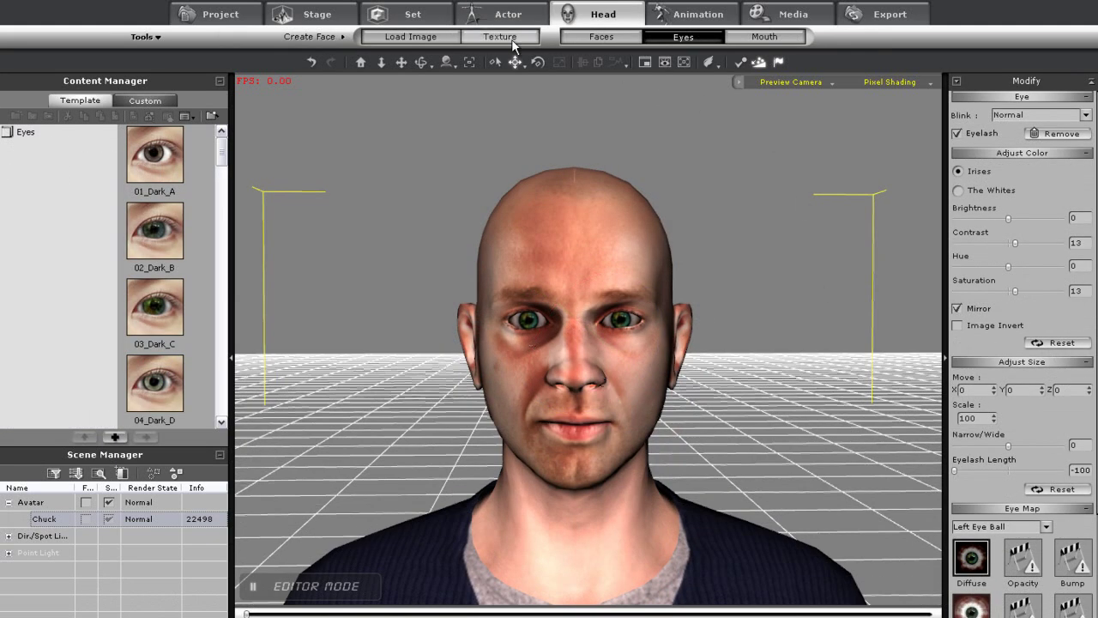
# Send the face's Diffuse texture map from Head > Faces > Texture to Photoshop for editing
pyautogui.click(601, 37)
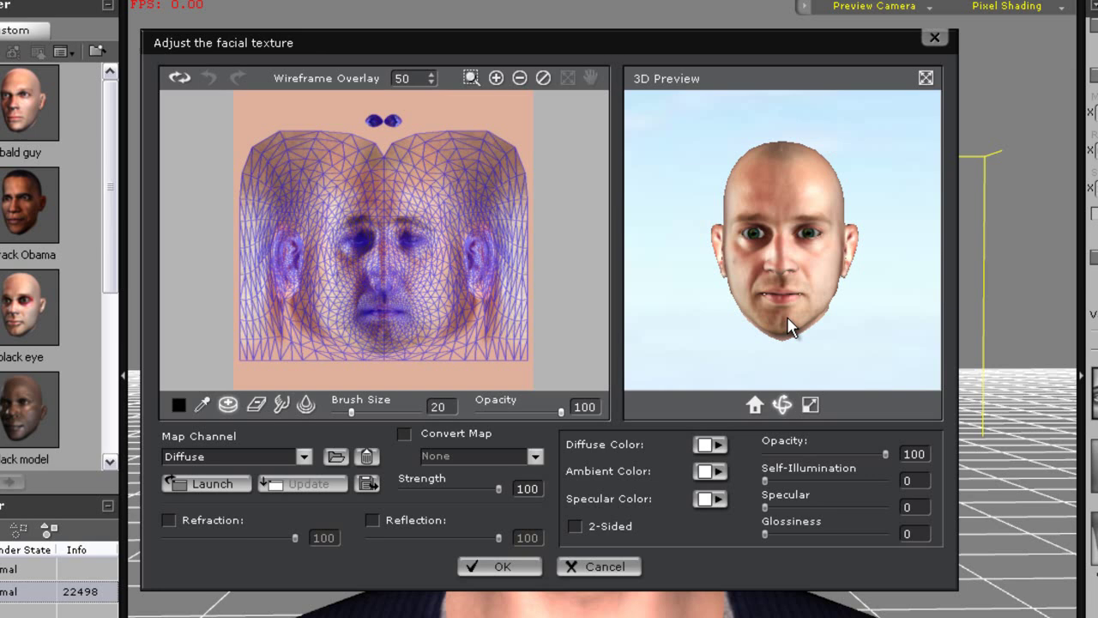
pyautogui.click(812, 405)
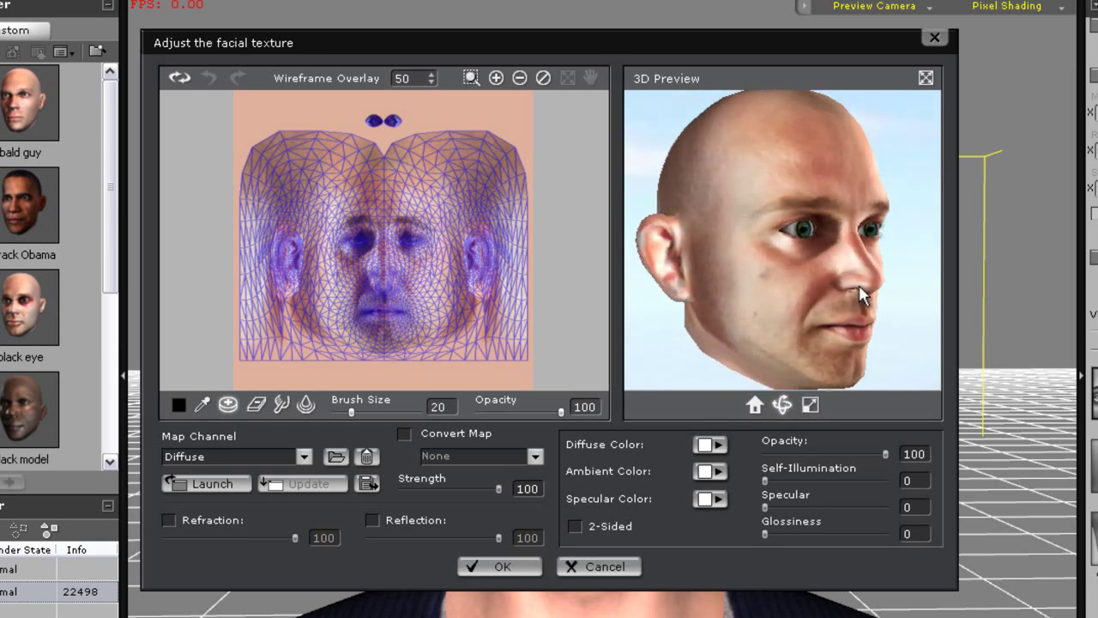
pyautogui.moveTo(776, 294)
pyautogui.mouseDown()
pyautogui.moveTo(907, 306)
pyautogui.moveTo(748, 291)
pyautogui.moveTo(701, 297)
pyautogui.moveTo(790, 293)
pyautogui.mouseUp()
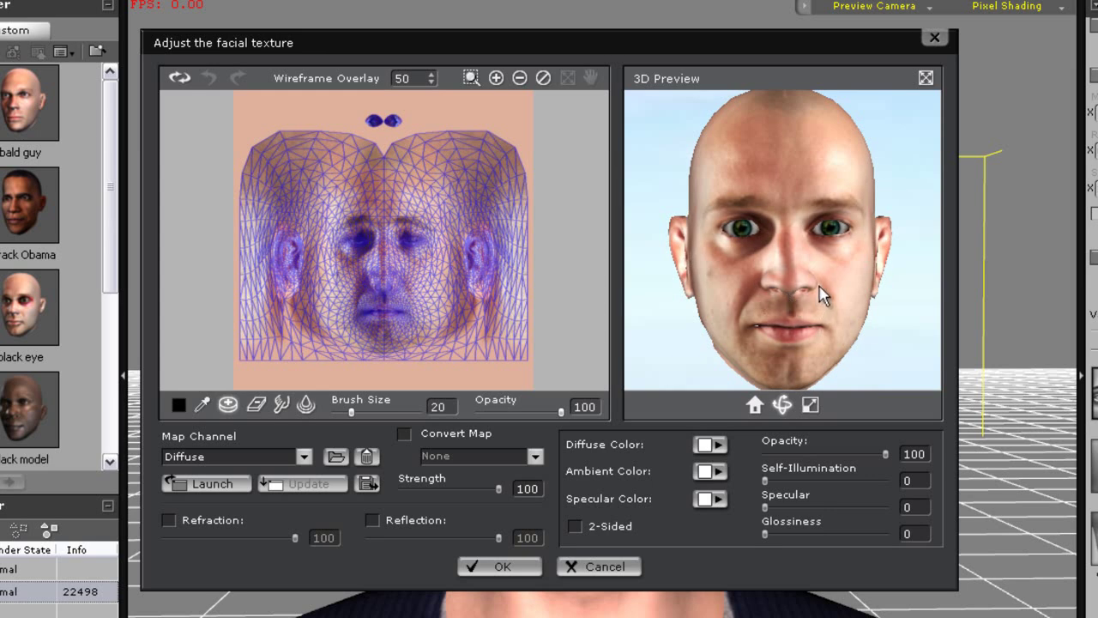
pyautogui.click(306, 456)
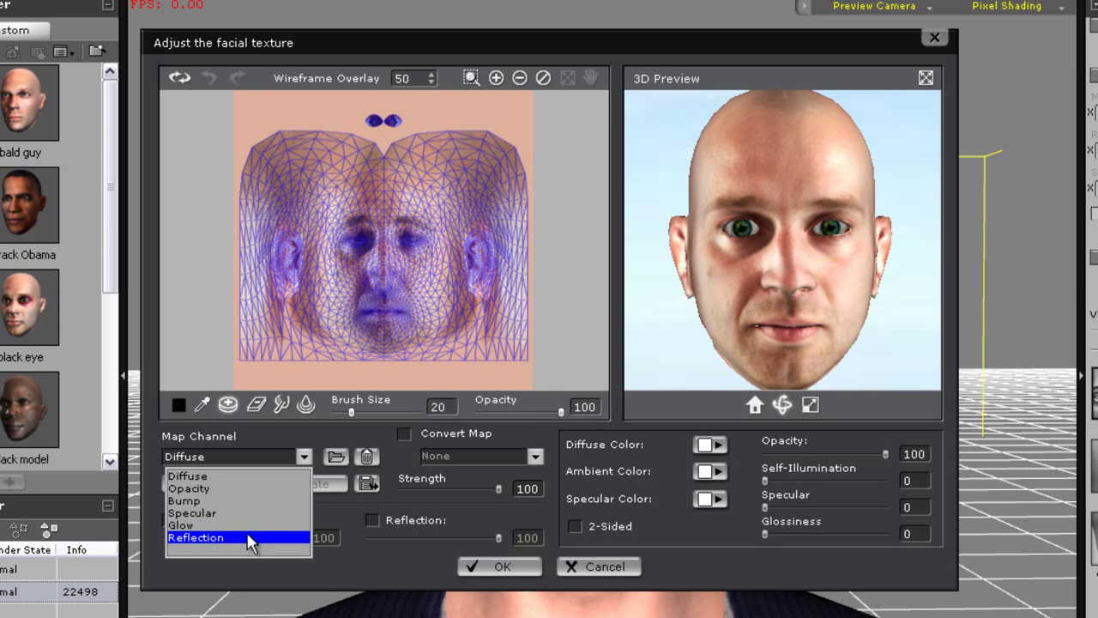
pyautogui.click(288, 432)
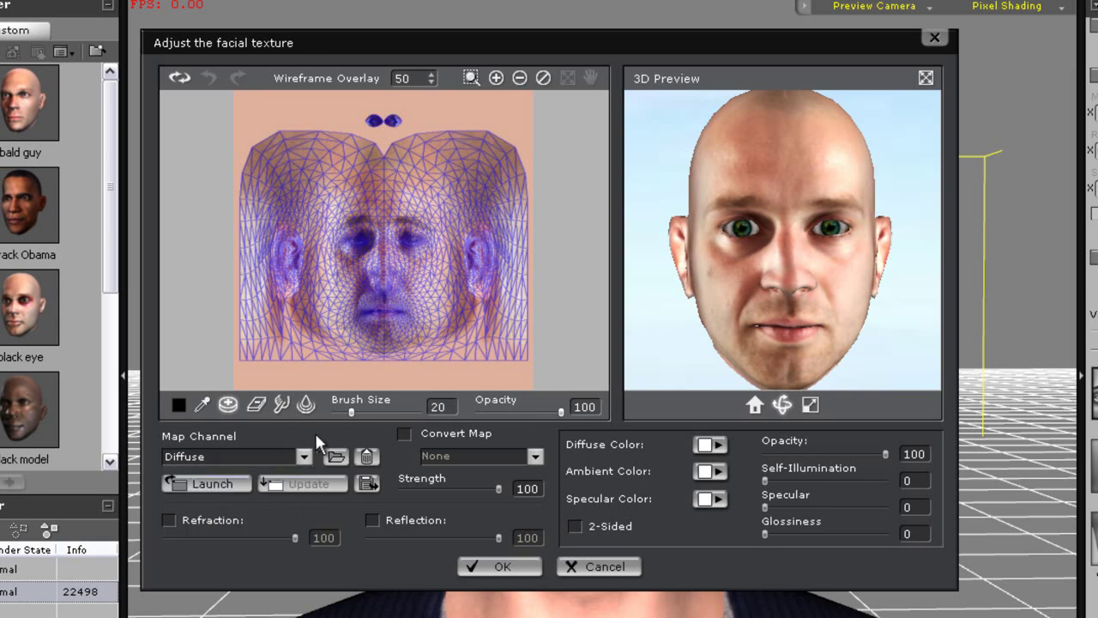
pyautogui.click(222, 487)
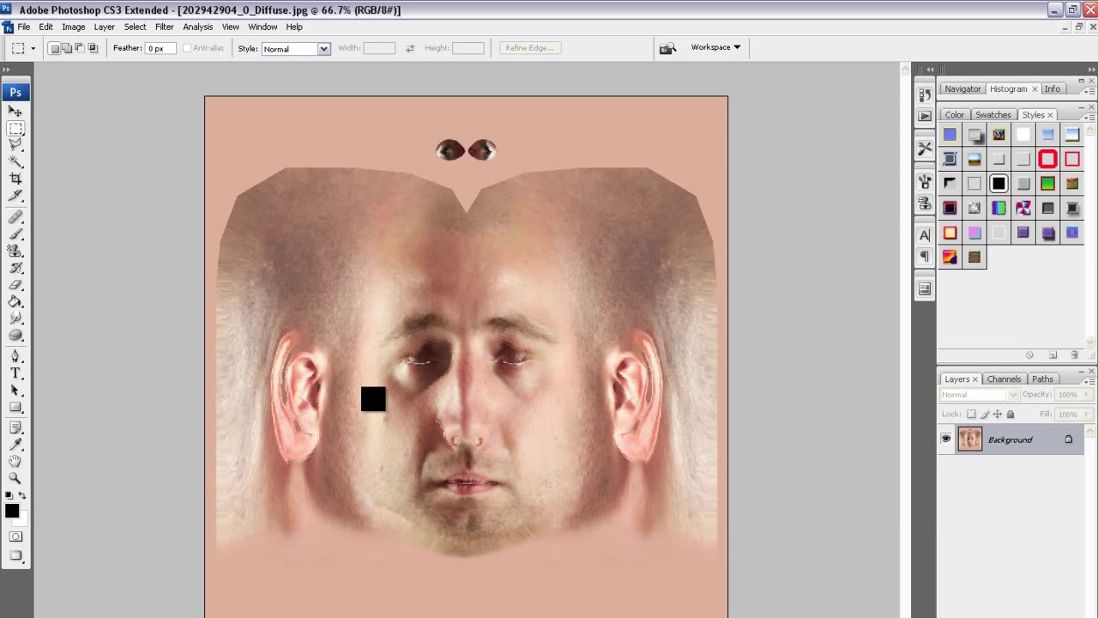
# Zoom the texture to 200% and smudge the dark shading around the left eye
pyautogui.hotkey('ctrl', '+')
pyautogui.hotkey('ctrl', '+')
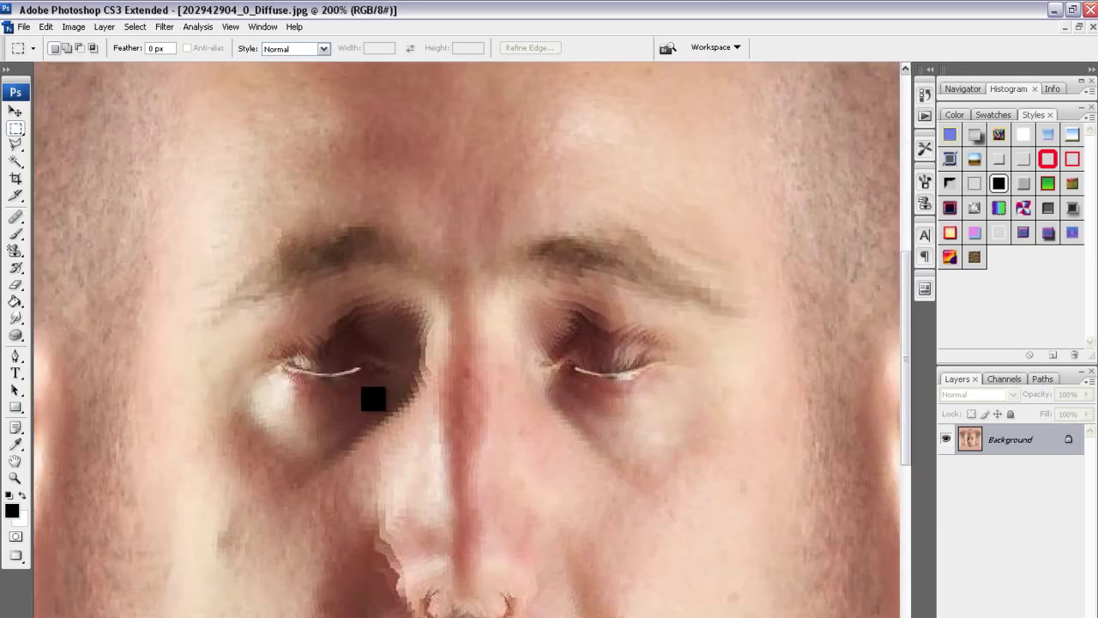
pyautogui.click(15, 318)
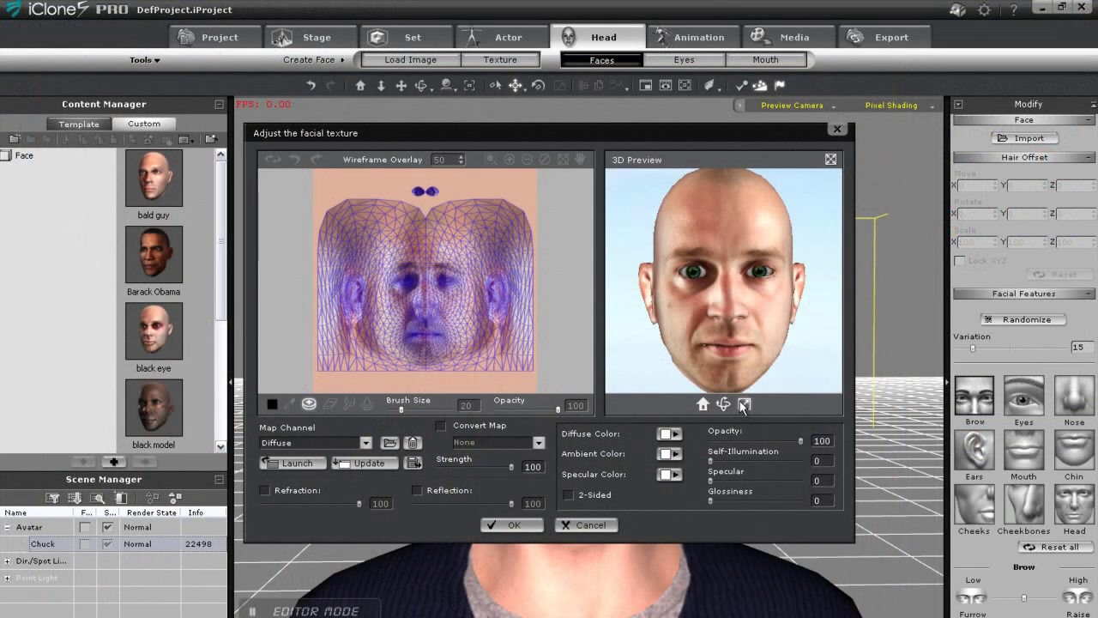
pyautogui.moveTo(743, 403); pyautogui.dragTo(745, 326)
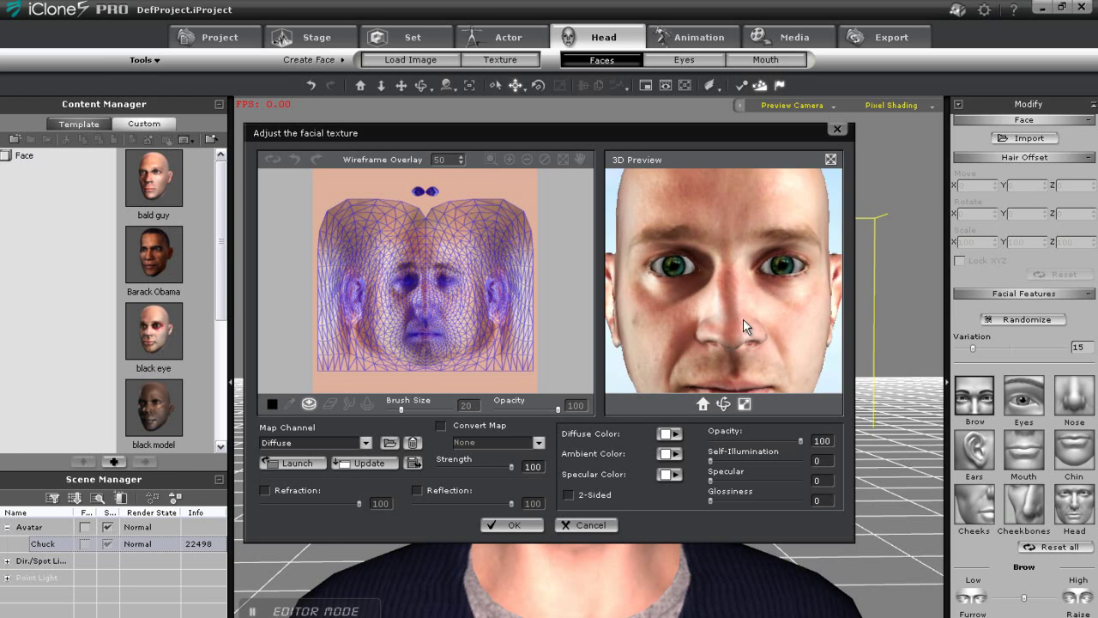
# Update the facial texture preview with the smudged texture and turn the head to check it
pyautogui.click(355, 464)
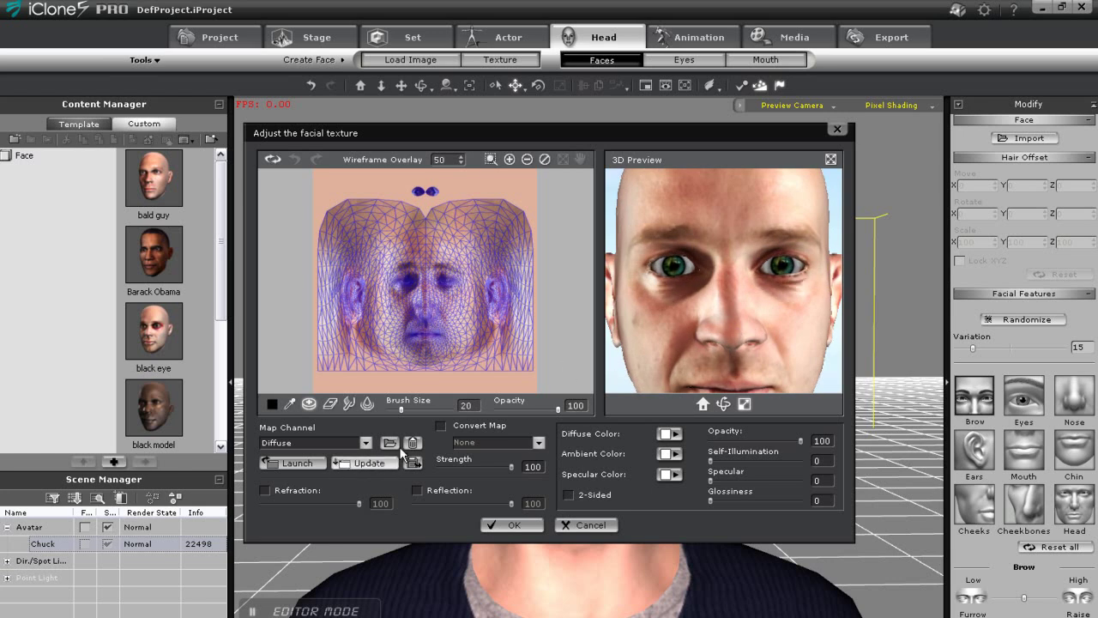
pyautogui.moveTo(727, 403); pyautogui.dragTo(779, 310)
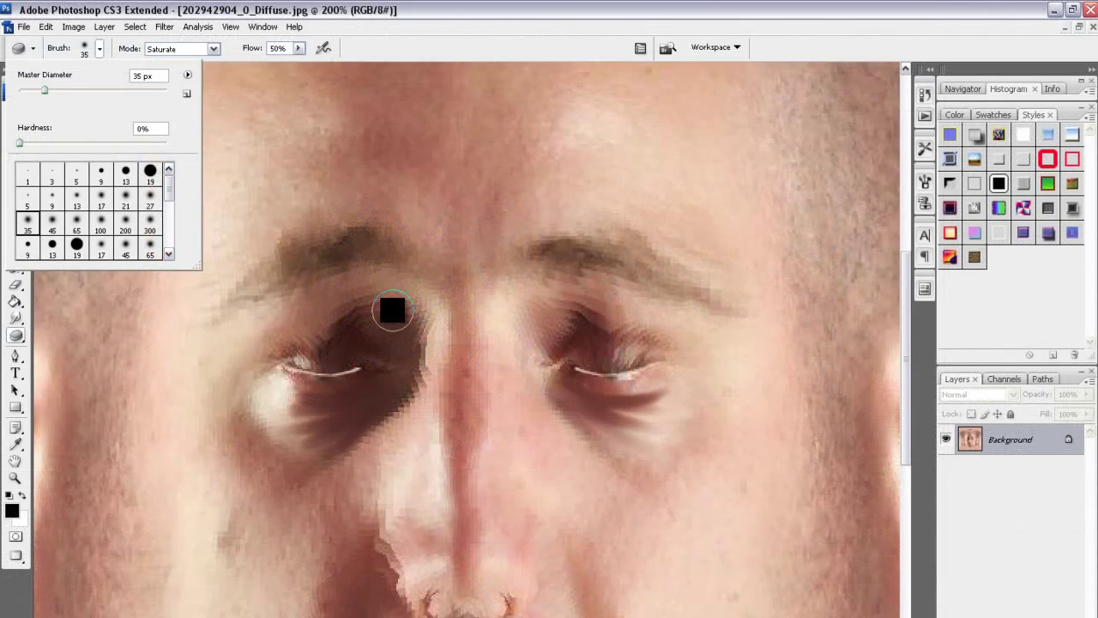
# Saturate the skin above the eye red-orange with the sponge and set up a 27 px soft Darken-mode brush
pyautogui.click(375, 301)
pyautogui.moveTo(375, 301)
pyautogui.mouseDown()
pyautogui.moveTo(326, 289)
pyautogui.moveTo(287, 309)
pyautogui.moveTo(322, 316)
pyautogui.moveTo(316, 332)
pyautogui.moveTo(280, 308)
pyautogui.moveTo(258, 316)
pyautogui.moveTo(246, 363)
pyautogui.moveTo(279, 389)
pyautogui.moveTo(341, 390)
pyautogui.moveTo(306, 399)
pyautogui.moveTo(350, 400)
pyautogui.moveTo(401, 362)
pyautogui.moveTo(382, 396)
pyautogui.moveTo(335, 429)
pyautogui.moveTo(287, 425)
pyautogui.moveTo(253, 404)
pyautogui.moveTo(264, 367)
pyautogui.moveTo(276, 391)
pyautogui.moveTo(266, 409)
pyautogui.moveTo(324, 443)
pyautogui.moveTo(342, 435)
pyautogui.moveTo(238, 426)
pyautogui.moveTo(243, 375)
pyautogui.moveTo(294, 318)
pyautogui.moveTo(276, 318)
pyautogui.moveTo(234, 359)
pyautogui.moveTo(237, 401)
pyautogui.moveTo(280, 435)
pyautogui.moveTo(266, 443)
pyautogui.moveTo(220, 415)
pyautogui.moveTo(236, 356)
pyautogui.moveTo(277, 316)
pyautogui.moveTo(397, 311)
pyautogui.moveTo(411, 345)
pyautogui.moveTo(356, 428)
pyautogui.moveTo(298, 455)
pyautogui.moveTo(276, 452)
pyautogui.moveTo(257, 407)
pyautogui.mouseUp()
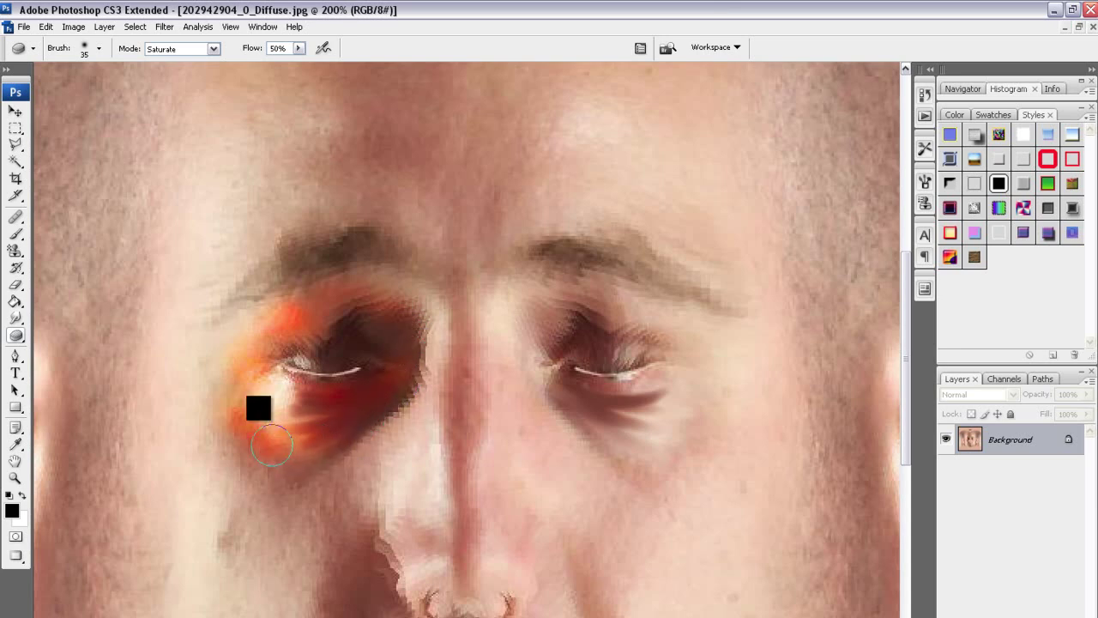
pyautogui.click(18, 236)
pyautogui.click(230, 49)
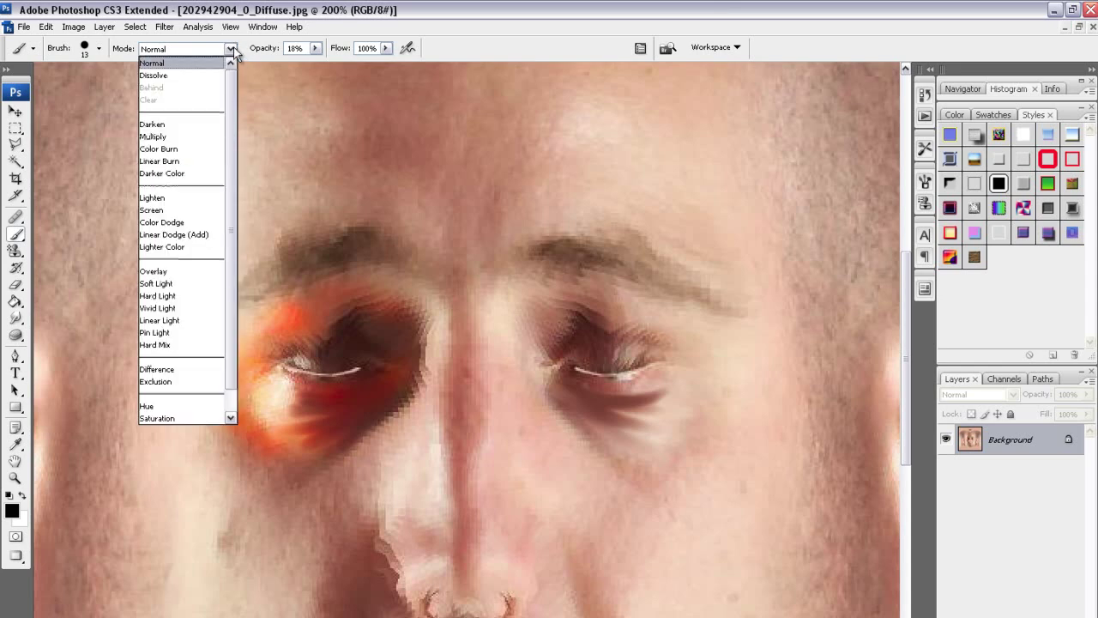
pyautogui.click(160, 124)
pyautogui.click(101, 49)
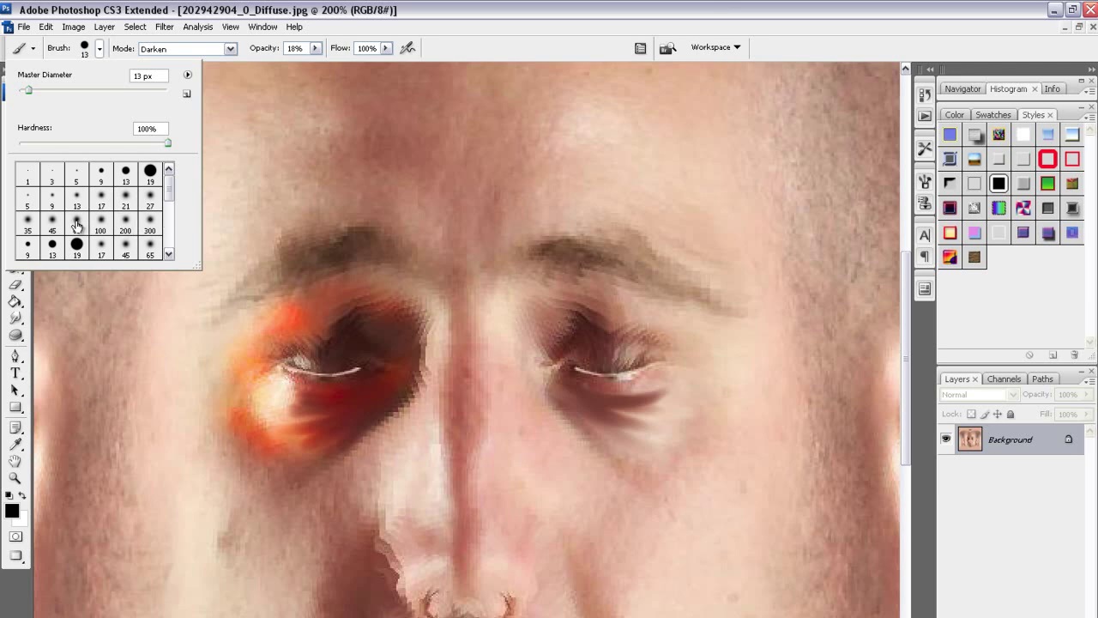
pyautogui.click(154, 207)
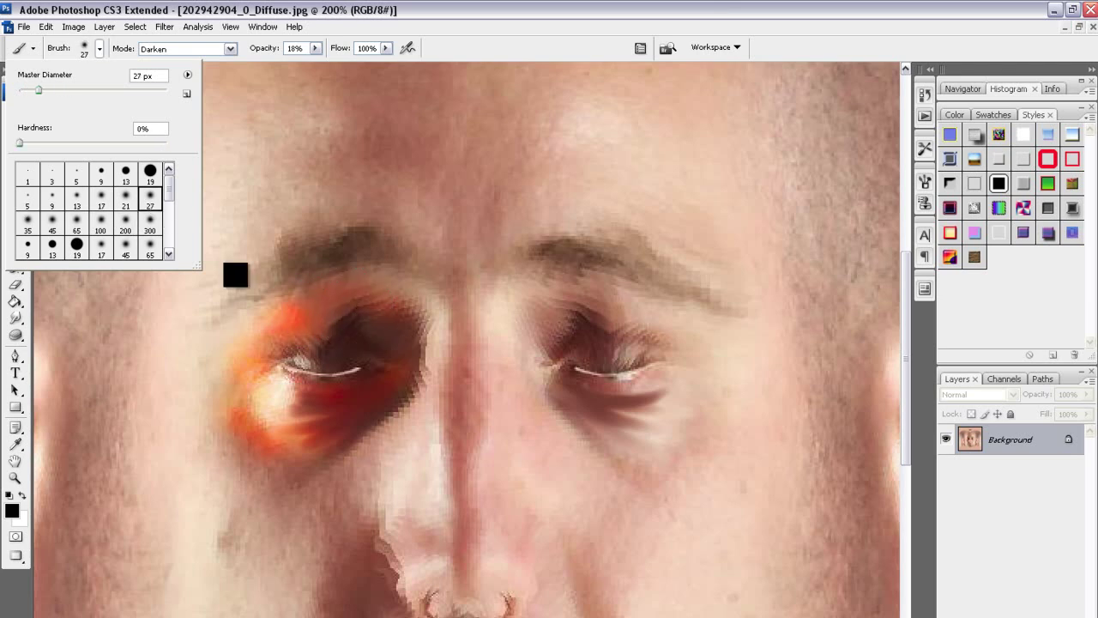
pyautogui.click(344, 304)
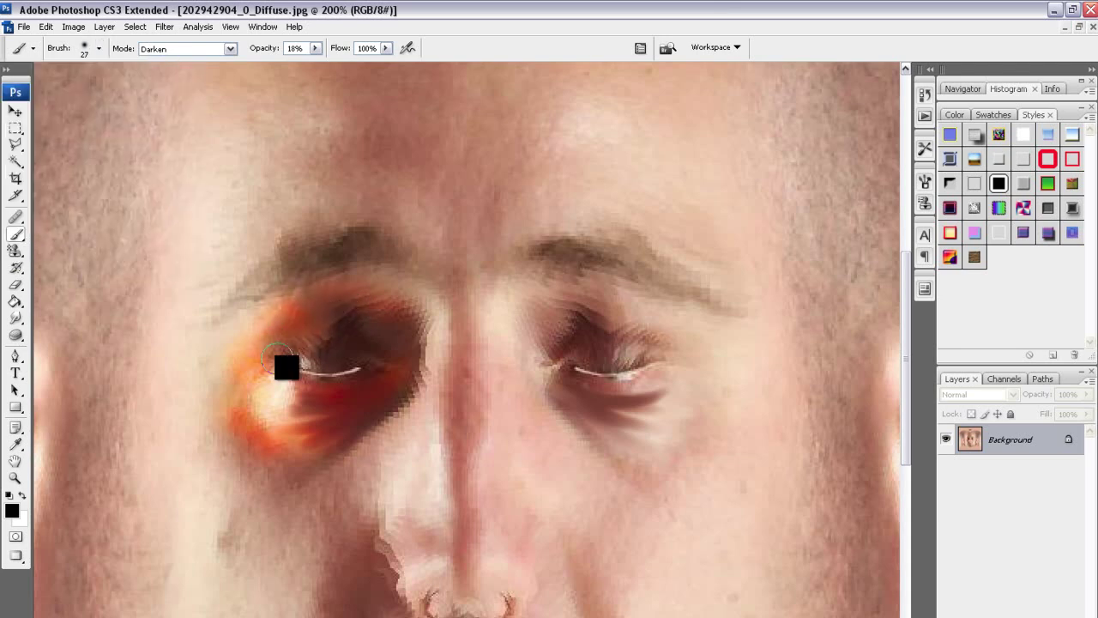
# Darken the orange patch under the eye, deepen the outer eye colours, and save the texture
pyautogui.moveTo(364, 384)
pyautogui.mouseDown()
pyautogui.moveTo(267, 409)
pyautogui.moveTo(312, 397)
pyautogui.moveTo(238, 387)
pyautogui.moveTo(325, 393)
pyautogui.moveTo(360, 383)
pyautogui.mouseUp()
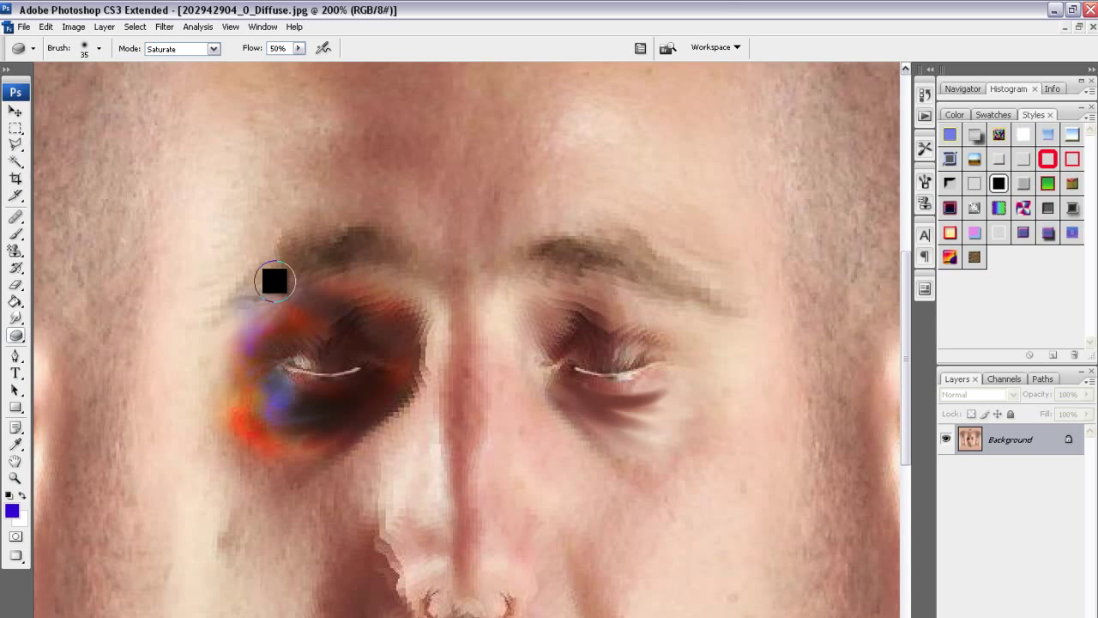
pyautogui.moveTo(275, 281); pyautogui.dragTo(280, 413)
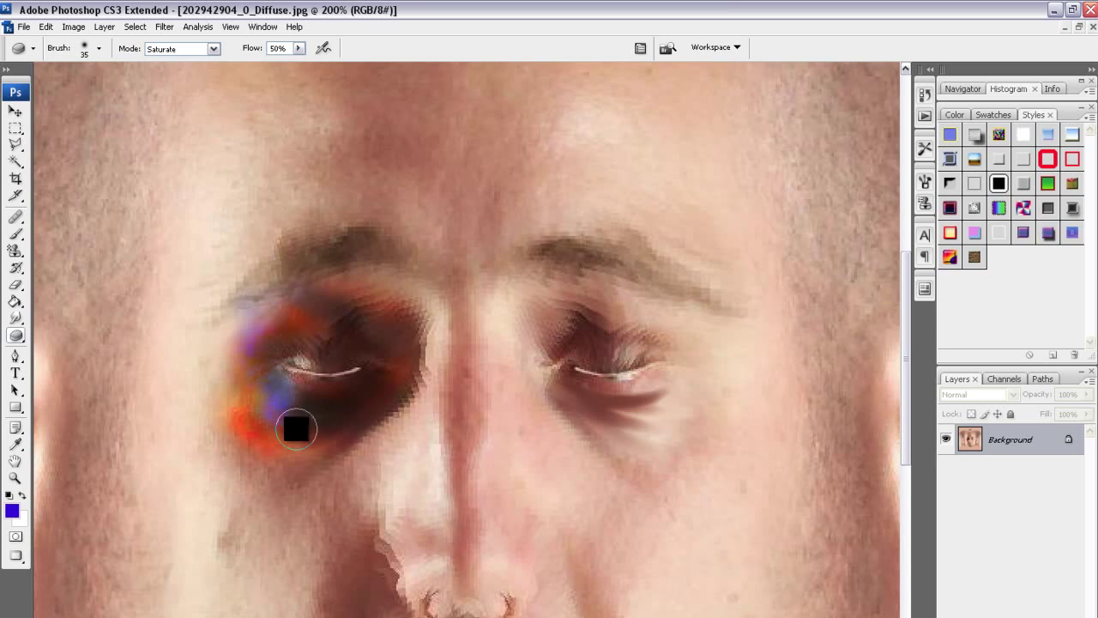
pyautogui.click(25, 26)
pyautogui.click(81, 188)
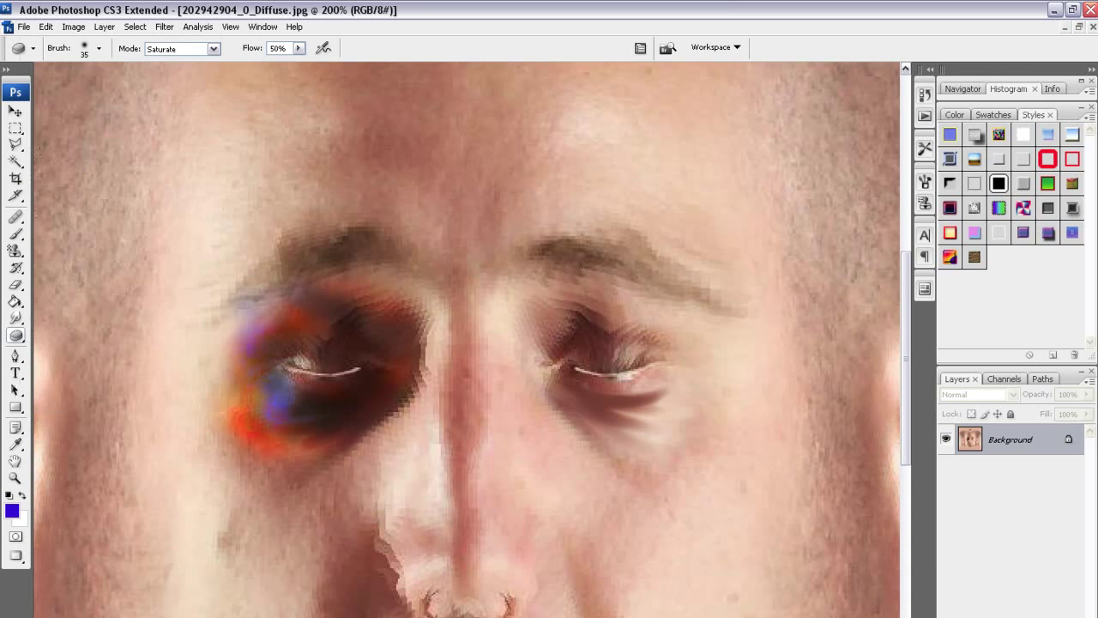
# Check the bruise in iClone's 3D preview, then accept and confirm generating the face model
pyautogui.hotkey('alt', 'Tab')
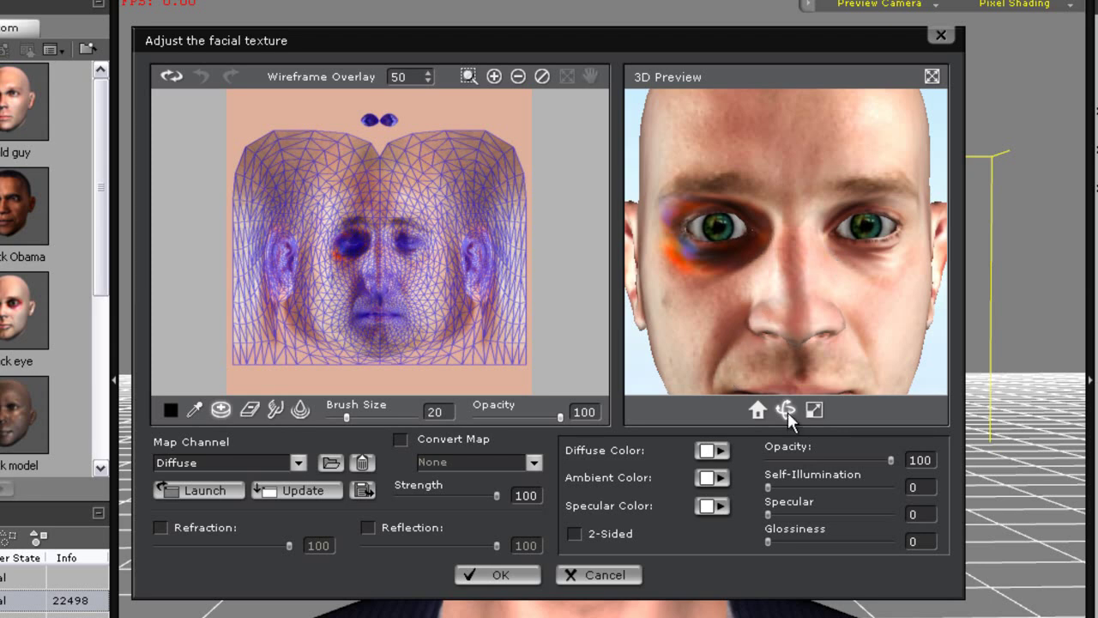
pyautogui.moveTo(788, 412); pyautogui.dragTo(827, 297)
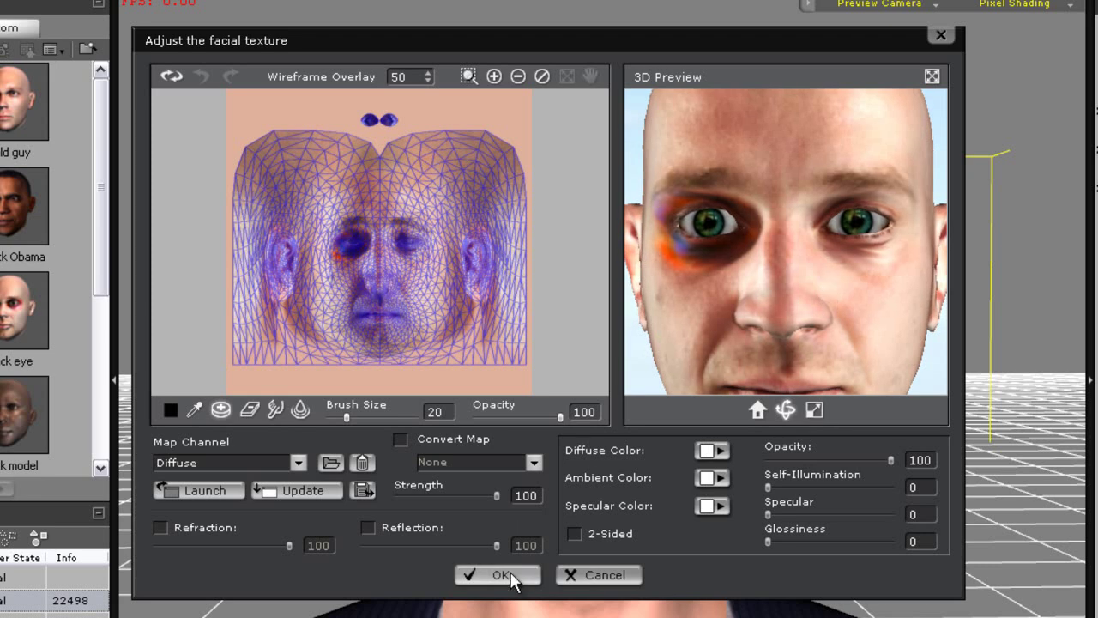
pyautogui.click(502, 575)
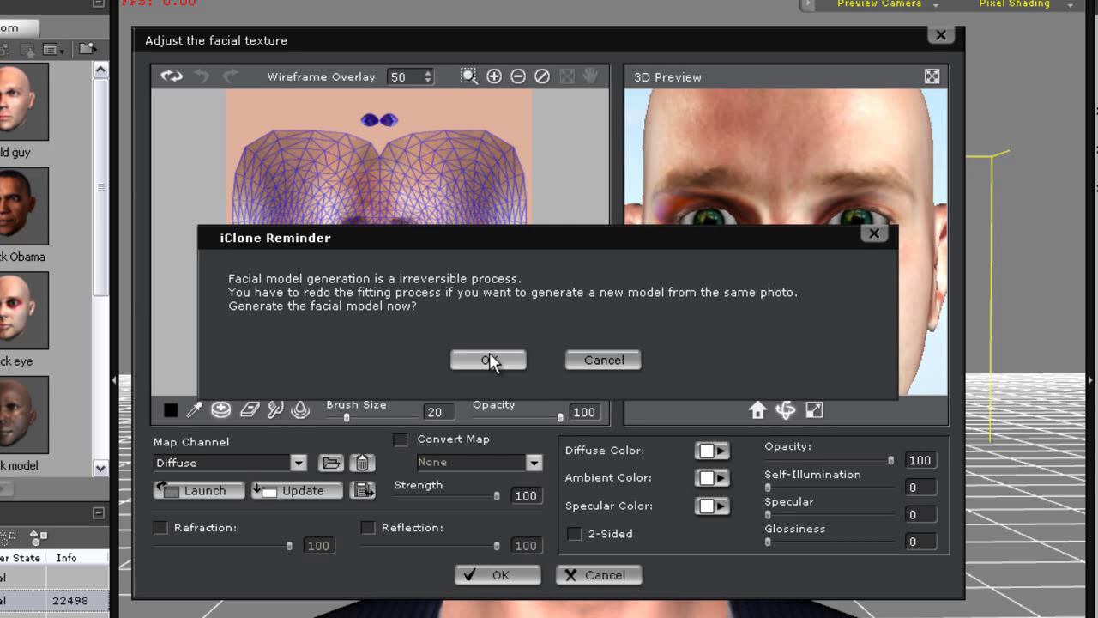
pyautogui.click(489, 359)
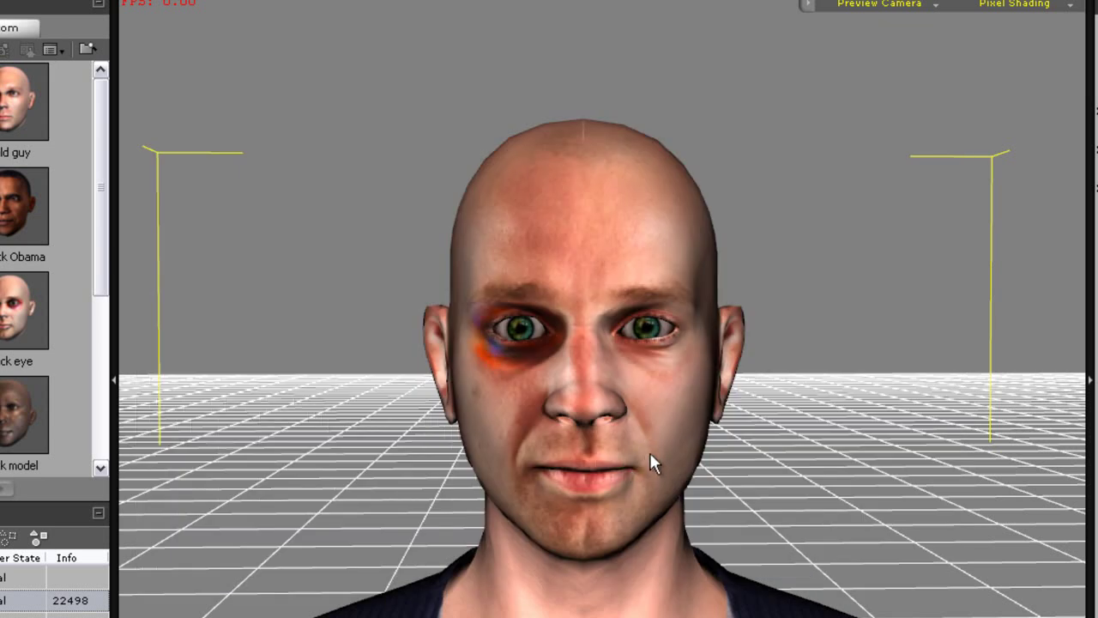
pyautogui.scroll(3, 643, 443)
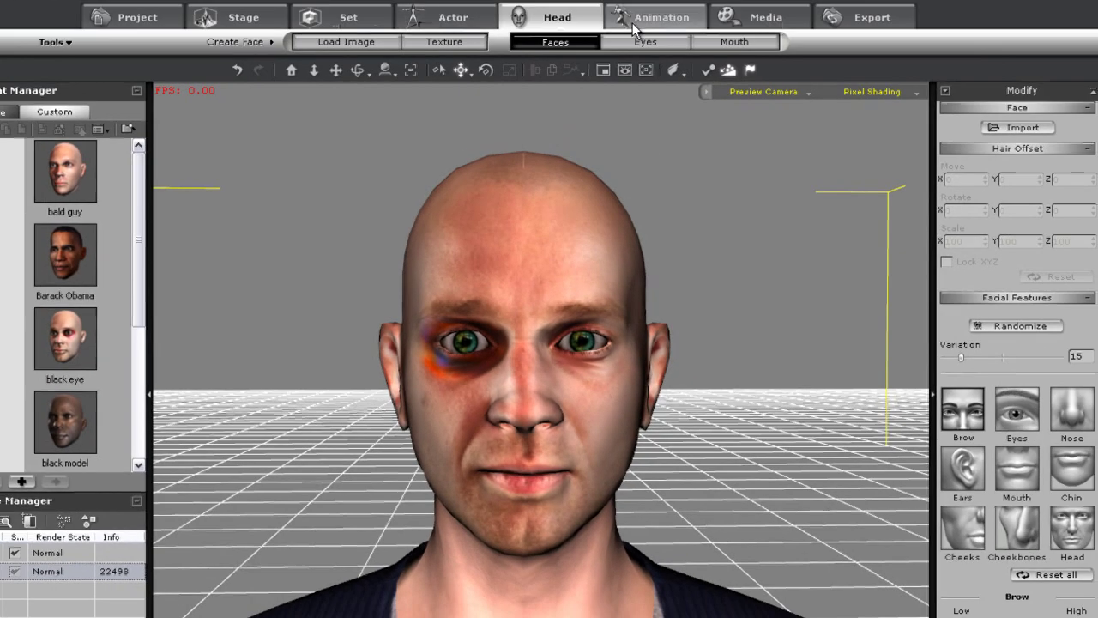
# Open Facial Animation puppeteering, choose the Chuck face profile, and preview the expressions
pyautogui.click(637, 21)
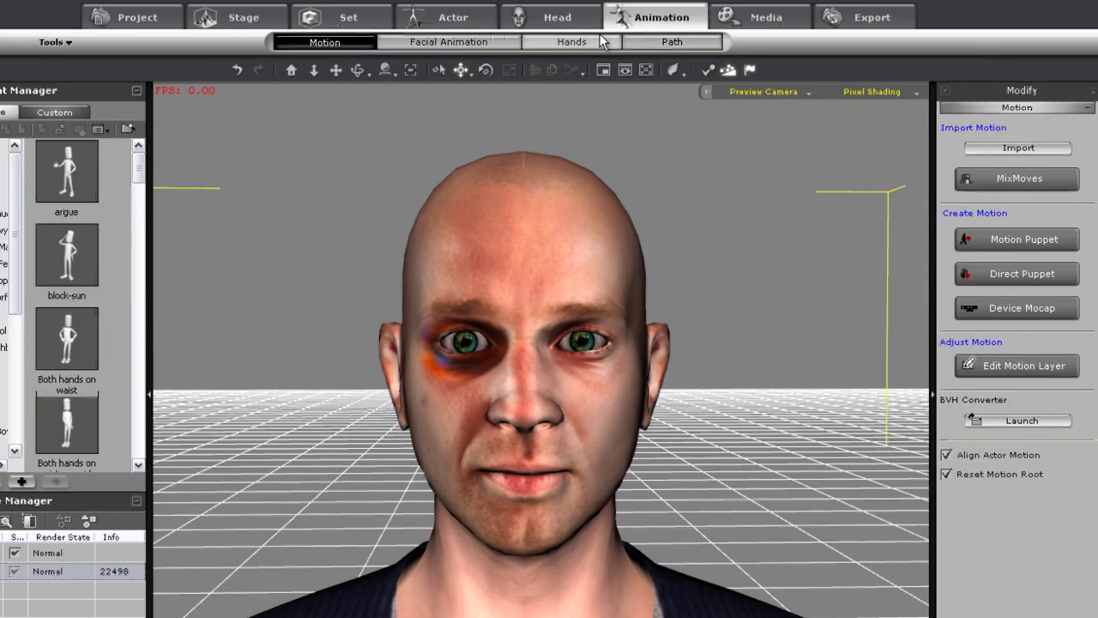
pyautogui.click(468, 42)
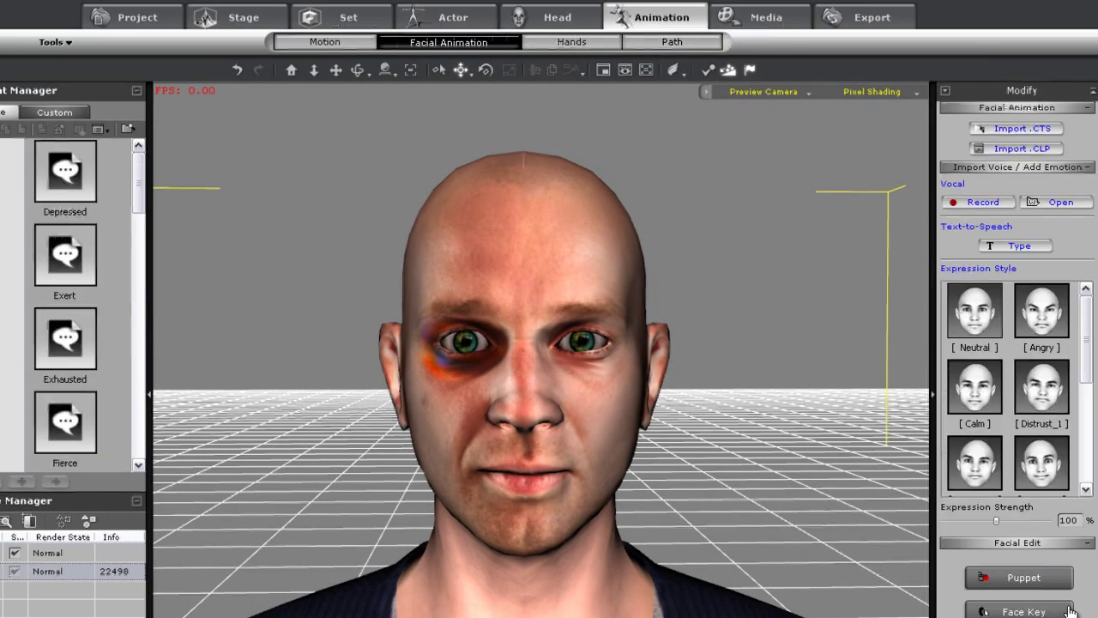
pyautogui.click(1021, 580)
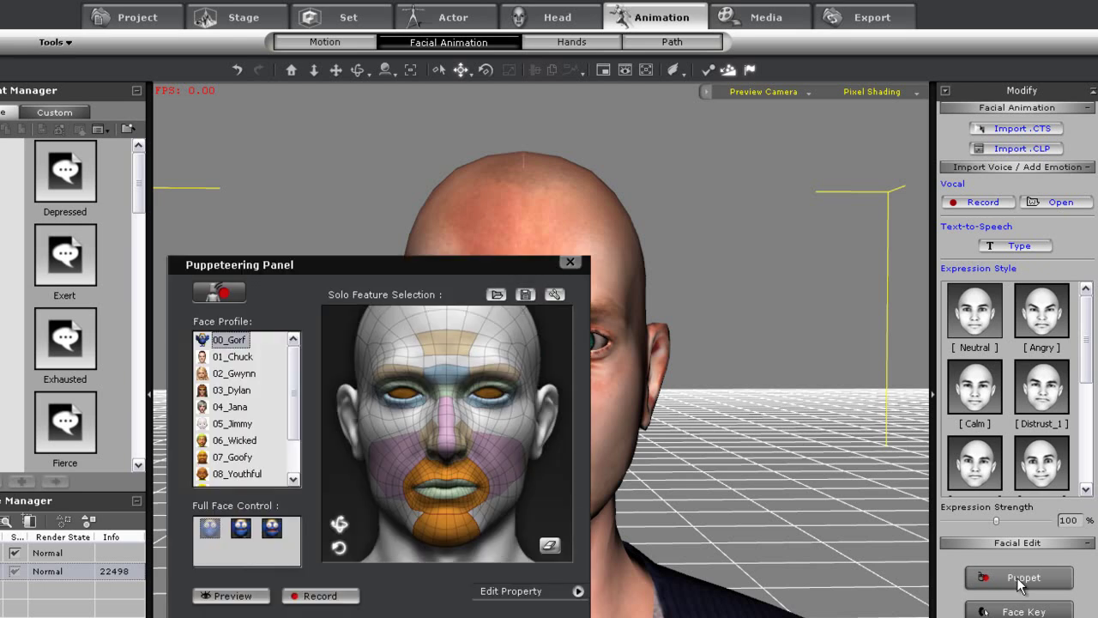
pyautogui.moveTo(475, 262); pyautogui.dragTo(248, 178)
pyautogui.click(11, 264)
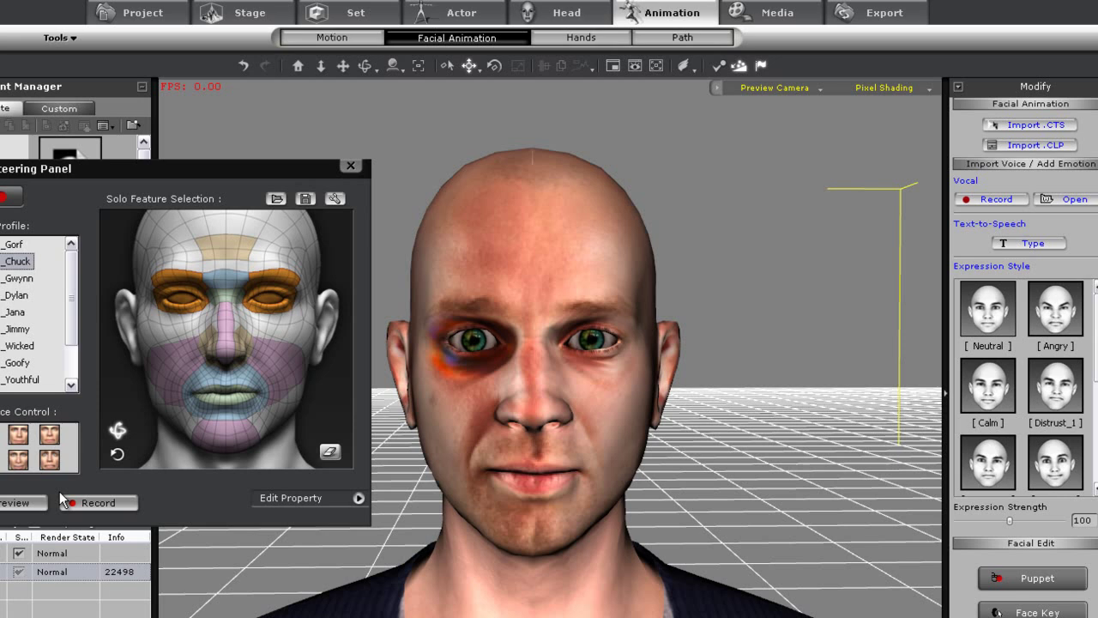
pyautogui.click(17, 502)
pyautogui.press('space')
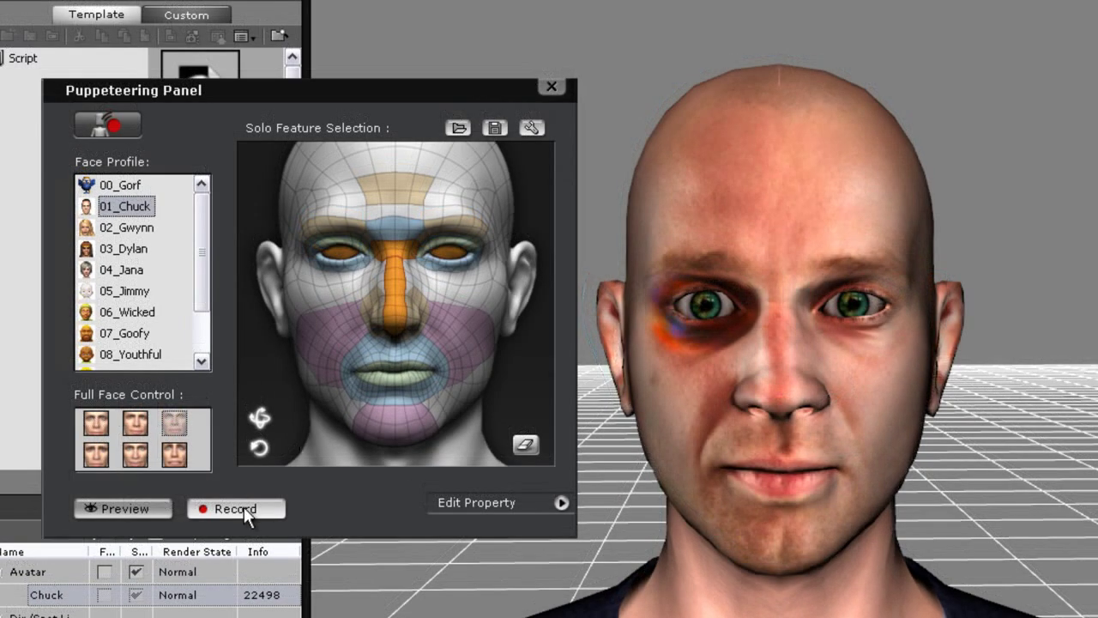
# Record a few seconds of puppeteered facial expression animation
pyautogui.click(244, 508)
pyautogui.press('space')
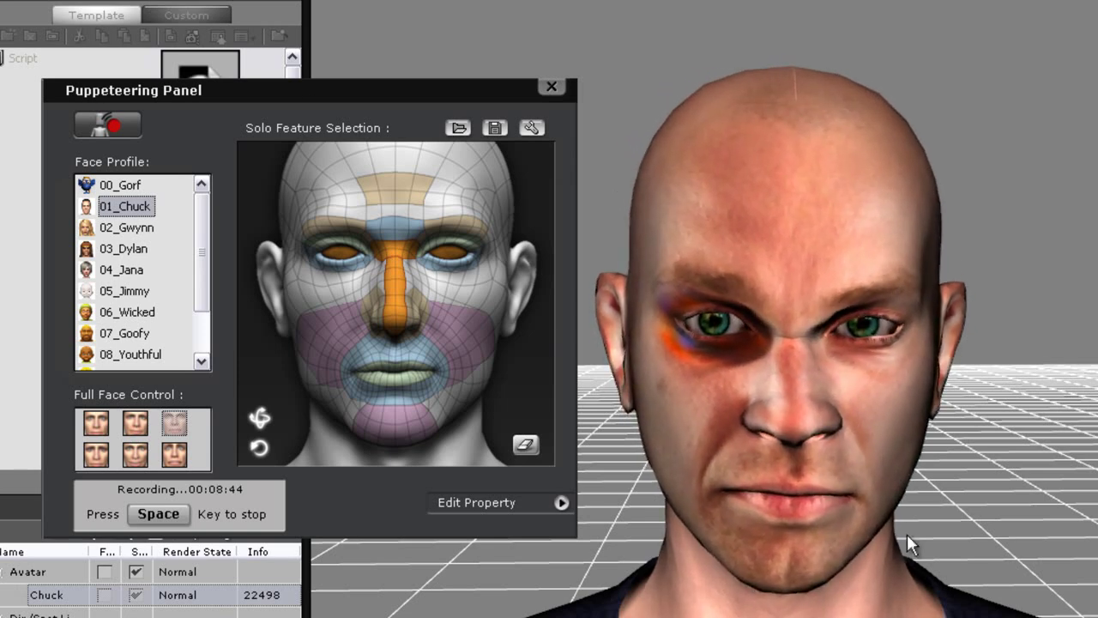
pyautogui.press('space')
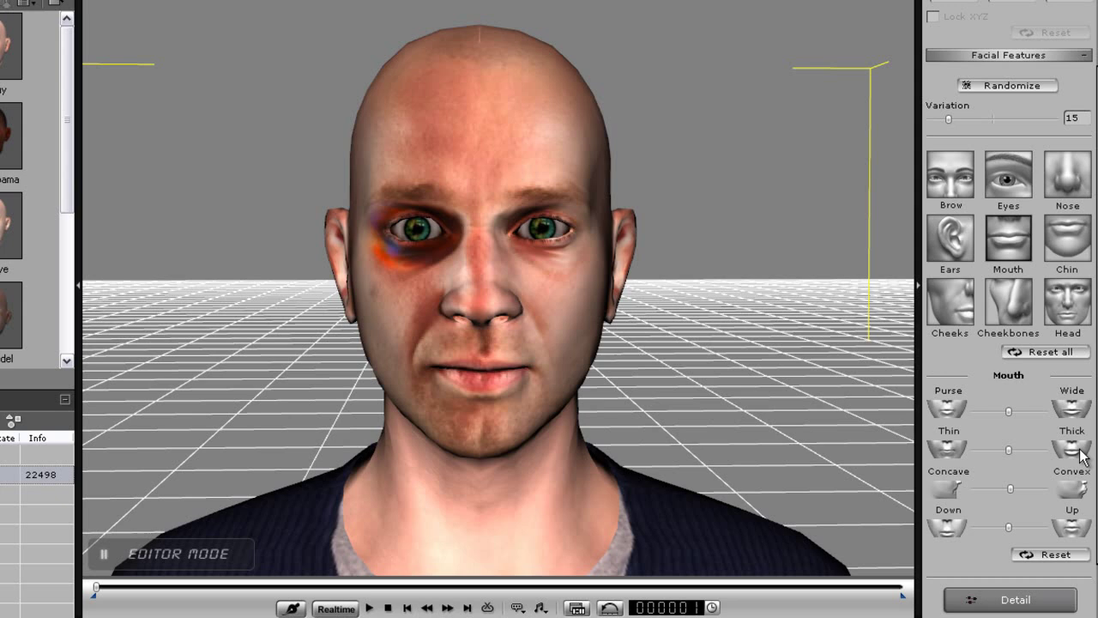
# Raise the brows with the Low/High slider and widen the cheeks with Narrow/Wide
pyautogui.click(947, 176)
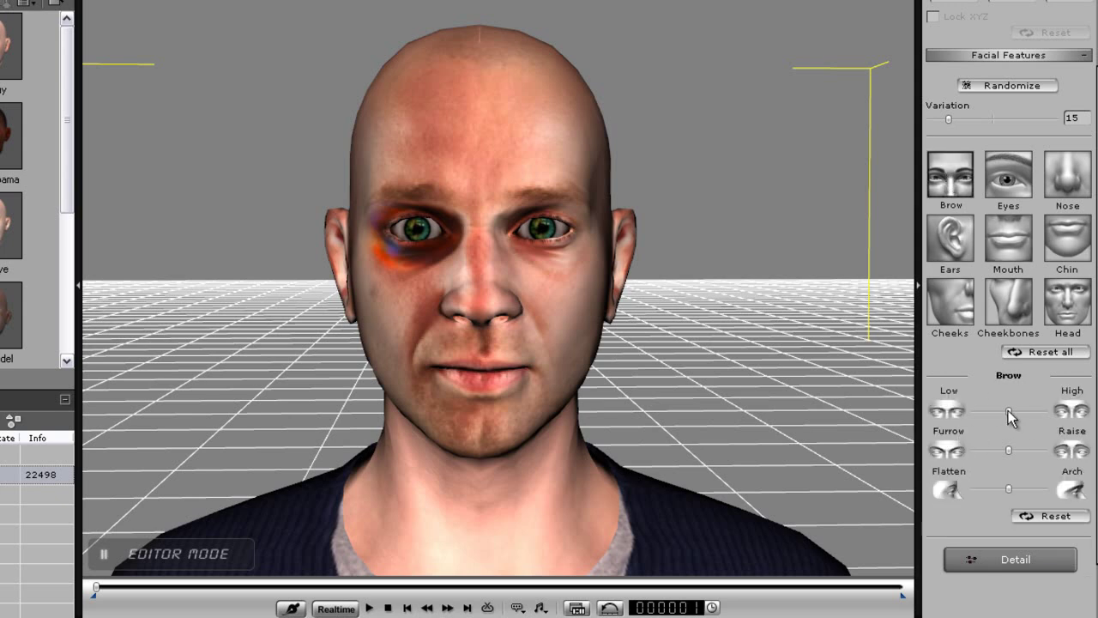
pyautogui.moveTo(1009, 413); pyautogui.dragTo(1034, 413)
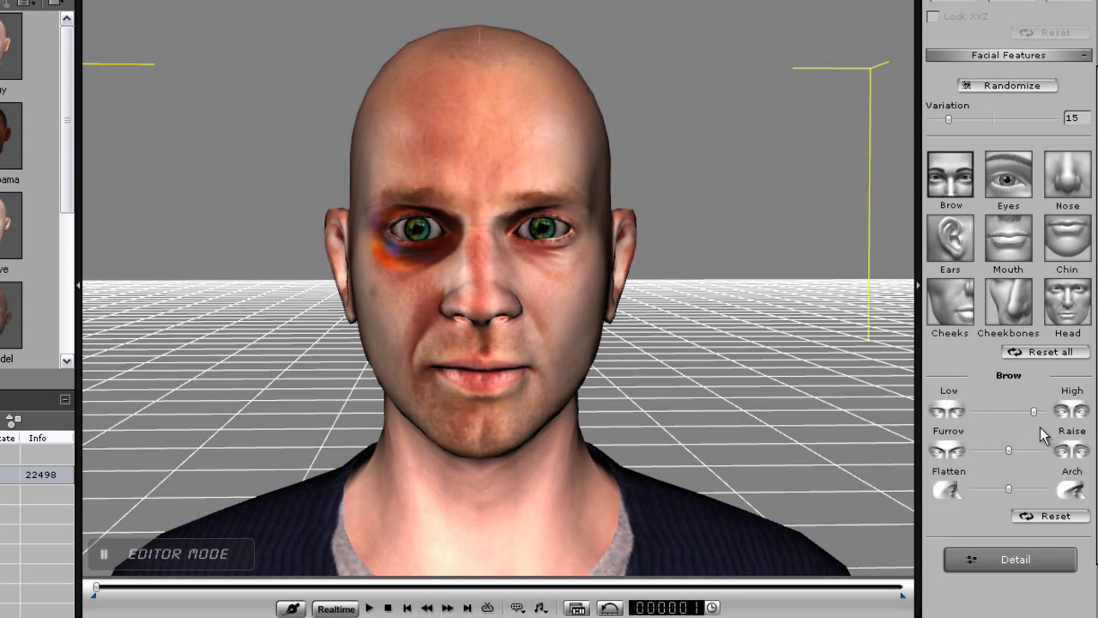
pyautogui.click(946, 315)
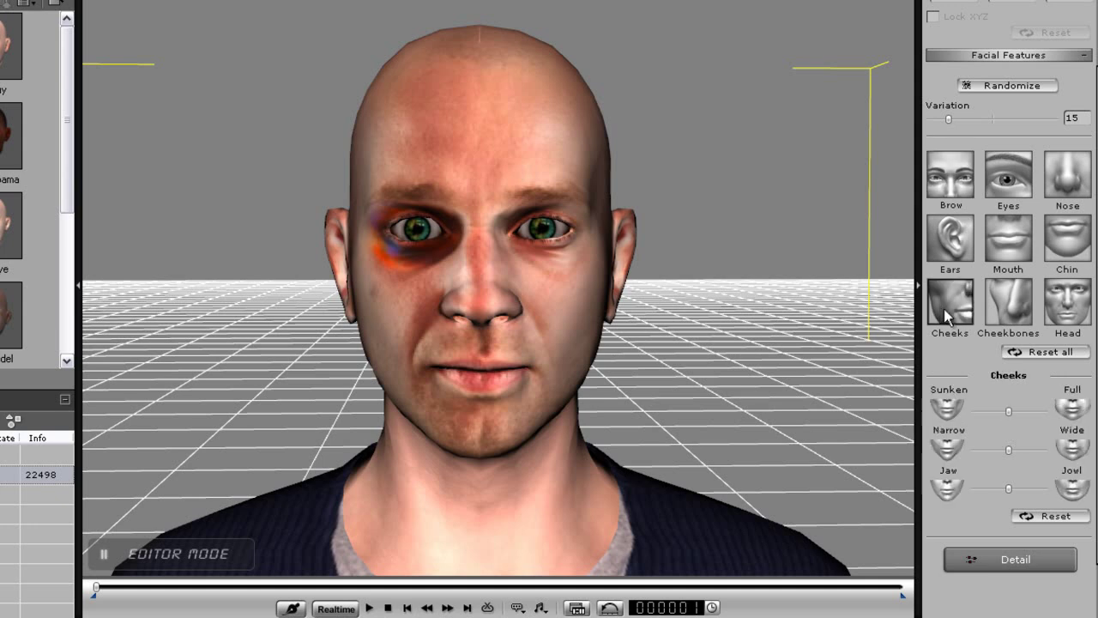
pyautogui.moveTo(1009, 452)
pyautogui.mouseDown()
pyautogui.moveTo(953, 451)
pyautogui.moveTo(1033, 451)
pyautogui.moveTo(986, 451)
pyautogui.moveTo(1023, 452)
pyautogui.moveTo(1007, 452)
pyautogui.mouseUp()
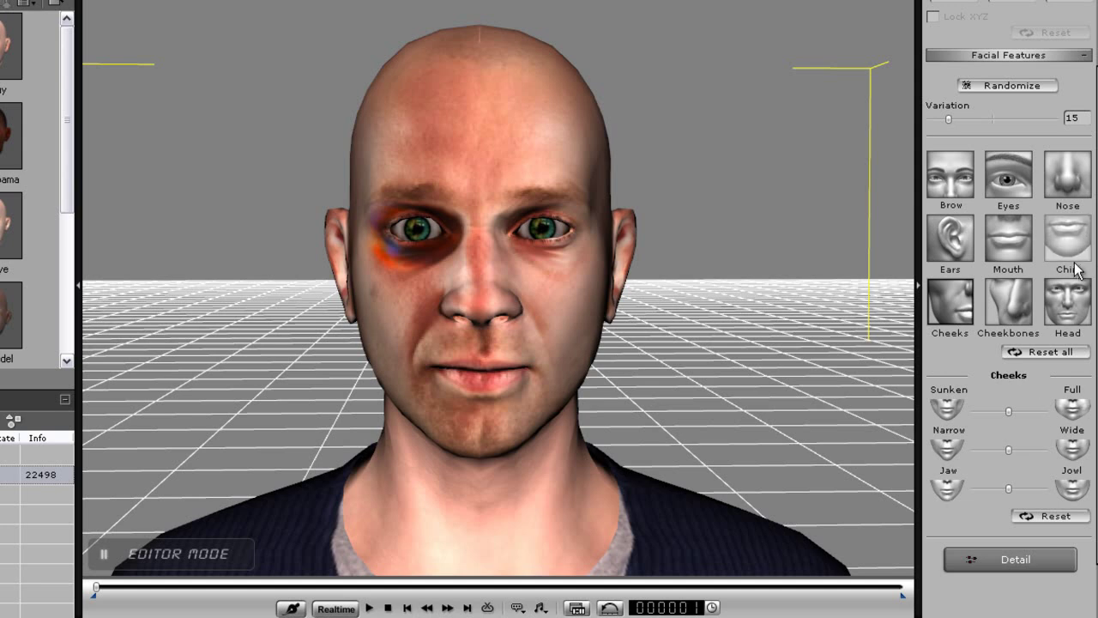
# Try the Slim head shape preset at half weight, then the Round shape
pyautogui.click(1067, 302)
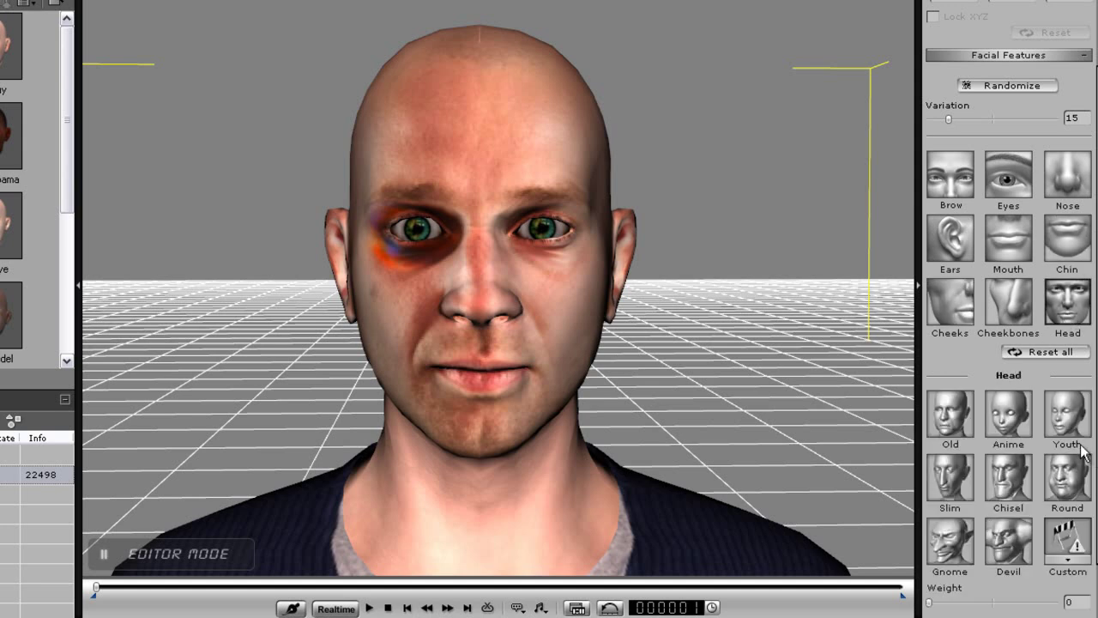
pyautogui.click(959, 480)
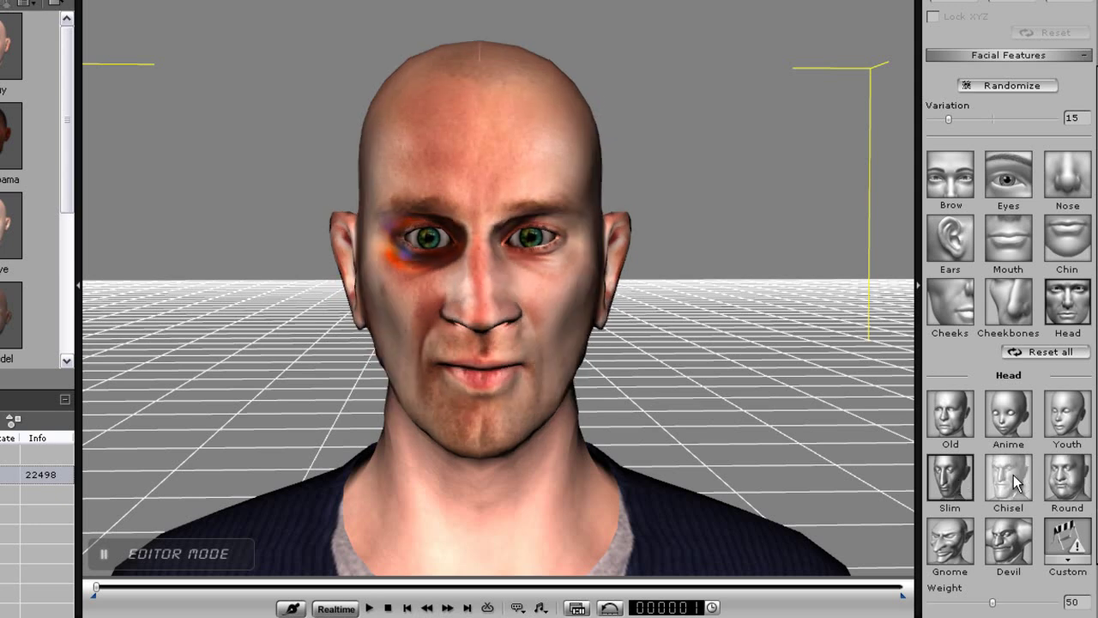
pyautogui.click(1055, 486)
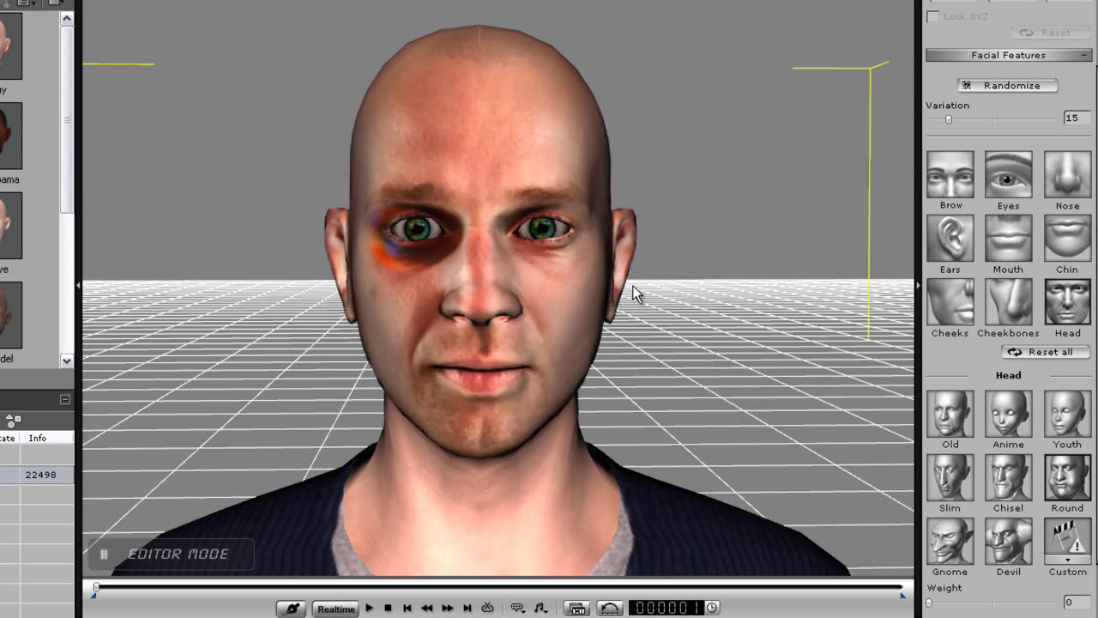
pyautogui.scroll(-2, 1094, 234)
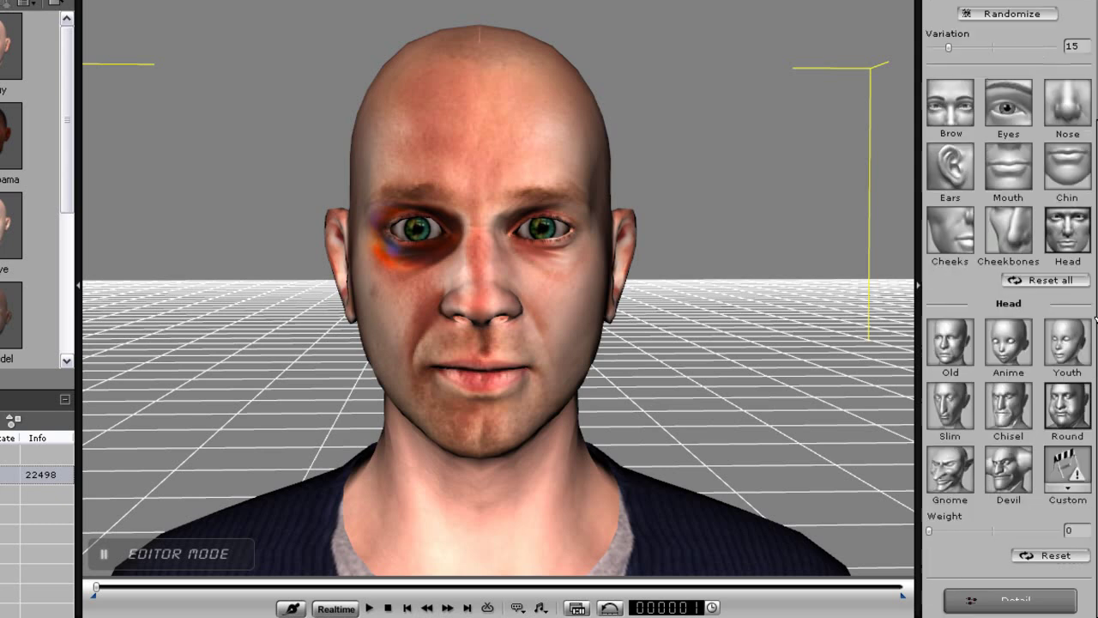
# Open Facial Feature Detail, select brow and cheek control points, turn off Mirror, and test-drag the chin
pyautogui.click(1018, 600)
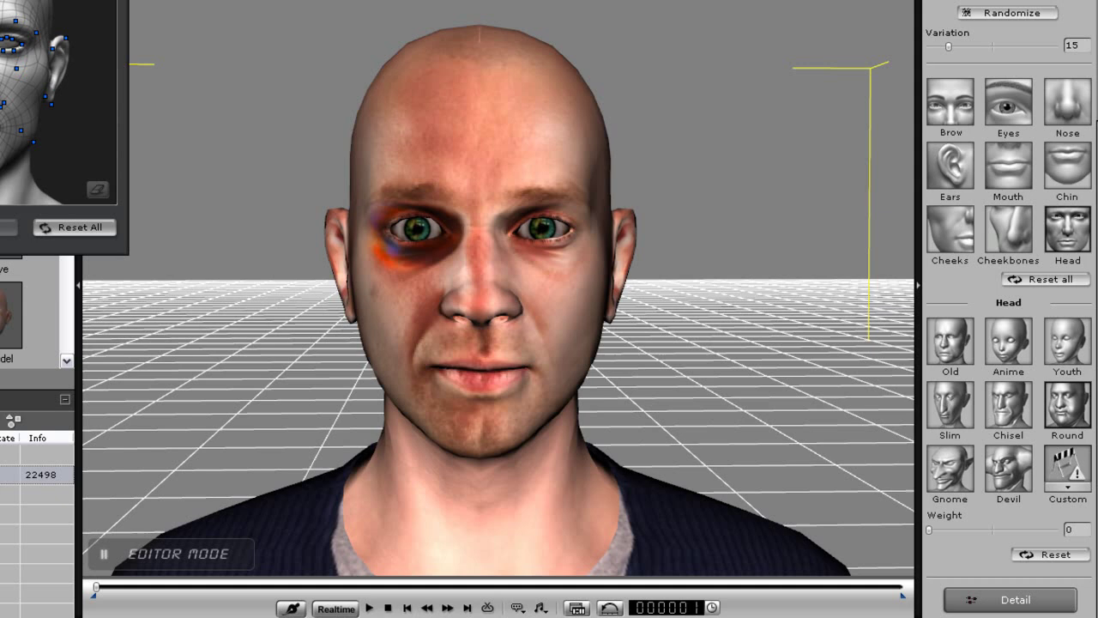
pyautogui.moveTo(21, 1); pyautogui.dragTo(199, 48)
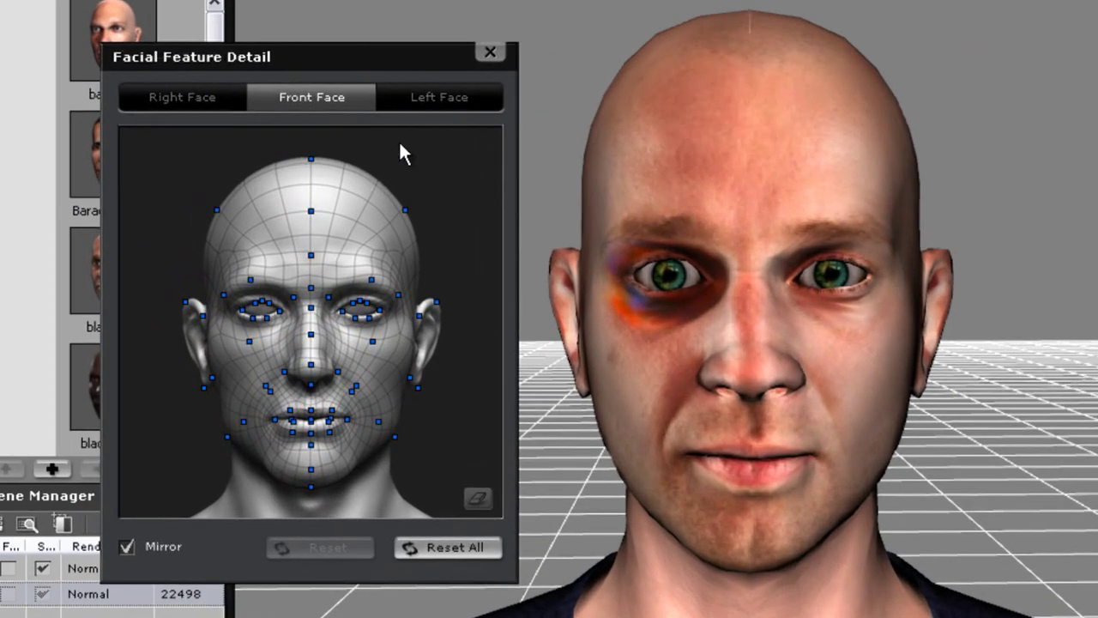
pyautogui.click(328, 296)
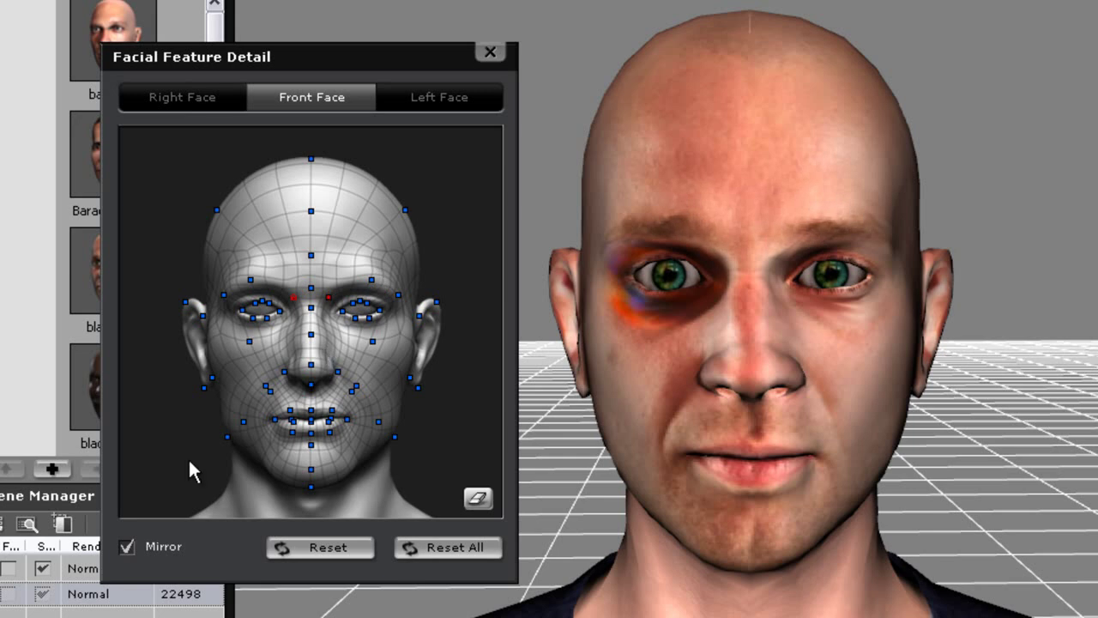
pyautogui.click(126, 547)
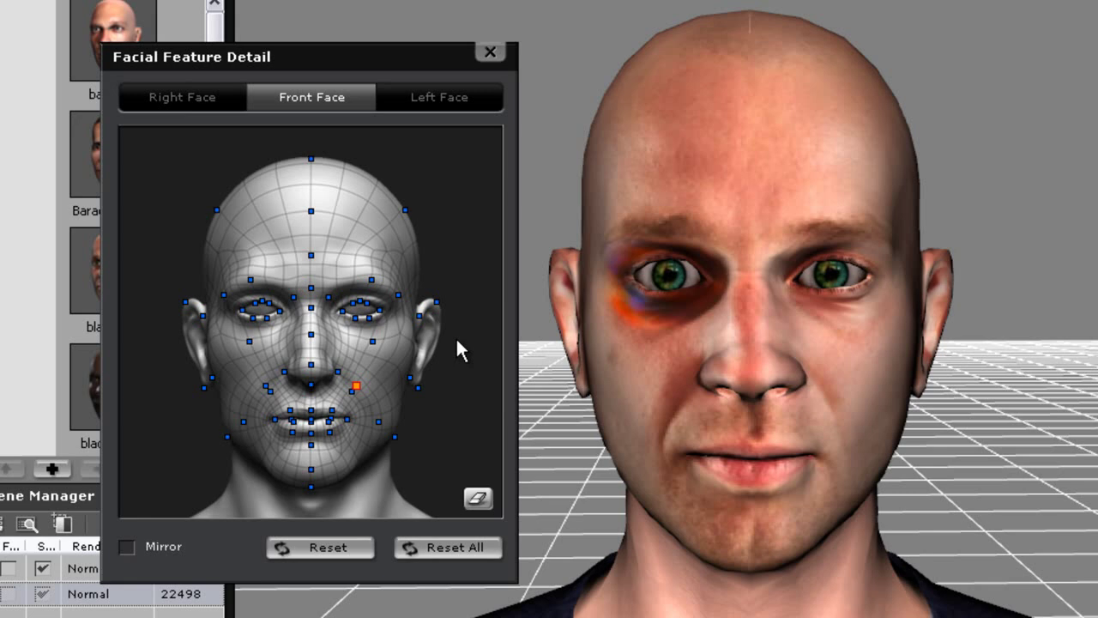
pyautogui.click(358, 386)
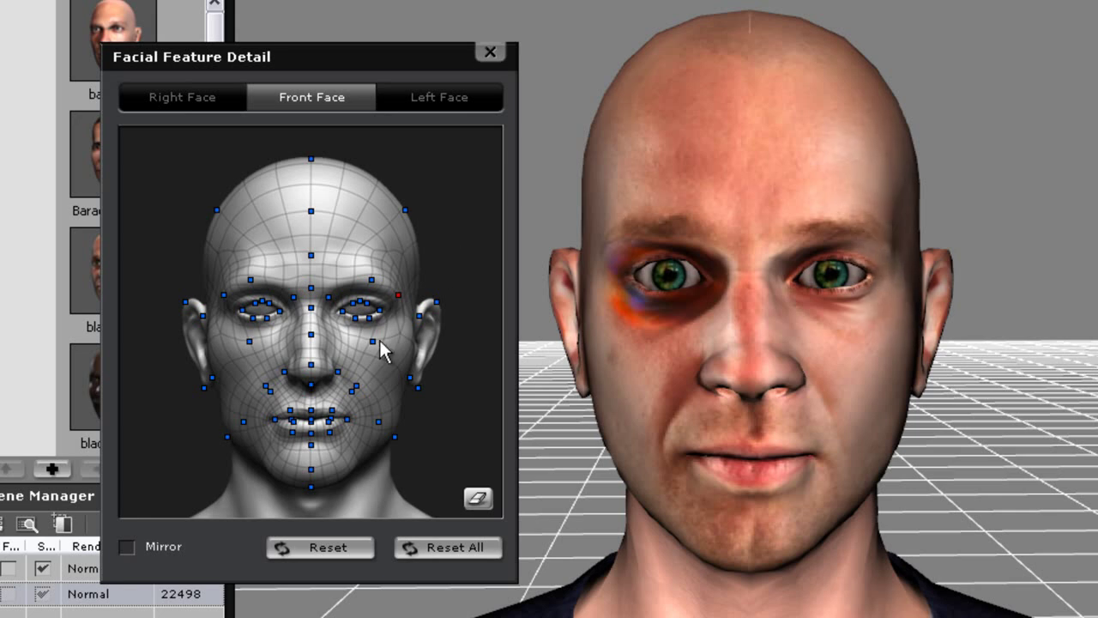
pyautogui.moveTo(311, 447)
pyautogui.mouseDown()
pyautogui.moveTo(305, 546)
pyautogui.moveTo(304, 468)
pyautogui.mouseUp()
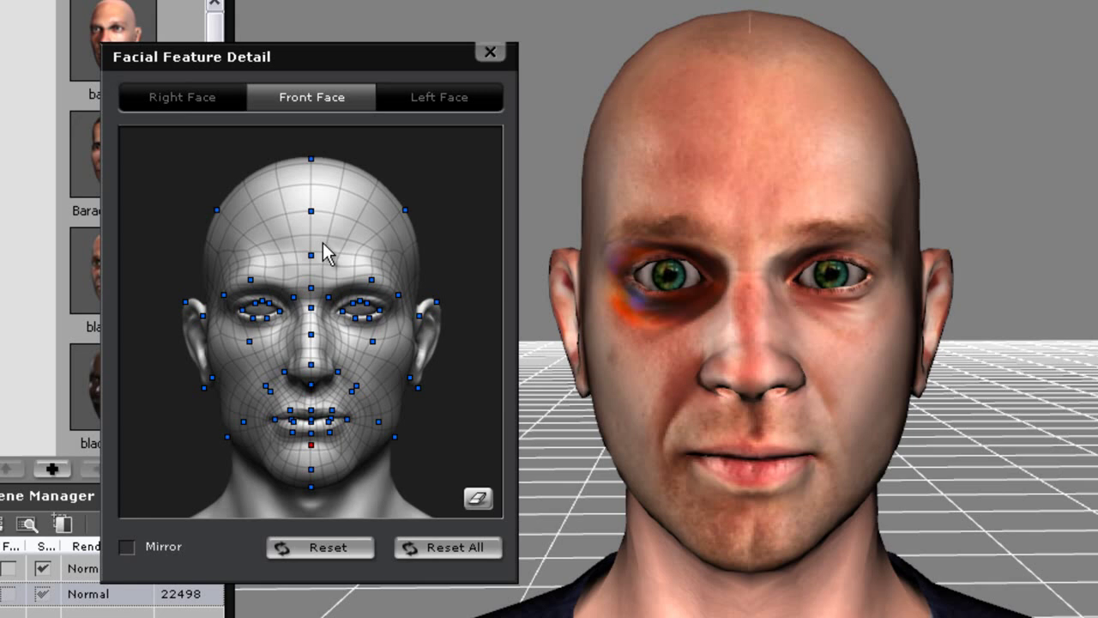
pyautogui.click(328, 297)
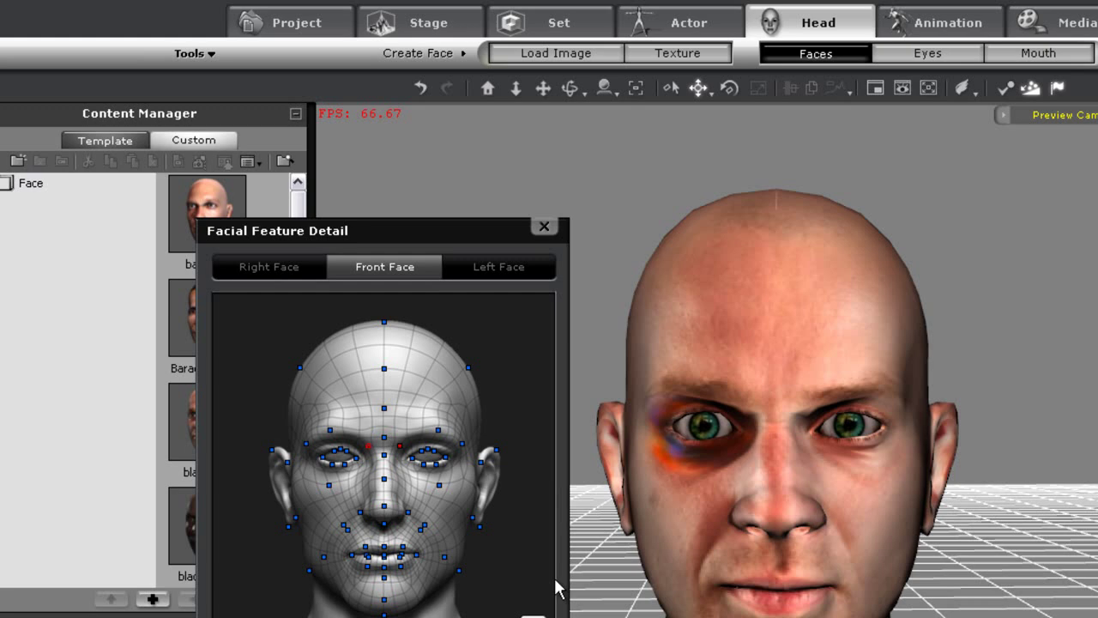
# Close the detail editor and add the head to the Custom face library as 'facial model 1'
pyautogui.click(544, 226)
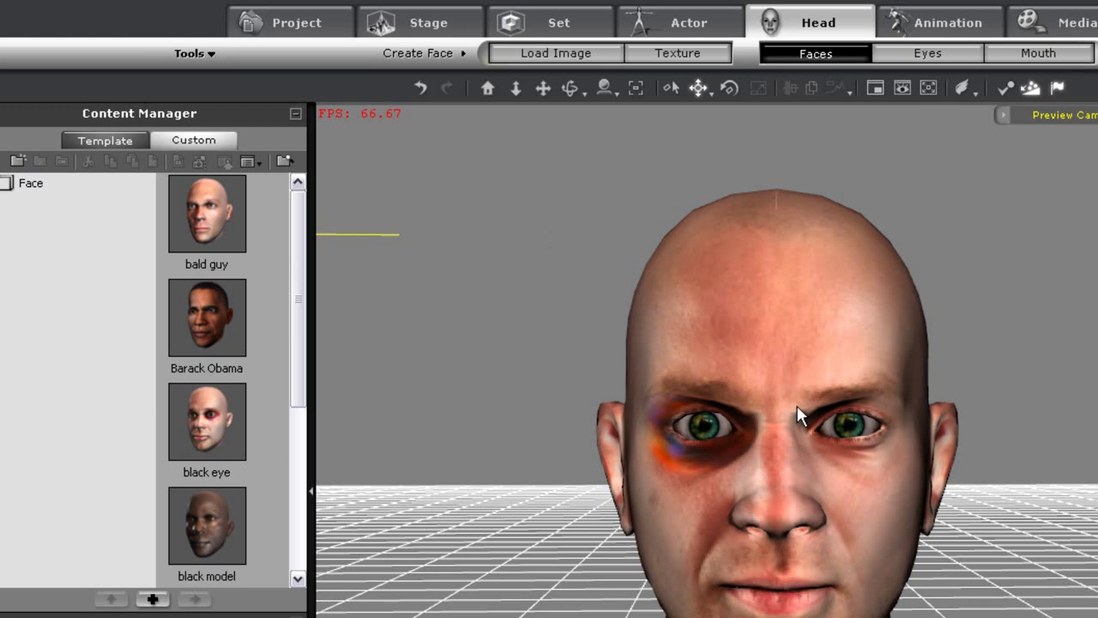
pyautogui.click(140, 139)
pyautogui.click(194, 140)
pyautogui.moveTo(304, 338); pyautogui.dragTo(303, 504)
pyautogui.click(153, 598)
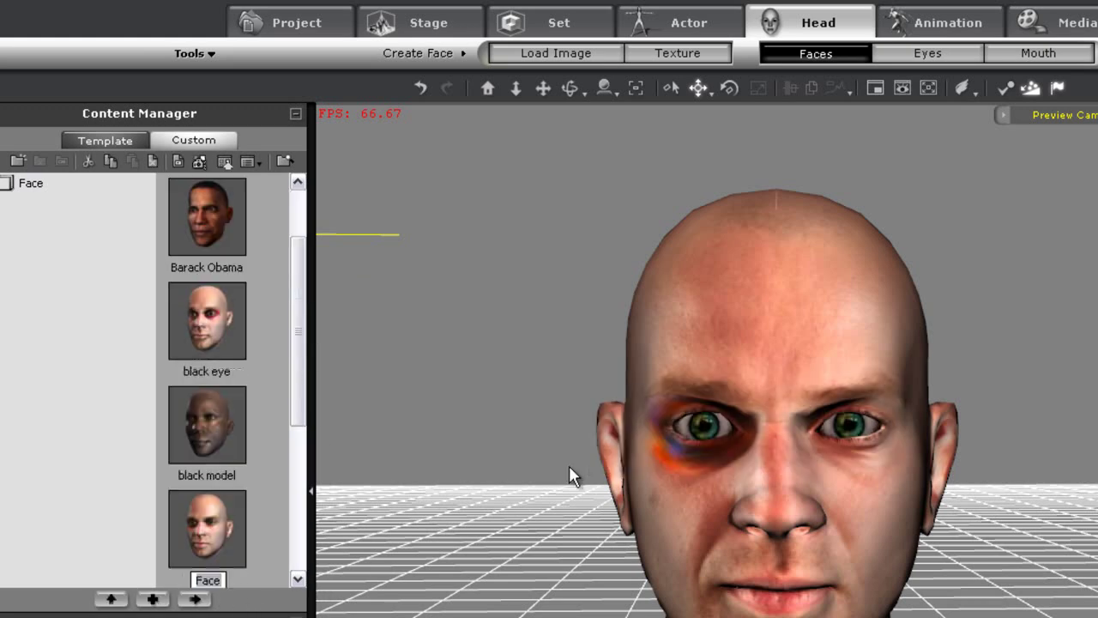
pyautogui.write('facial model')
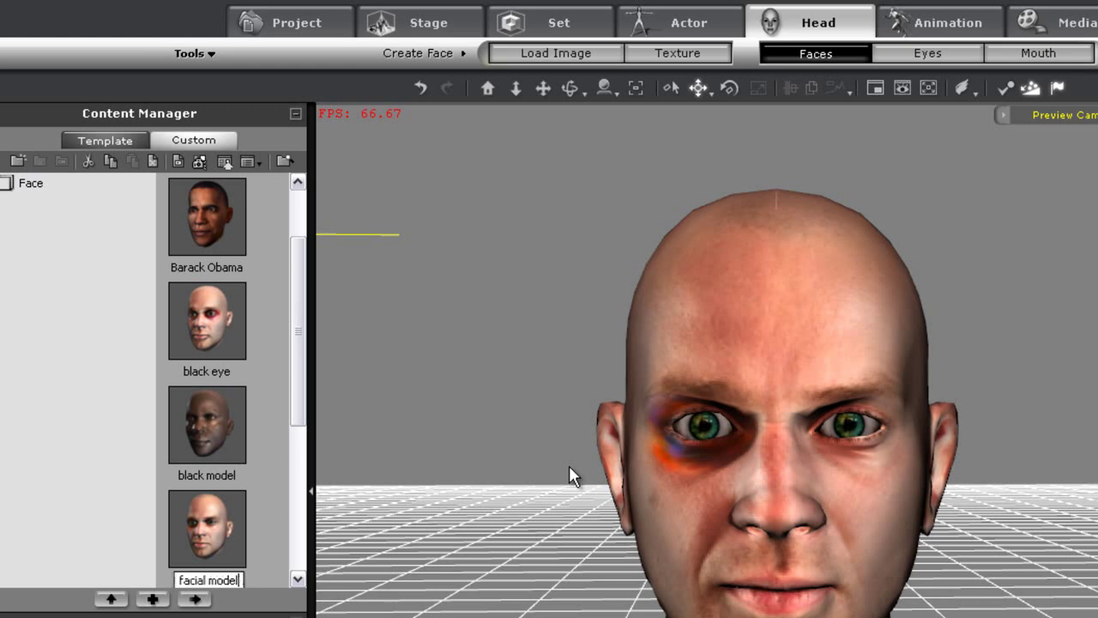
pyautogui.write(' 1')
pyautogui.press('Return')
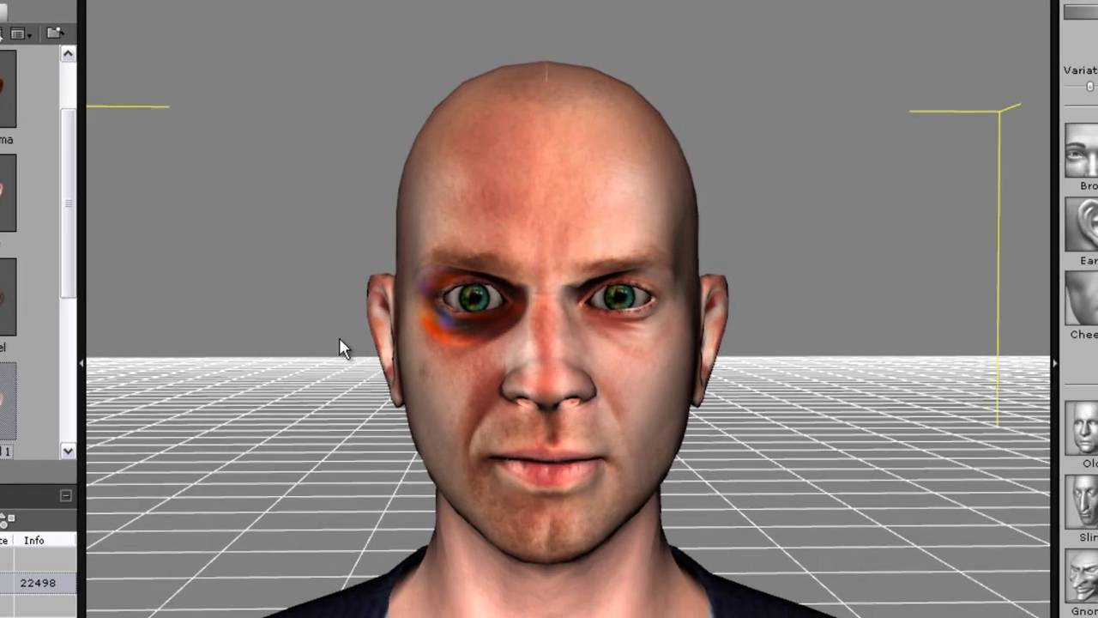